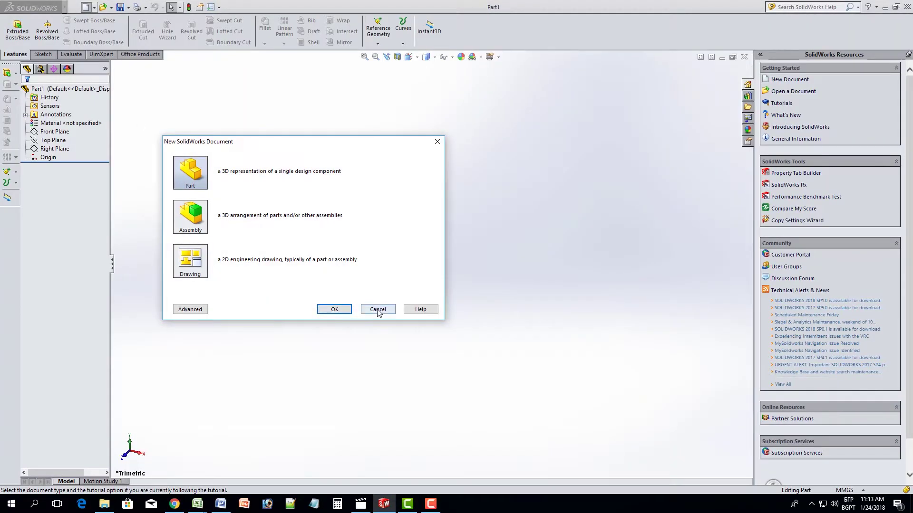
# Create new part Part2 and select its Top Plane as the sketch plane
pyautogui.click(336, 310)
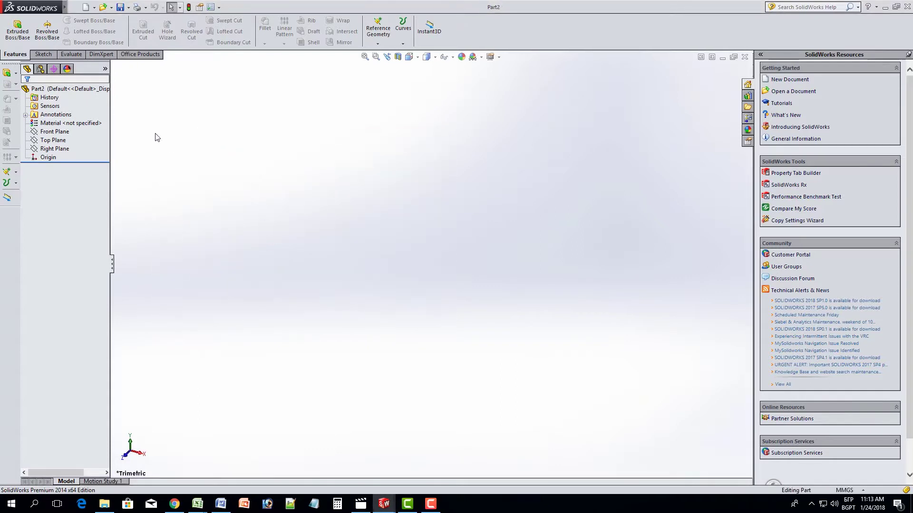
pyautogui.click(53, 132)
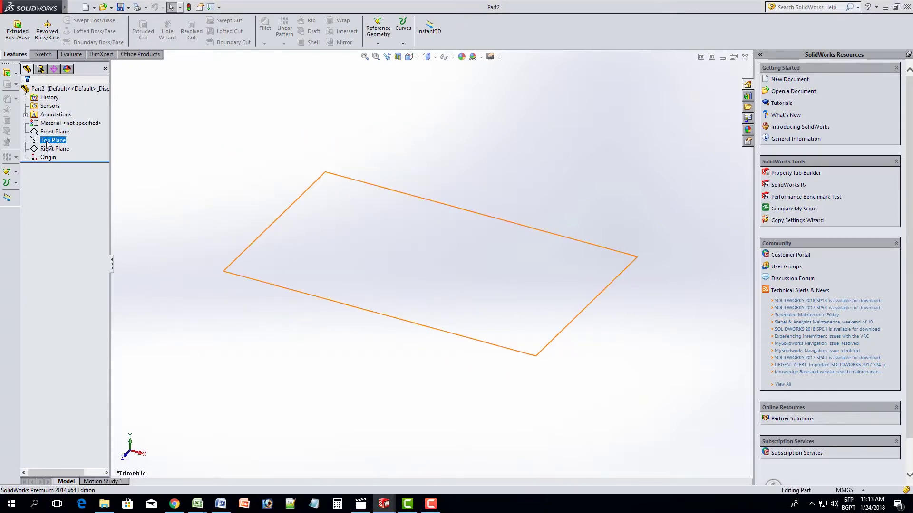
pyautogui.click(38, 133)
pyautogui.click(34, 135)
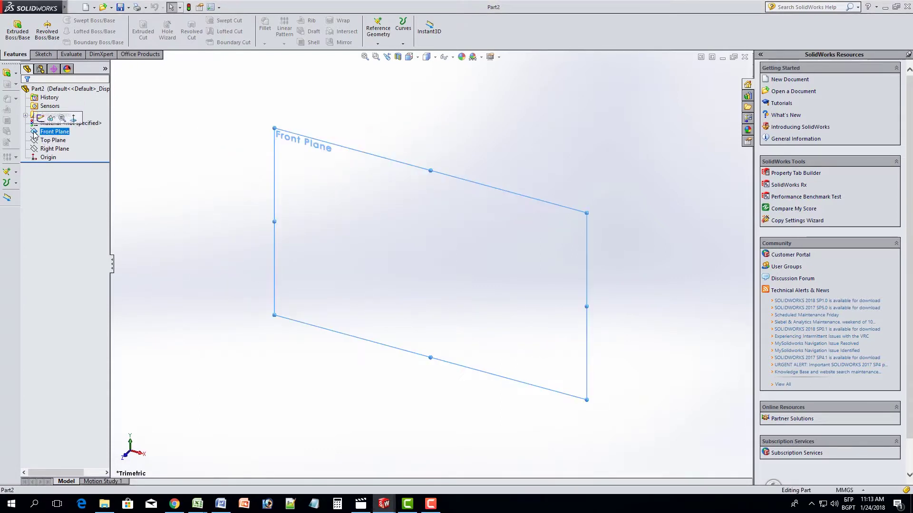
pyautogui.keyDown('ctrl'); pyautogui.click(43, 142); pyautogui.keyUp('ctrl')
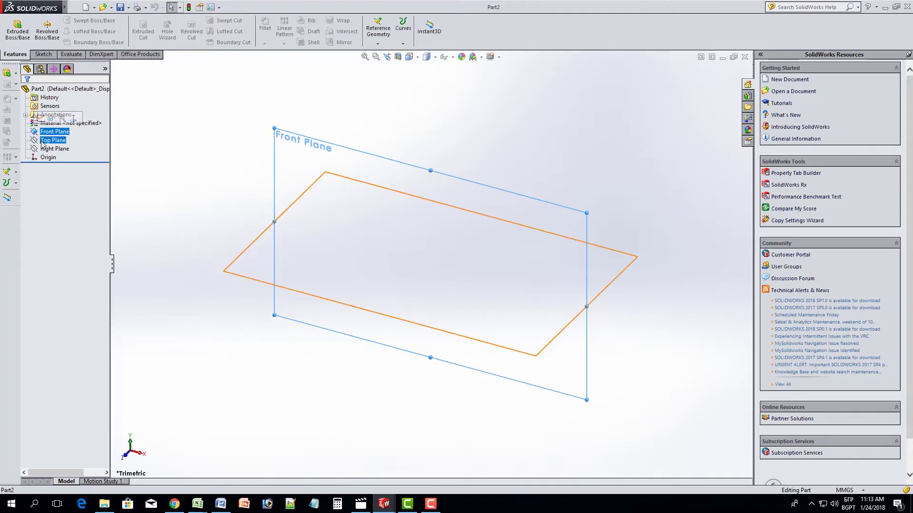
pyautogui.click(52, 142)
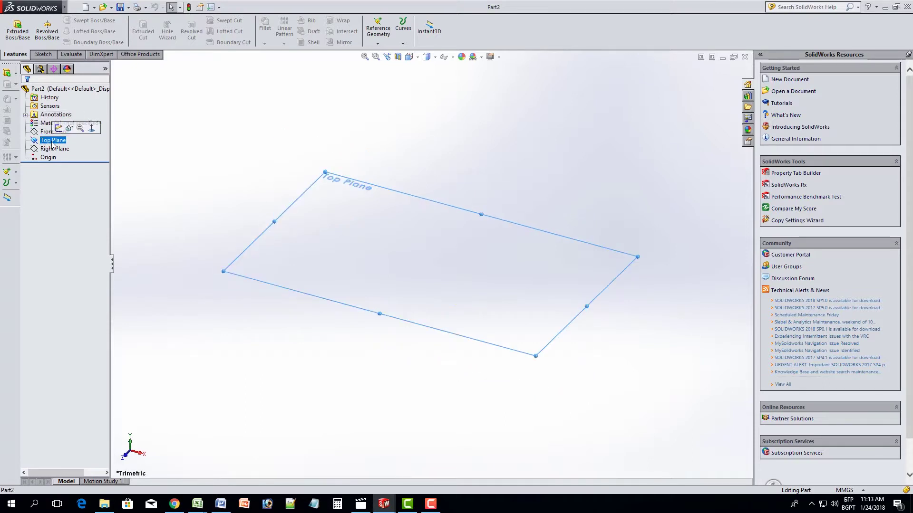
pyautogui.click(43, 54)
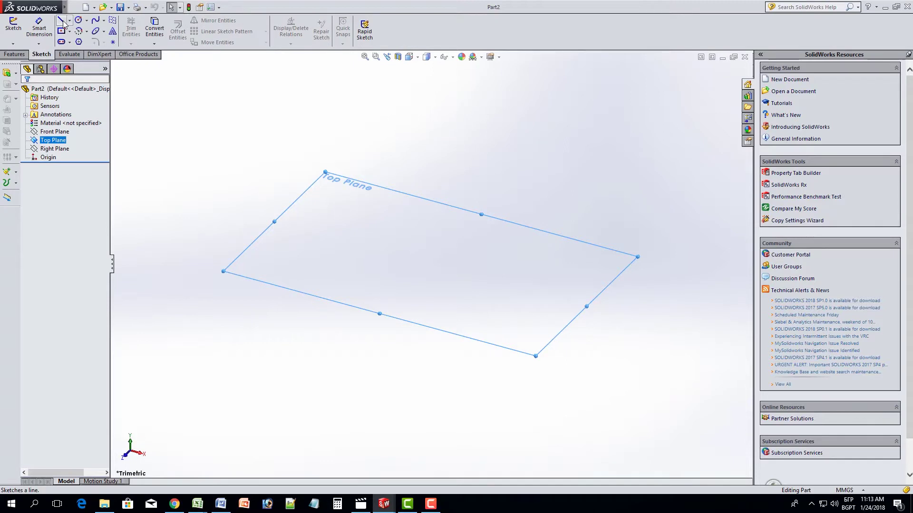
# Sketch a vertical and a horizontal centerline crossing at the origin on the Top Plane
pyautogui.click(69, 20)
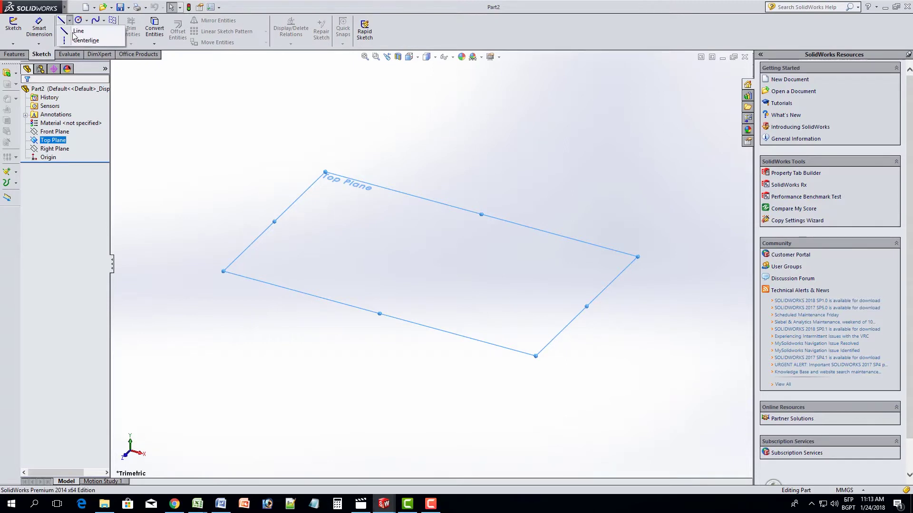
pyautogui.click(78, 39)
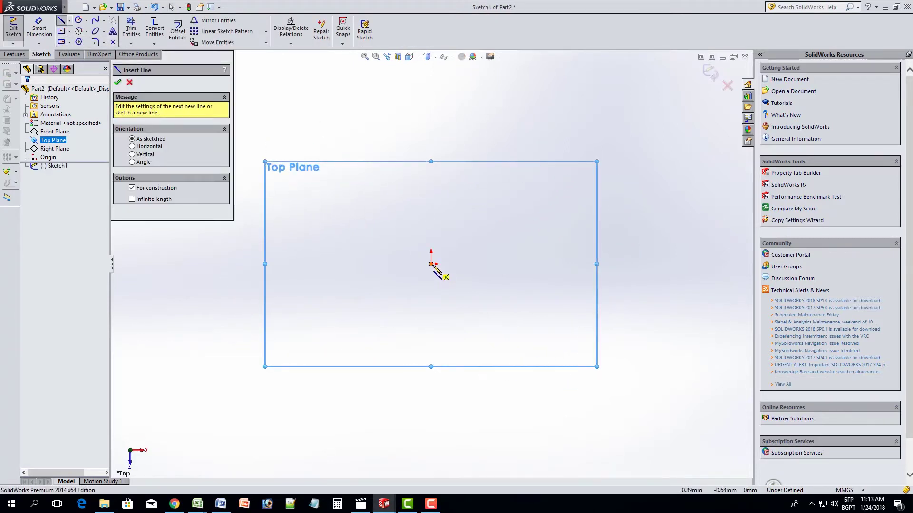
pyautogui.click(430, 263)
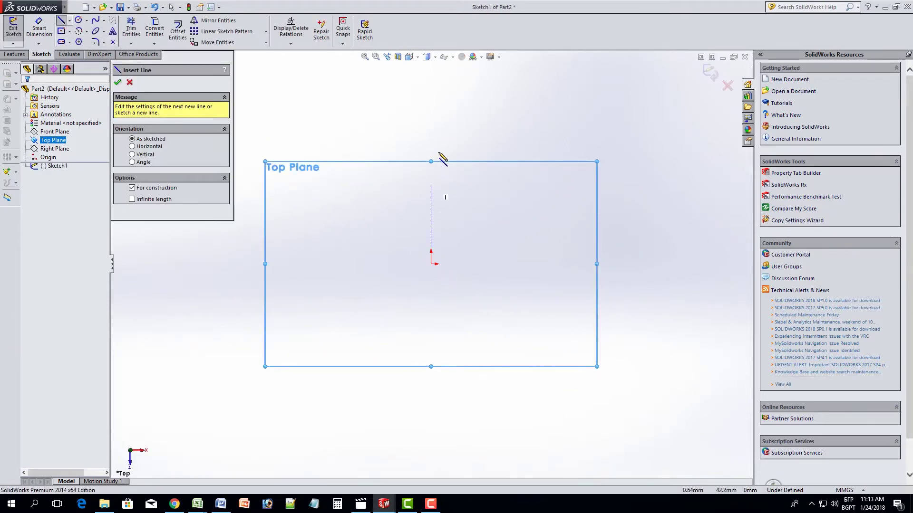
pyautogui.click(431, 128)
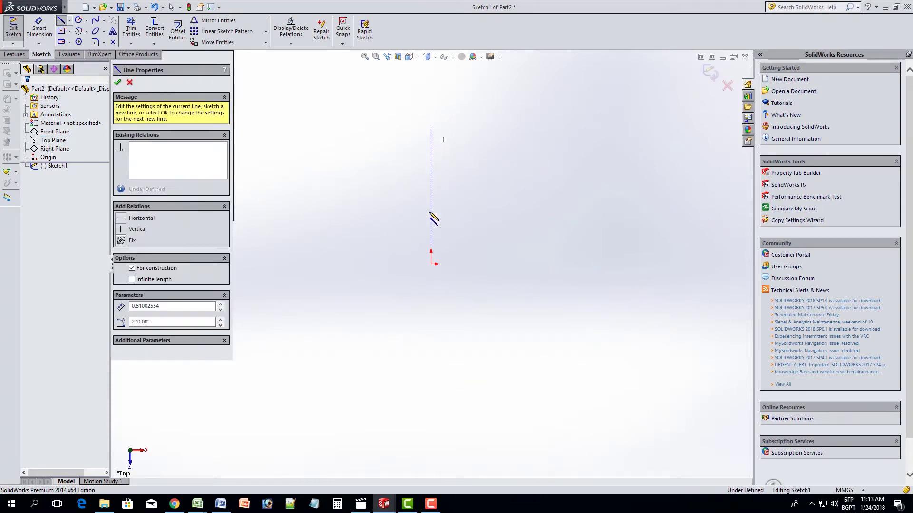
pyautogui.doubleClick(431, 413)
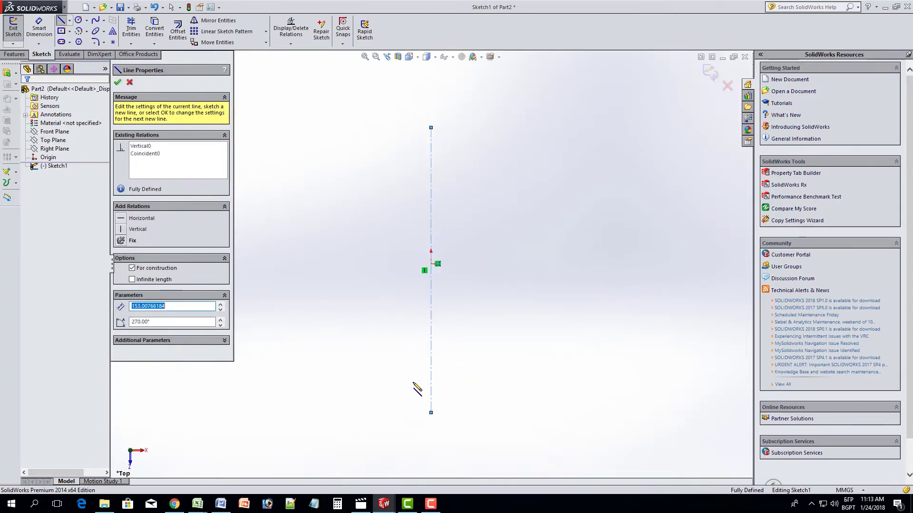
pyautogui.click(255, 264)
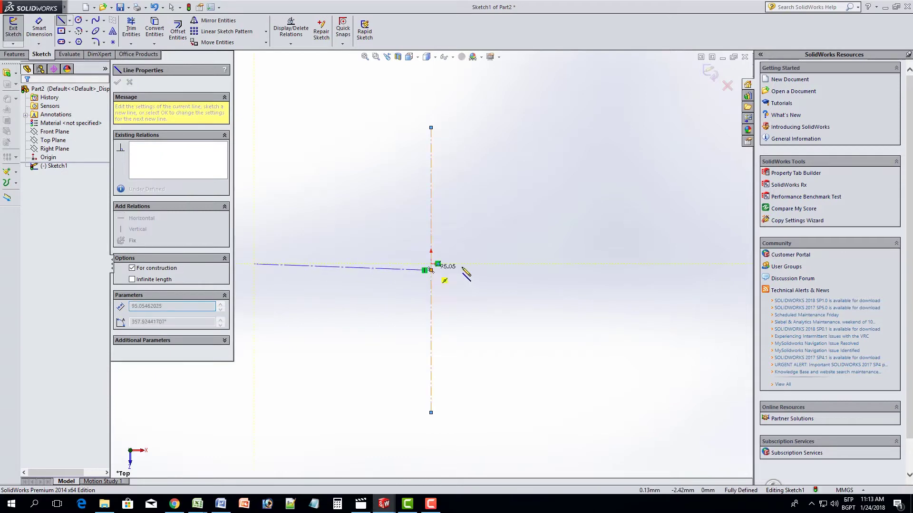
pyautogui.doubleClick(625, 263)
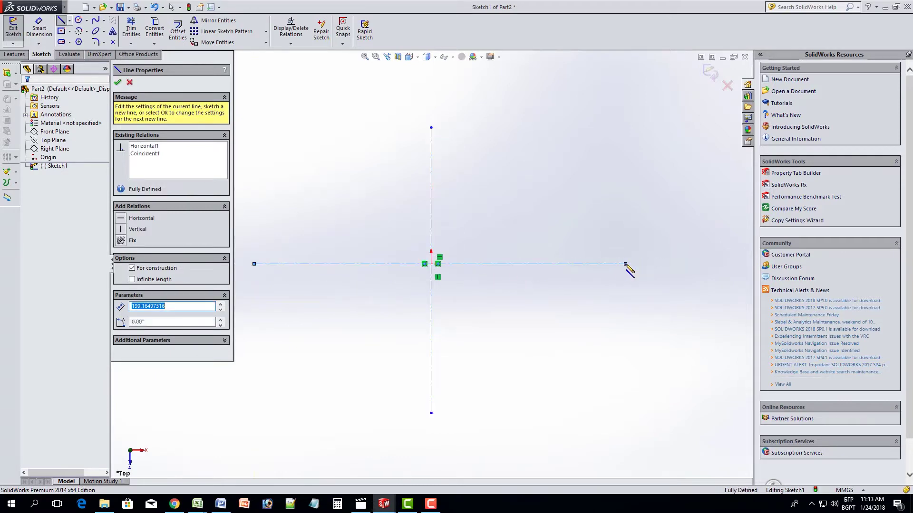
pyautogui.rightClick(533, 207)
# Sketch the outline's left half: top edge, chamfers, left side and bottom edge
pyautogui.click(554, 226)
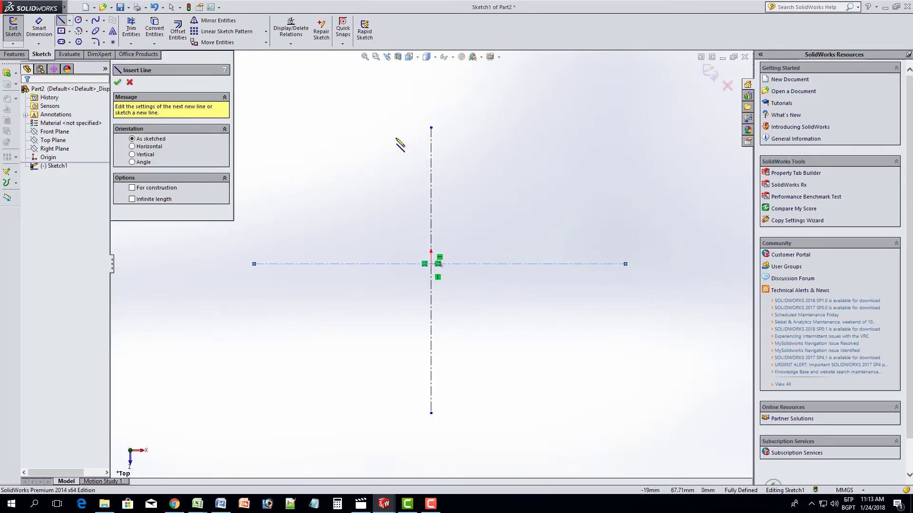
pyautogui.moveTo(390, 137); pyautogui.dragTo(417, 136)
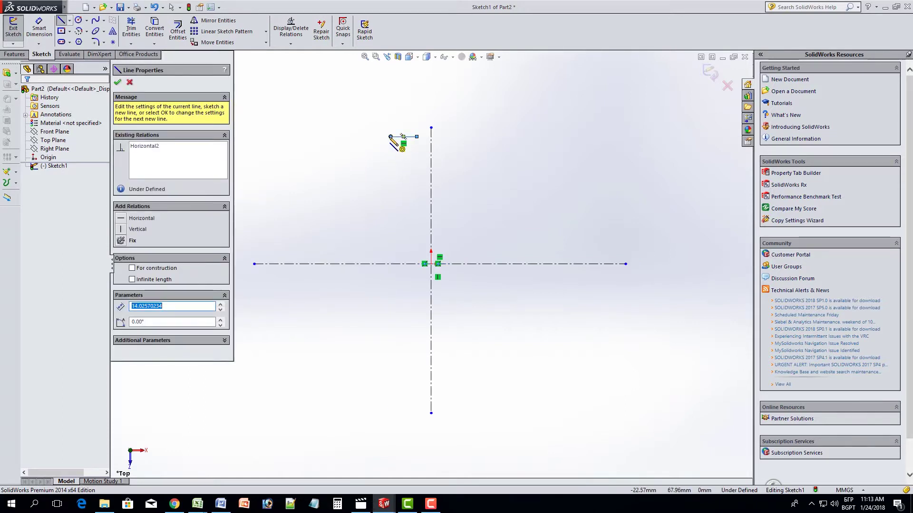
pyautogui.moveTo(390, 137); pyautogui.dragTo(356, 163)
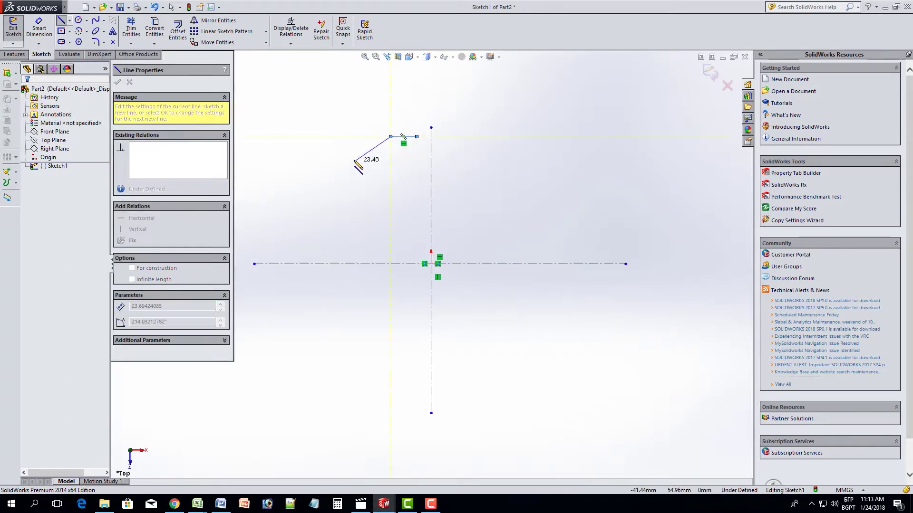
pyautogui.click(357, 163)
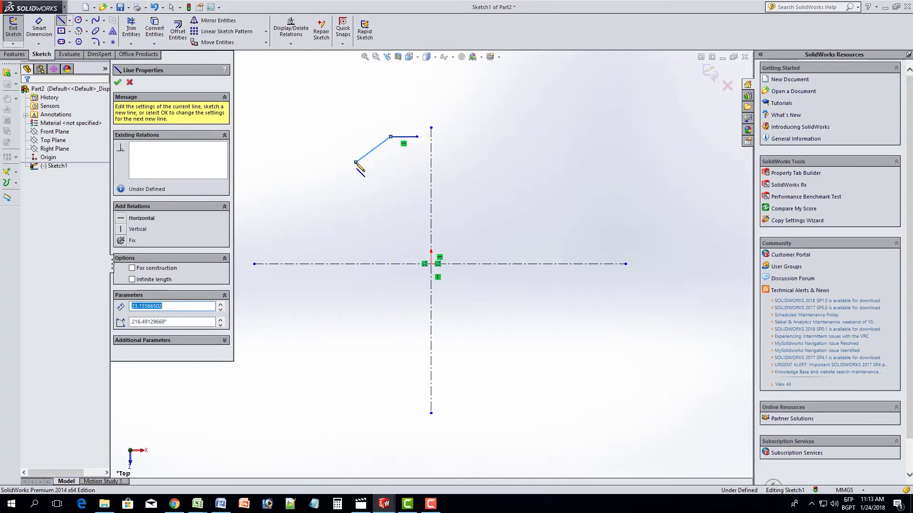
pyautogui.click(356, 318)
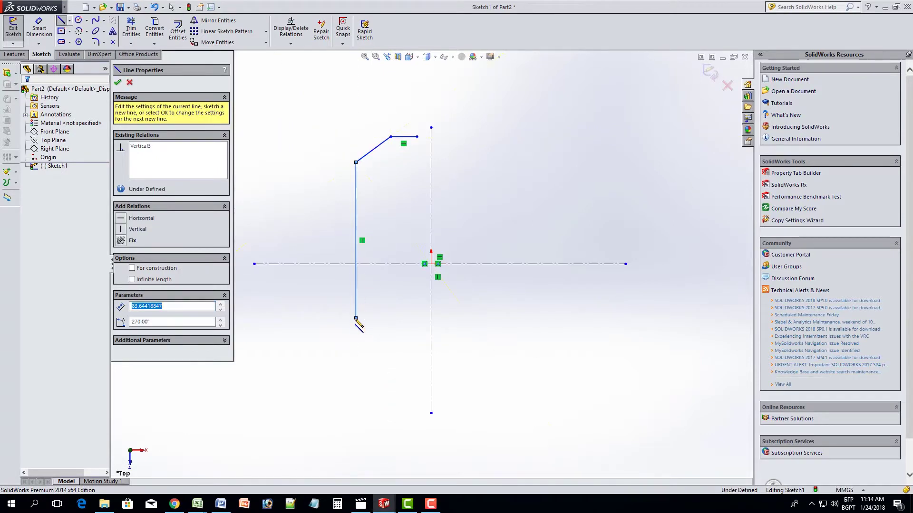
pyautogui.click(386, 343)
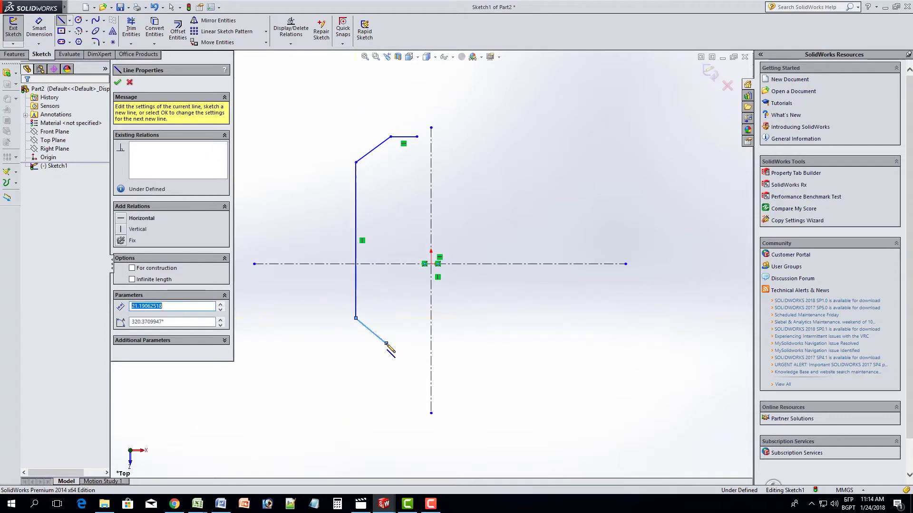
pyautogui.click(417, 344)
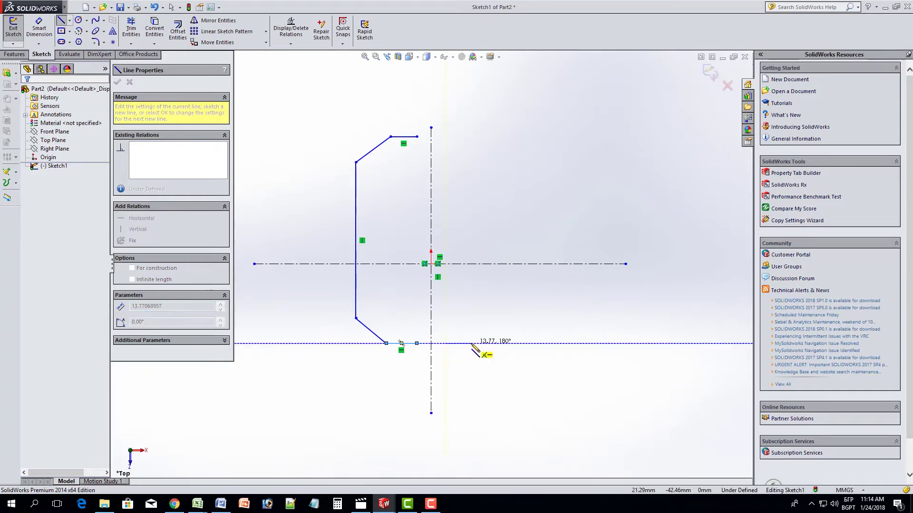
# Complete the outline's right half with its chamfers and join the two top edges
pyautogui.click(469, 343)
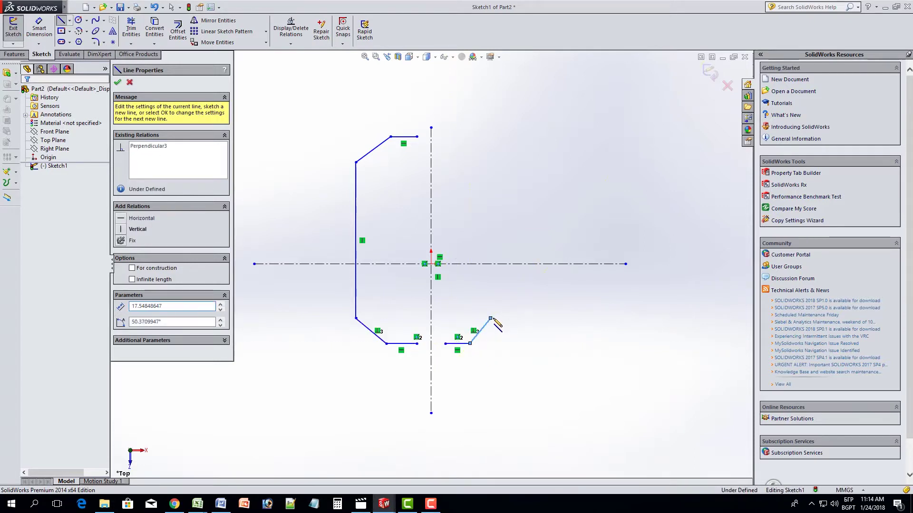
pyautogui.click(490, 318)
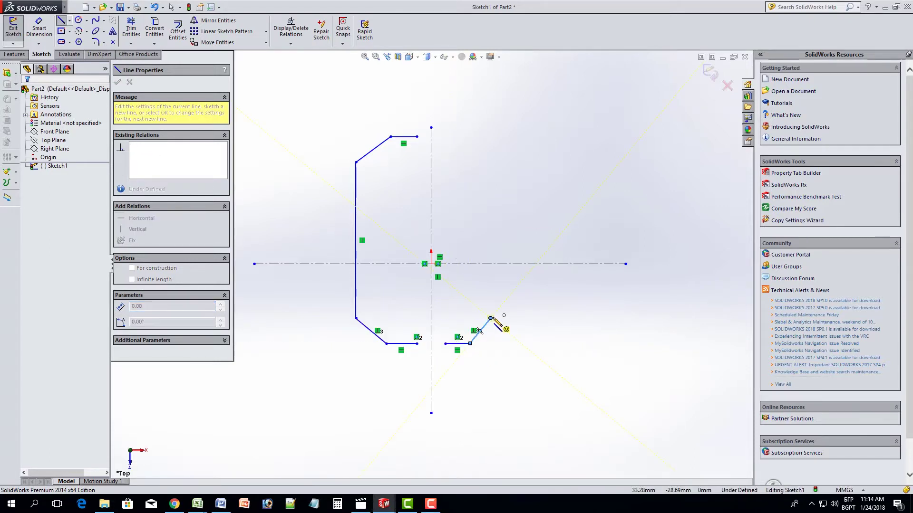
pyautogui.click(488, 163)
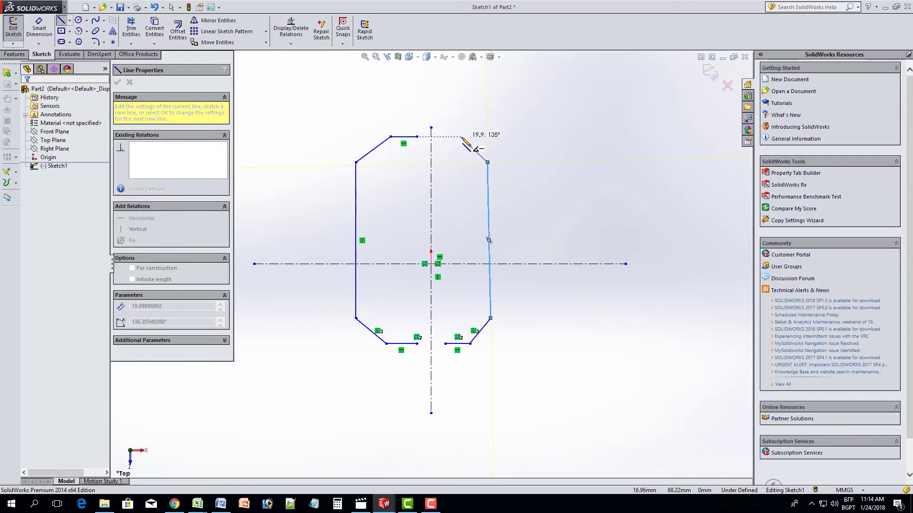
pyautogui.click(460, 136)
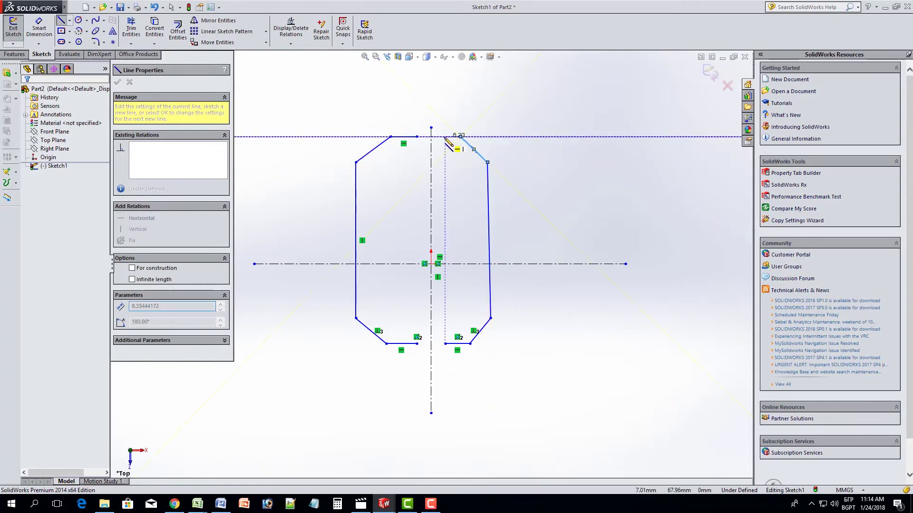
pyautogui.doubleClick(445, 137)
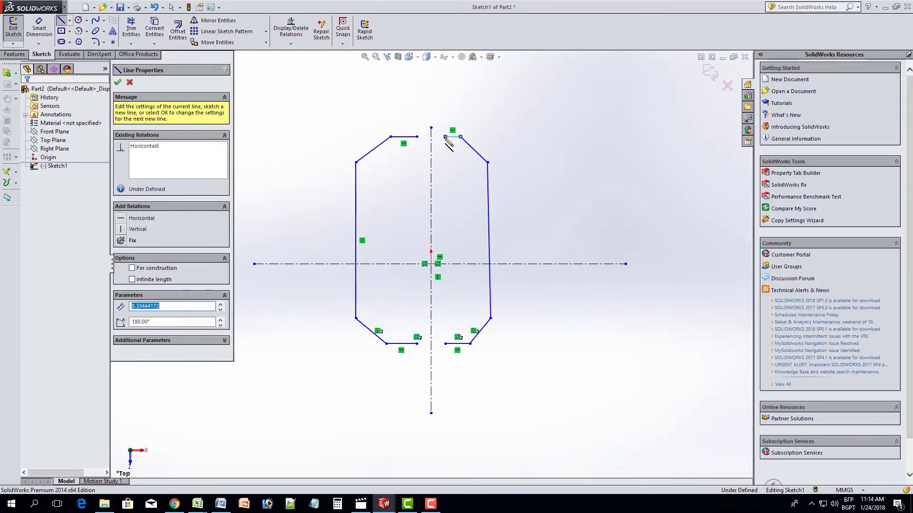
pyautogui.rightClick(467, 100)
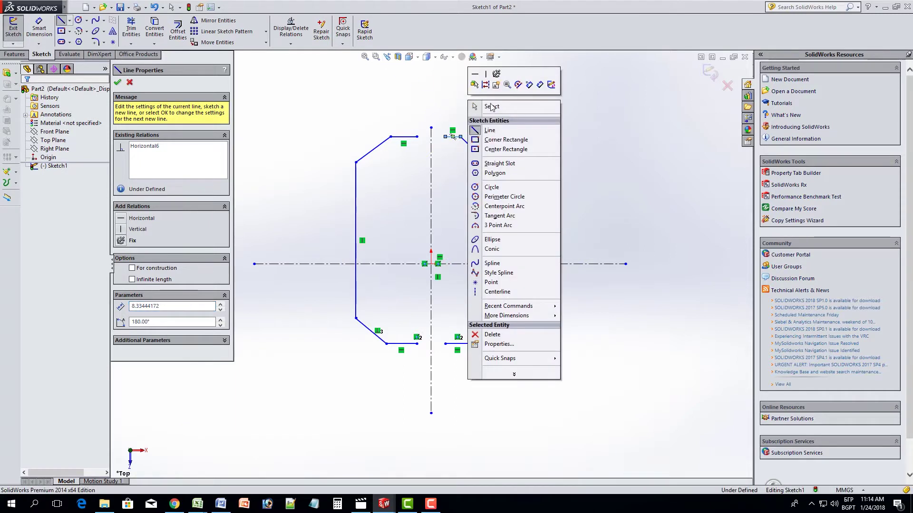
pyautogui.click(494, 109)
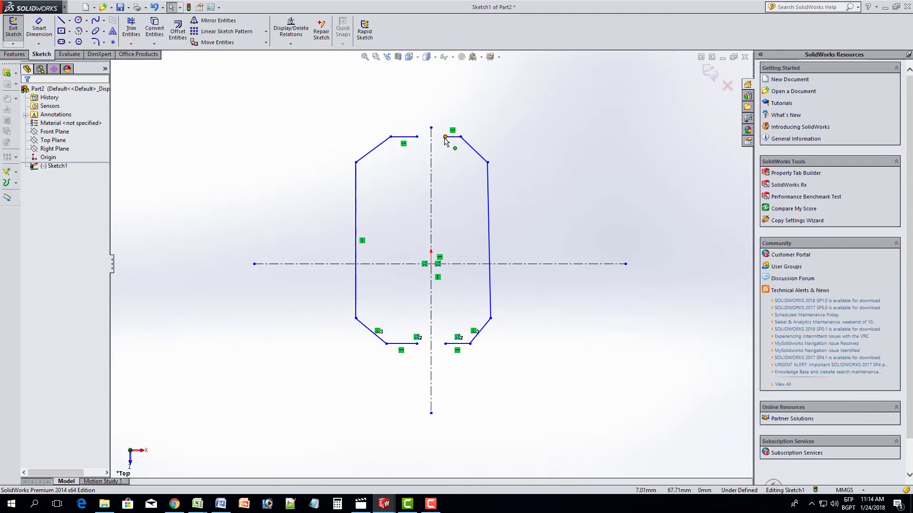
pyautogui.moveTo(445, 137); pyautogui.dragTo(417, 137)
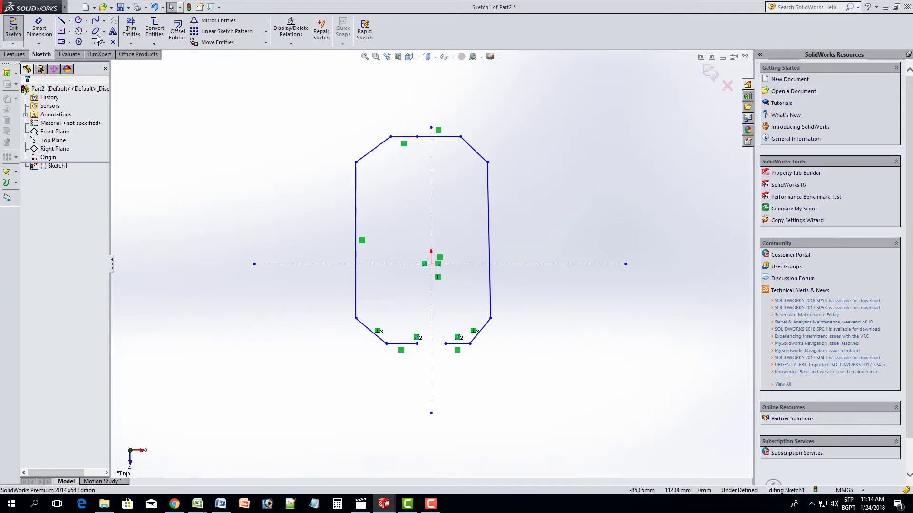
# Merge the loose top-left and bottom-left endpoints into their corners to close the outline
pyautogui.click(131, 28)
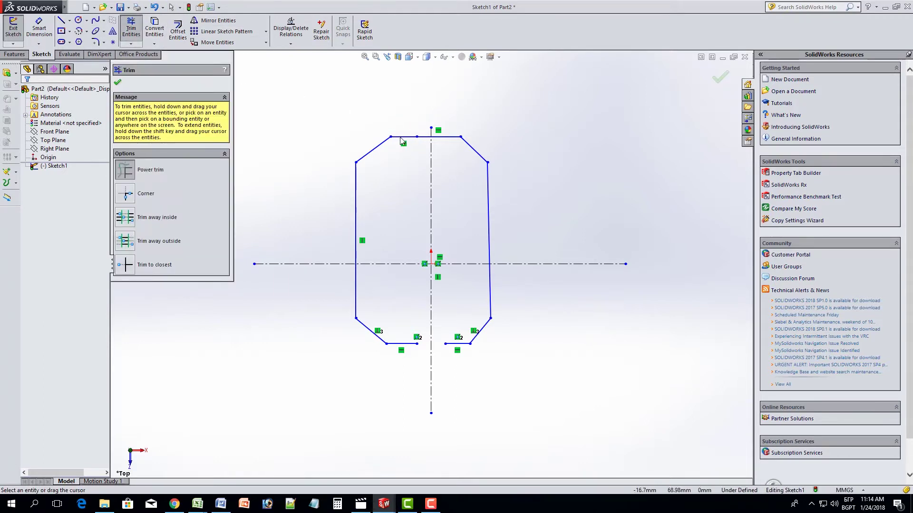
pyautogui.moveTo(401, 140); pyautogui.dragTo(412, 354)
pyautogui.click(61, 20)
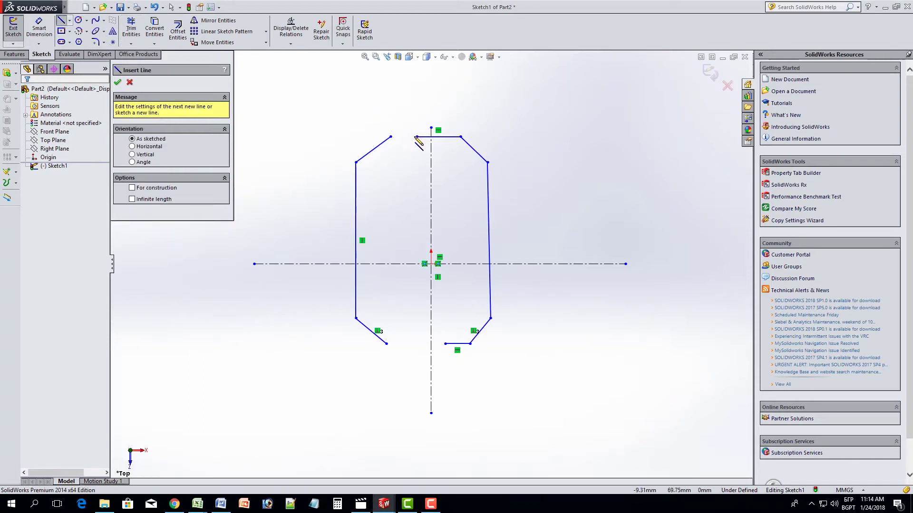
pyautogui.rightClick(300, 85)
pyautogui.click(316, 90)
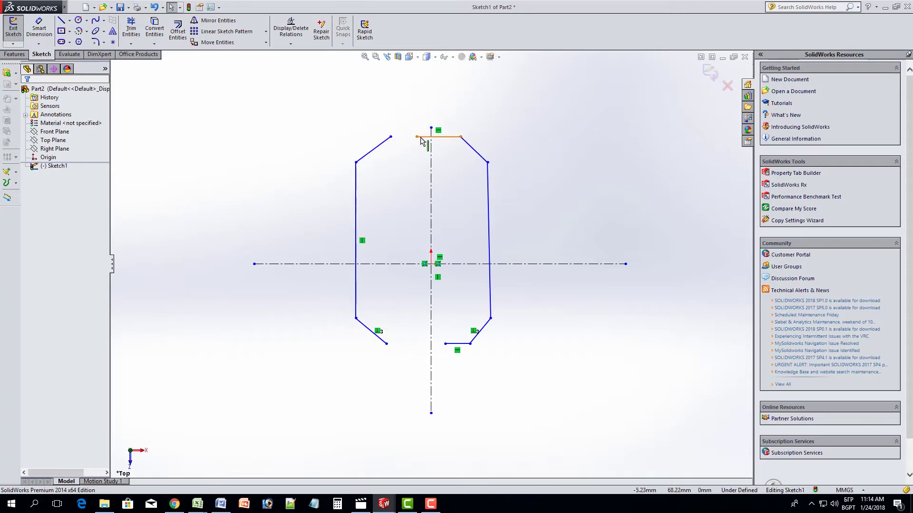
pyautogui.moveTo(418, 138); pyautogui.dragTo(394, 138)
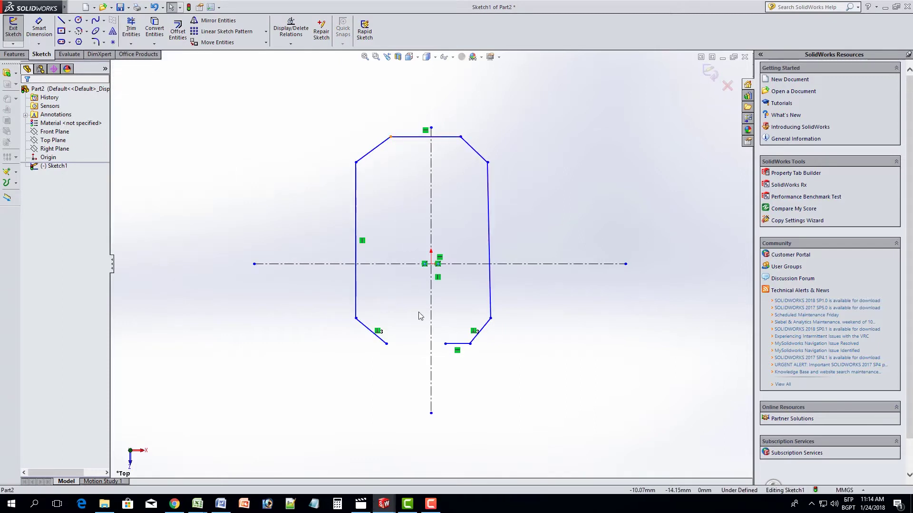
pyautogui.moveTo(445, 343); pyautogui.dragTo(392, 347)
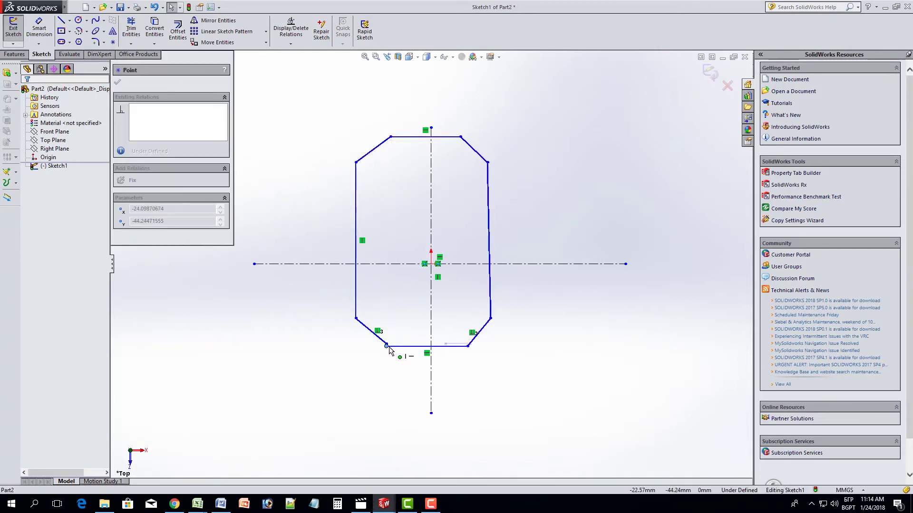
pyautogui.press('Escape')
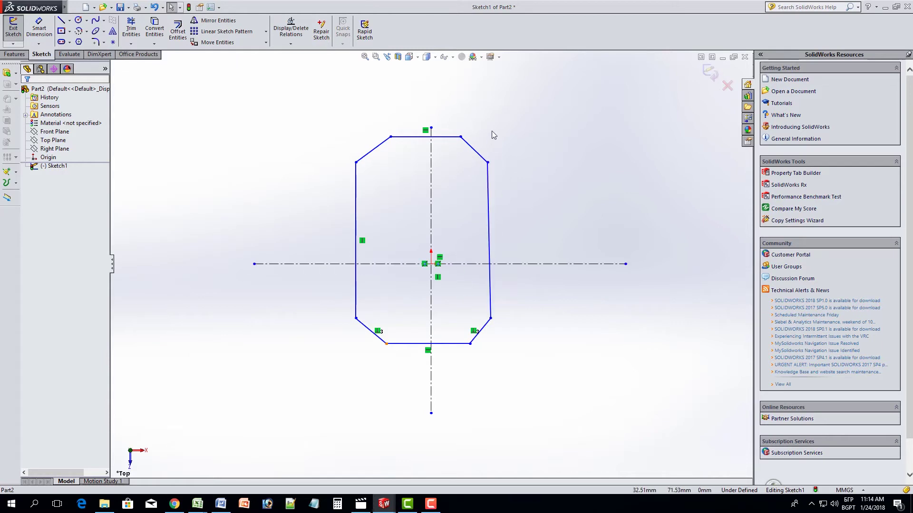
# Make the vertical sides parallel and equal, all four chamfers equal, and top/bottom parallel and equal
pyautogui.click(356, 209)
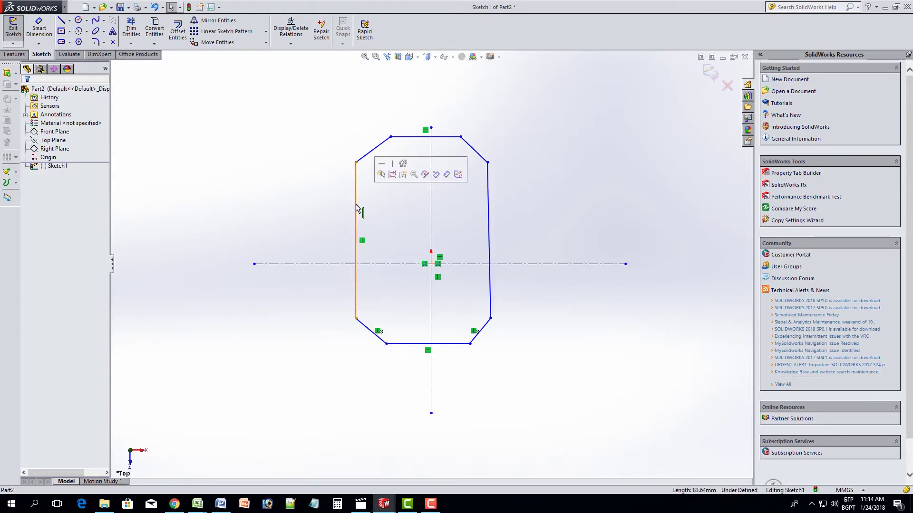
pyautogui.keyDown('ctrl'); pyautogui.click(489, 230); pyautogui.keyUp('ctrl')
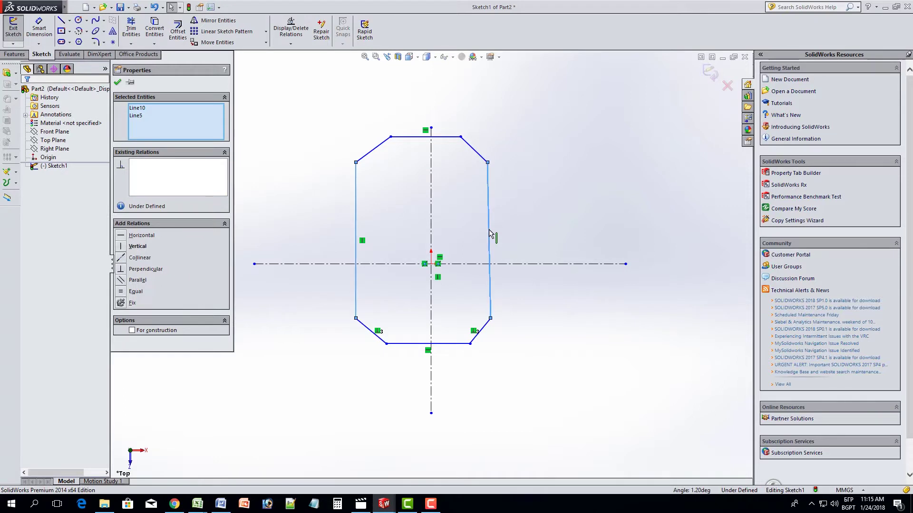
pyautogui.click(124, 284)
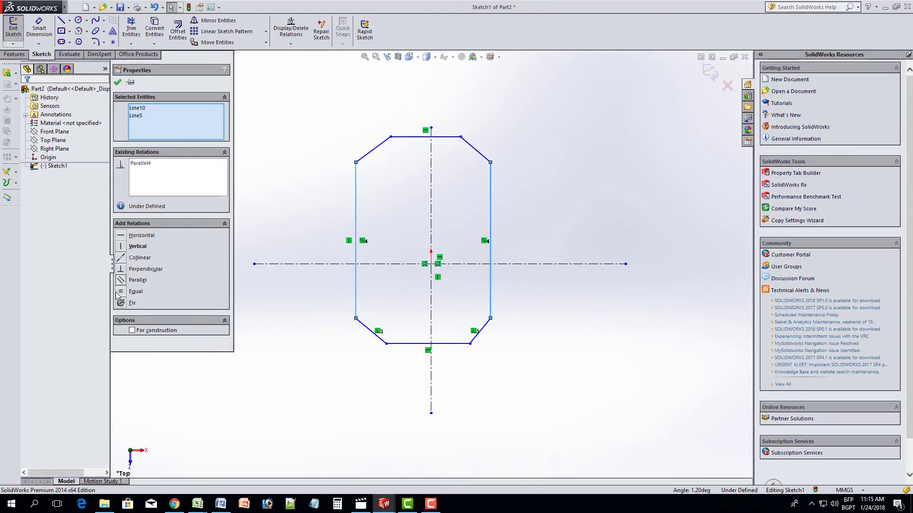
pyautogui.click(122, 293)
pyautogui.click(373, 151)
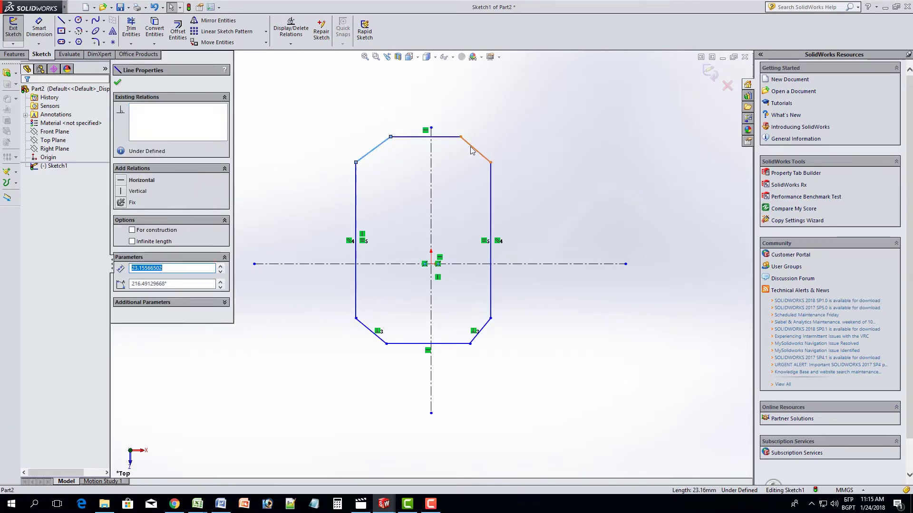
pyautogui.keyDown('ctrl'); pyautogui.click(471, 150); pyautogui.keyUp('ctrl')
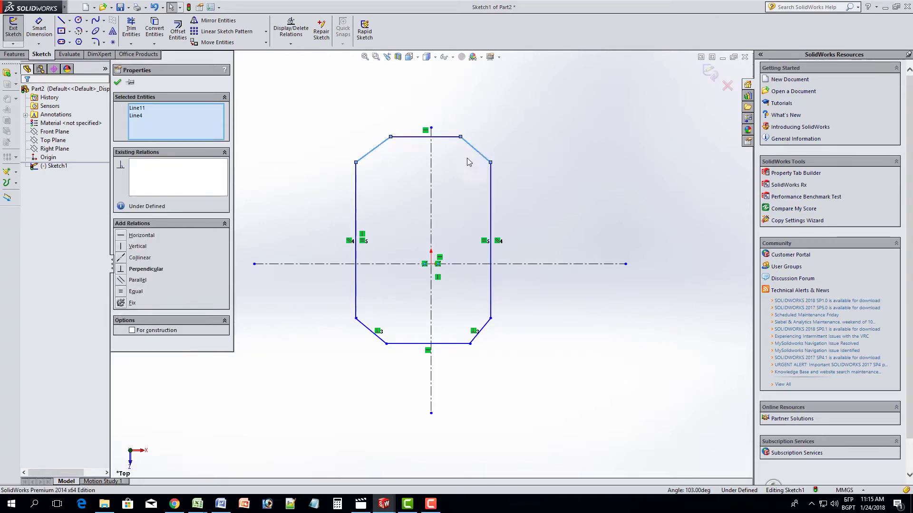
pyautogui.keyDown('ctrl'); pyautogui.click(479, 332); pyautogui.keyUp('ctrl')
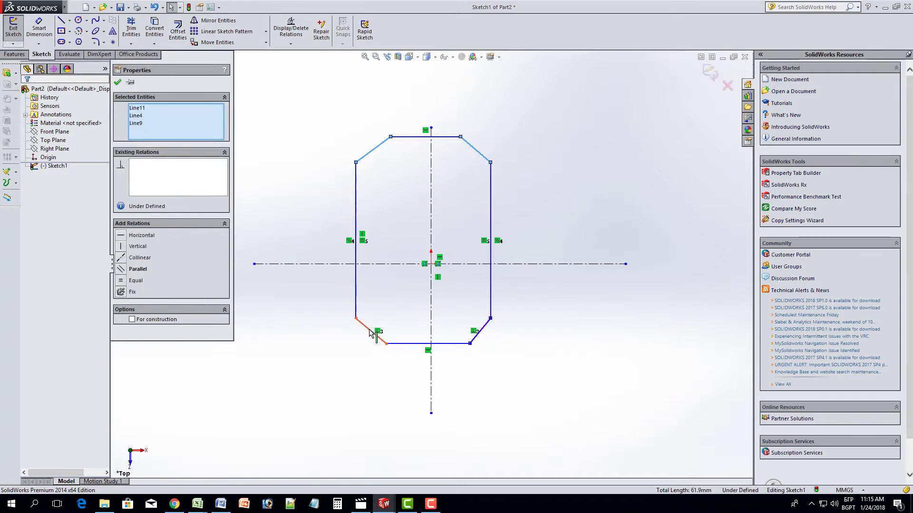
pyautogui.keyDown('ctrl'); pyautogui.click(371, 332); pyautogui.keyUp('ctrl')
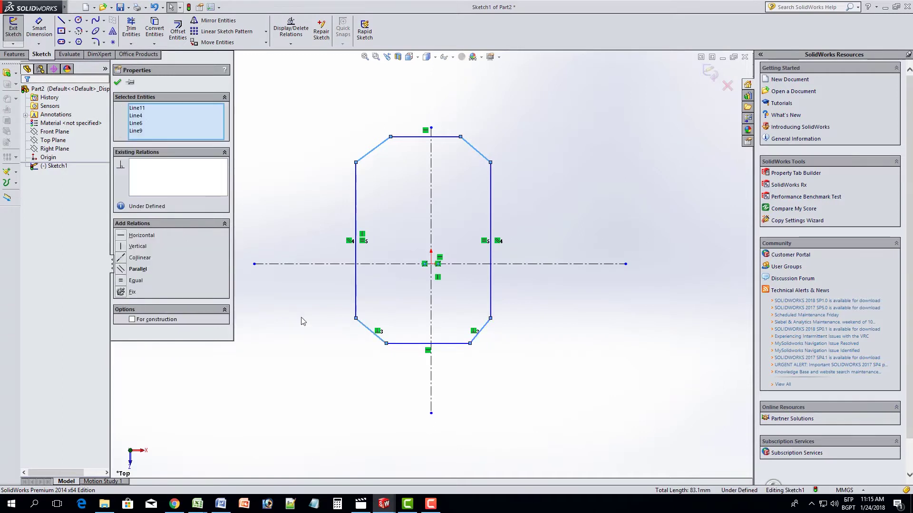
pyautogui.click(122, 284)
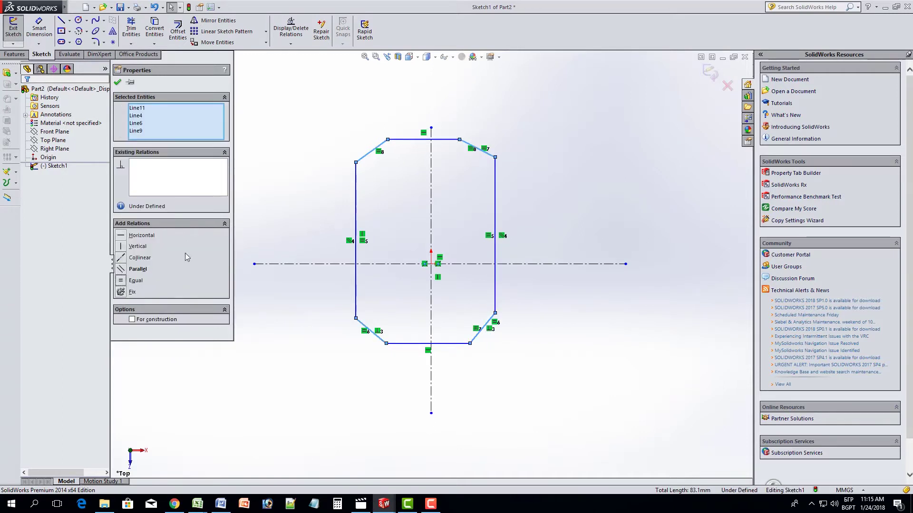
pyautogui.click(408, 140)
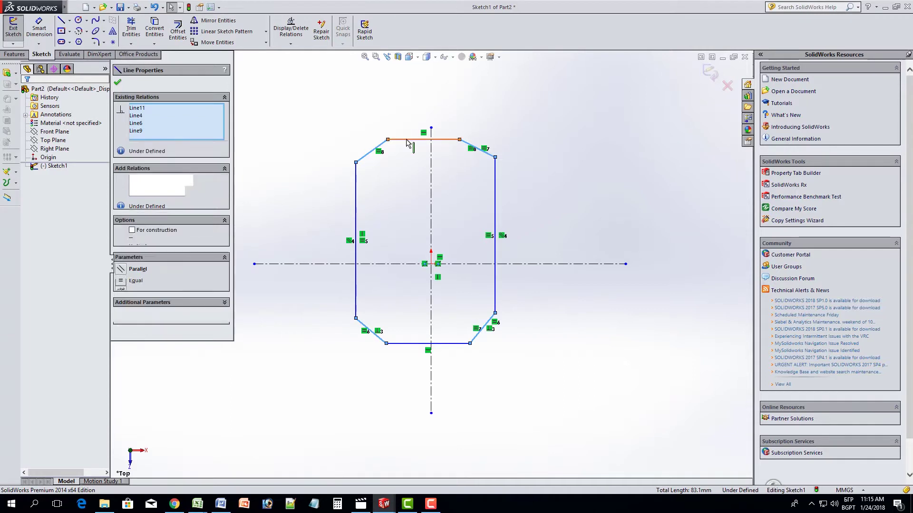
pyautogui.keyDown('ctrl'); pyautogui.click(407, 343); pyautogui.keyUp('ctrl')
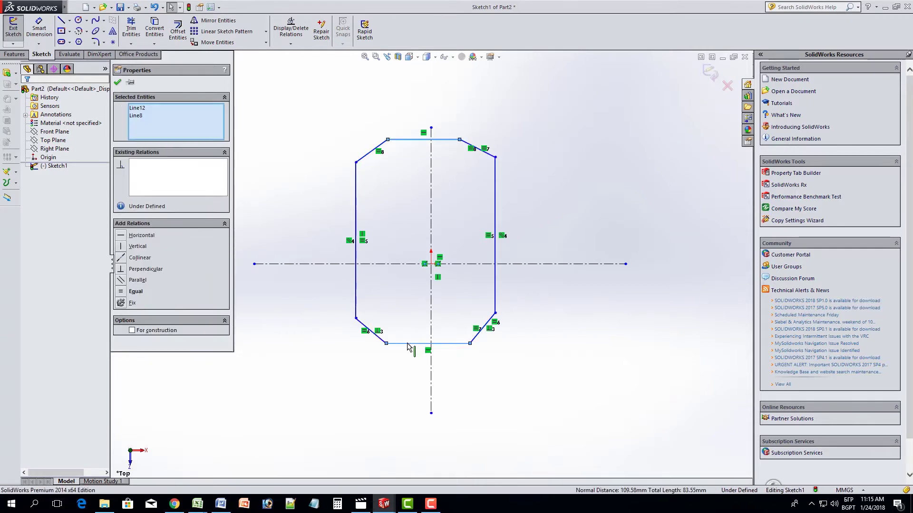
pyautogui.click(121, 280)
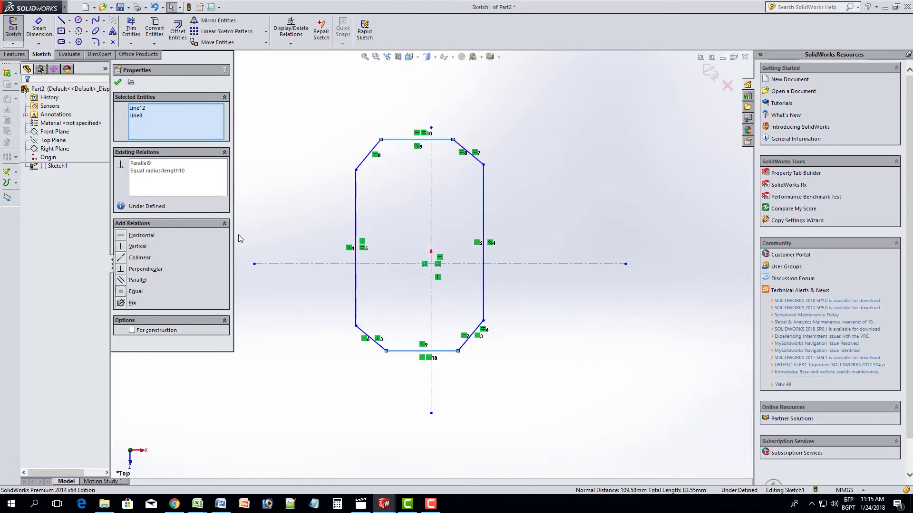
pyautogui.click(341, 134)
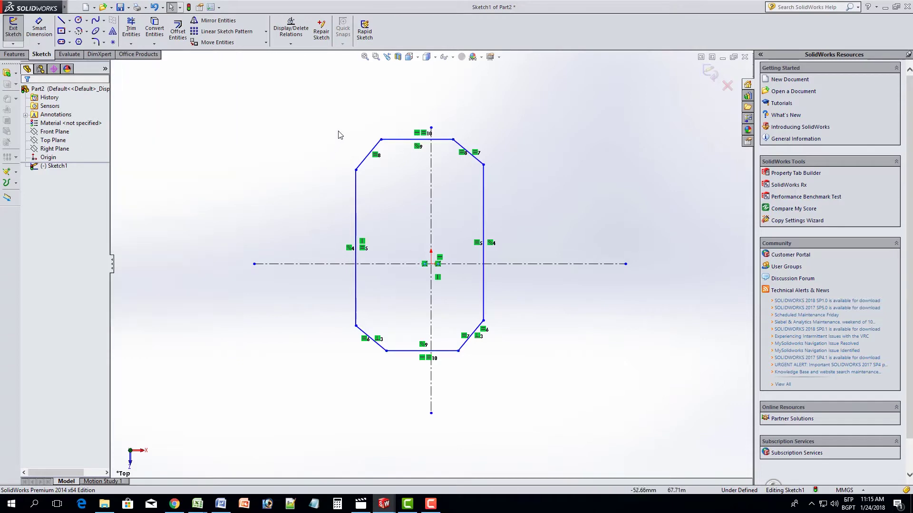
# Make the vertical sides and the top/bottom edges symmetric about their centerlines
pyautogui.click(357, 224)
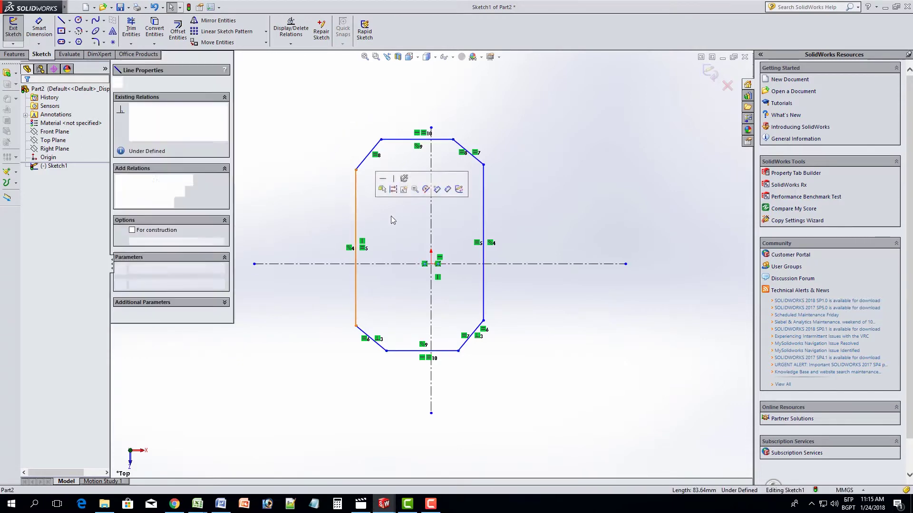
pyautogui.keyDown('ctrl'); pyautogui.click(484, 227); pyautogui.keyUp('ctrl')
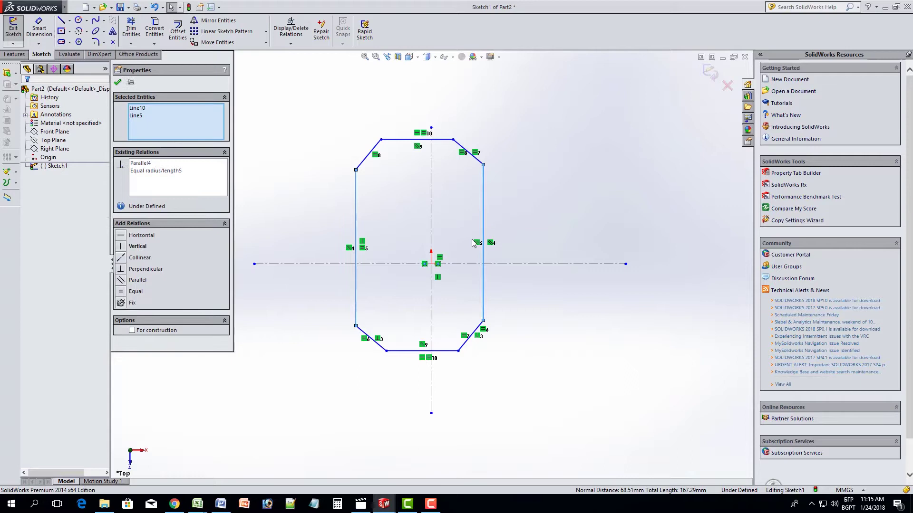
pyautogui.keyDown('ctrl'); pyautogui.click(431, 223); pyautogui.keyUp('ctrl')
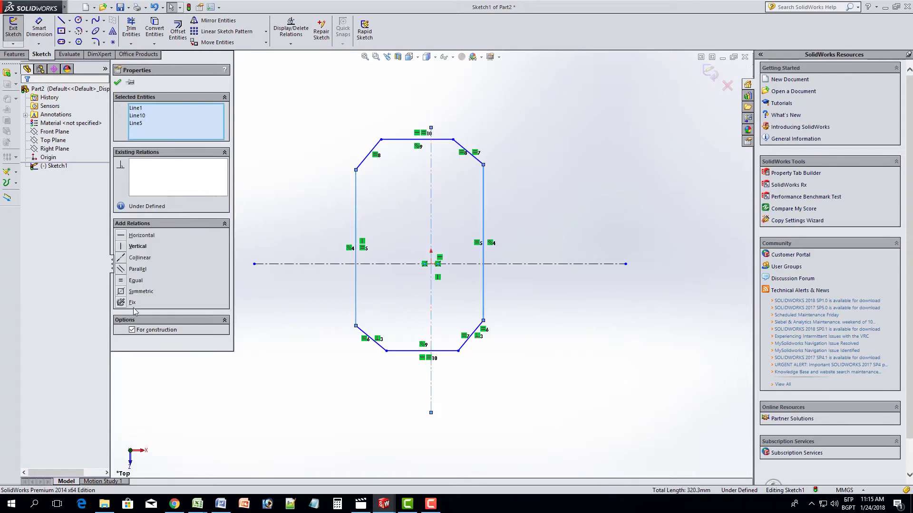
pyautogui.click(122, 294)
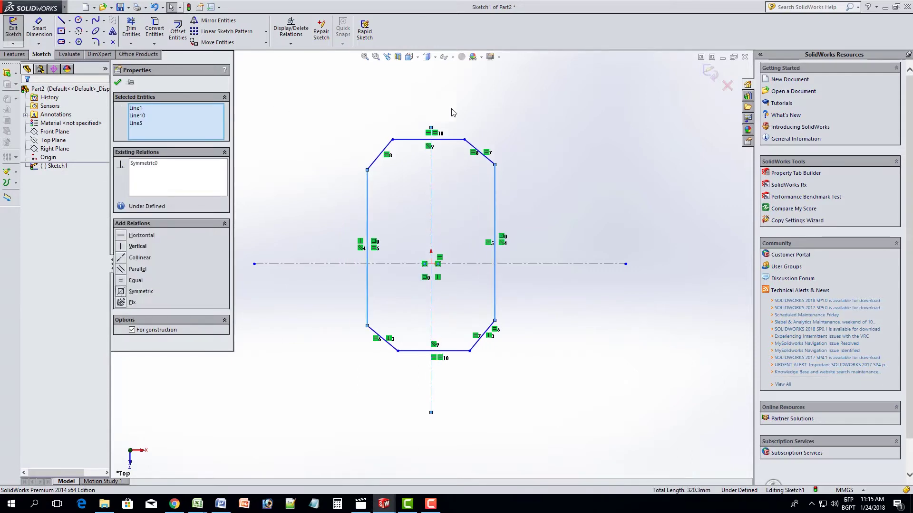
pyautogui.click(449, 142)
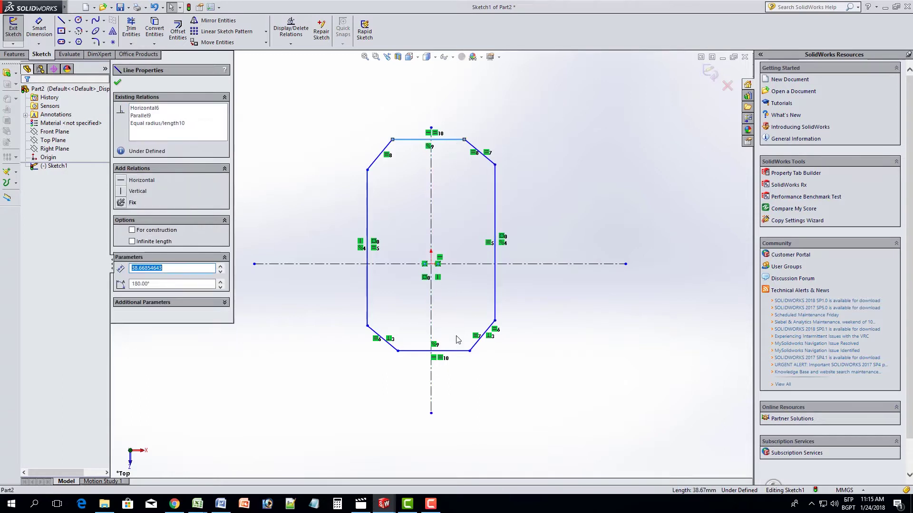
pyautogui.keyDown('ctrl'); pyautogui.click(454, 353); pyautogui.keyUp('ctrl')
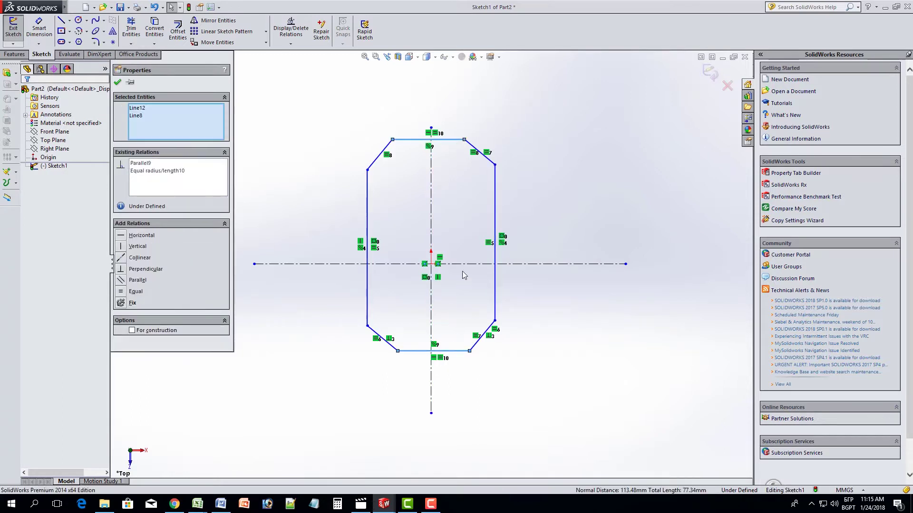
pyautogui.keyDown('ctrl'); pyautogui.click(462, 265); pyautogui.keyUp('ctrl')
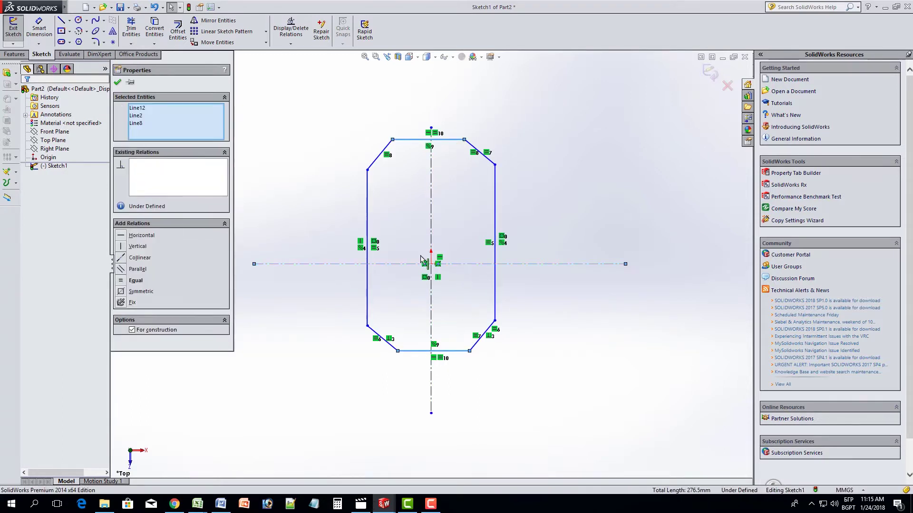
pyautogui.click(123, 292)
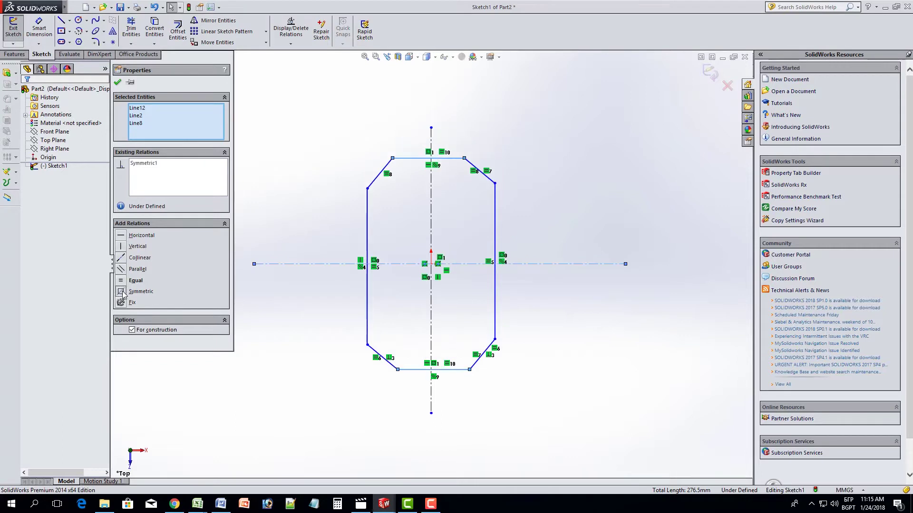
pyautogui.click(512, 129)
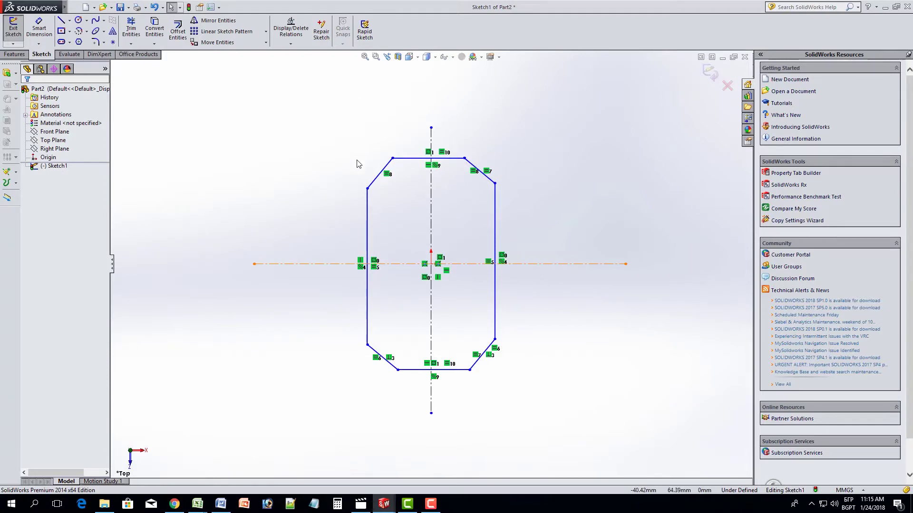
# Dimension the left vertical side to 40 mm
pyautogui.click(39, 34)
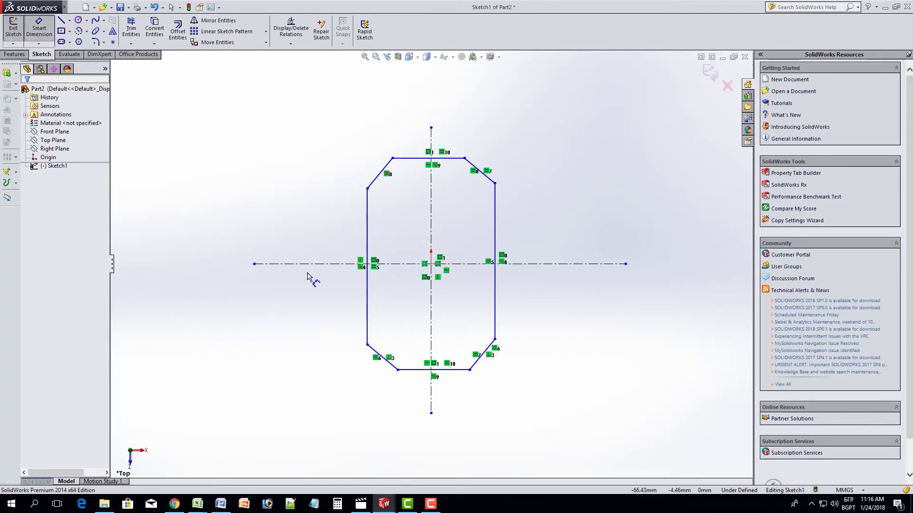
pyautogui.click(267, 231)
pyautogui.click(290, 231)
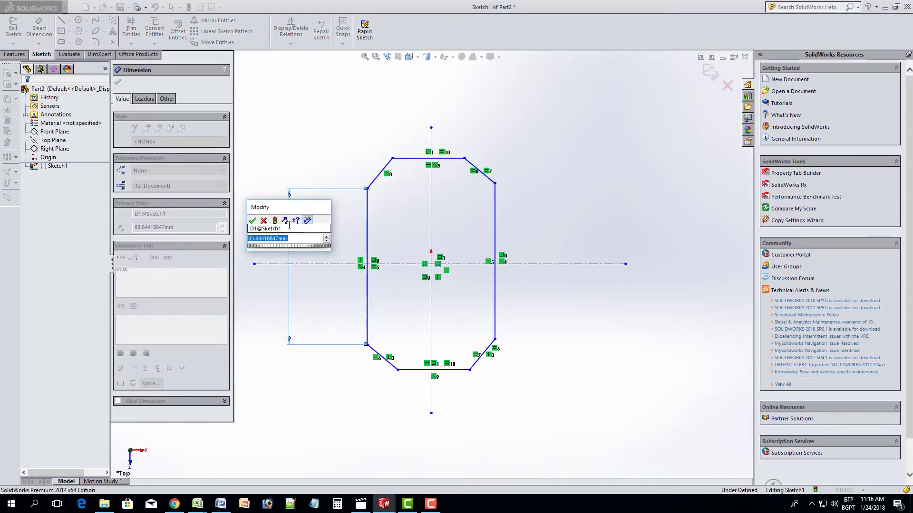
pyautogui.write('40')
pyautogui.press('Return')
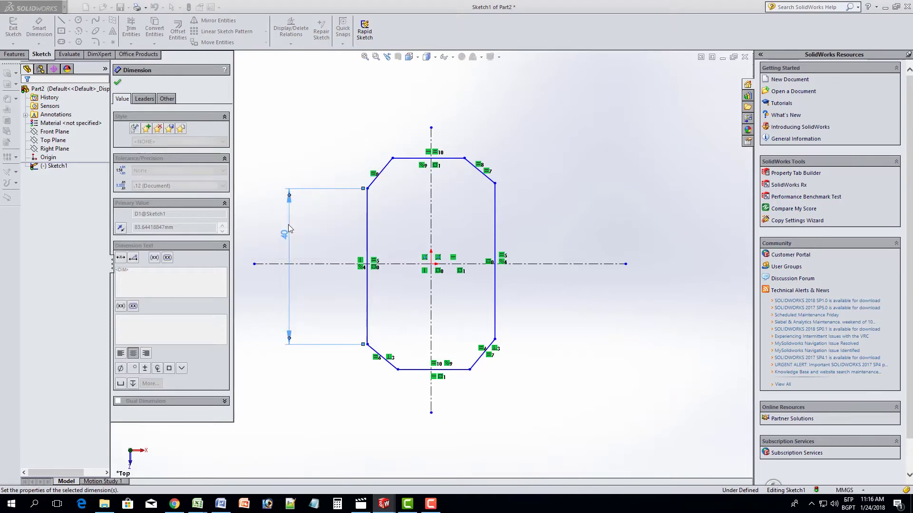
# Set the distance between the top and bottom edges to 50 mm
pyautogui.click(425, 159)
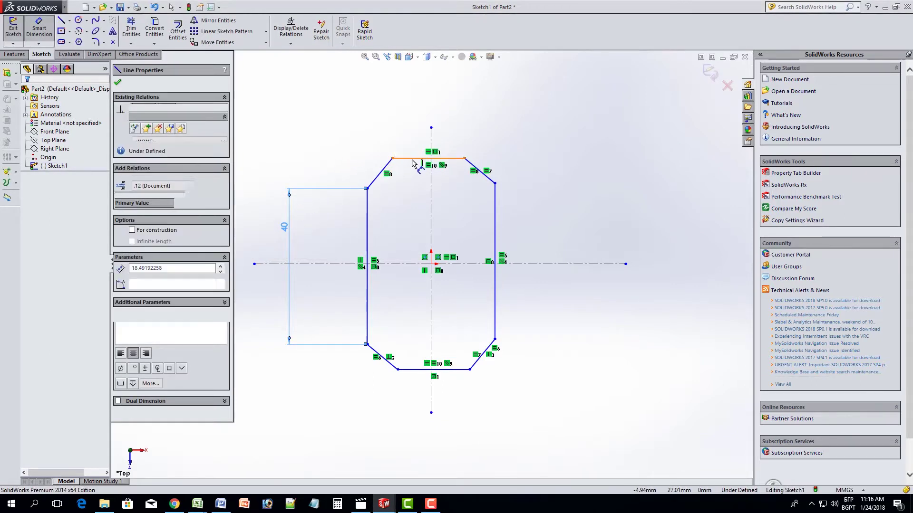
pyautogui.click(414, 370)
pyautogui.click(264, 357)
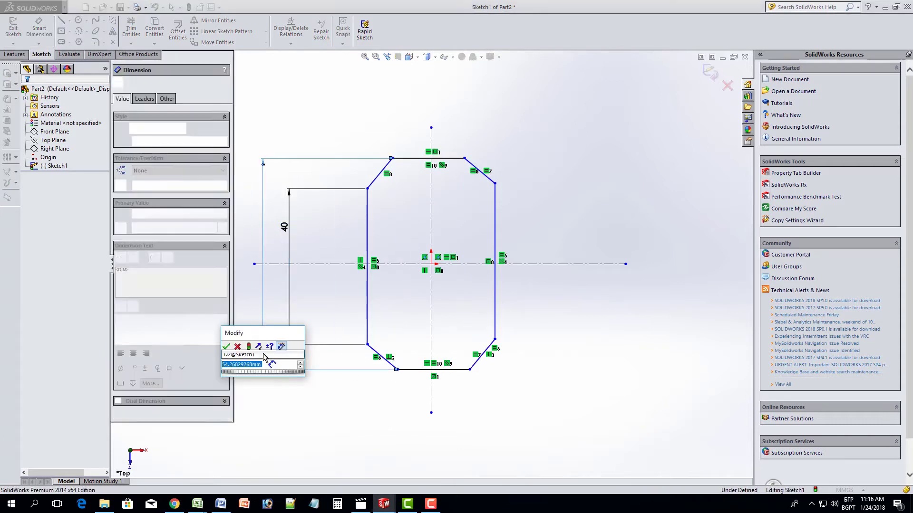
pyautogui.write('50')
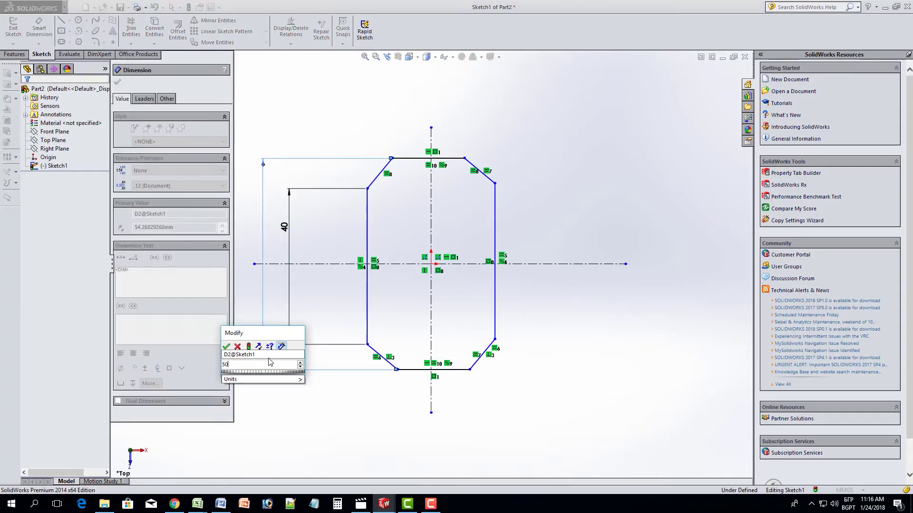
pyautogui.press('Return')
pyautogui.moveTo(252, 349)
pyautogui.mouseDown()
pyautogui.moveTo(256, 236)
pyautogui.moveTo(320, 239)
pyautogui.mouseUp()
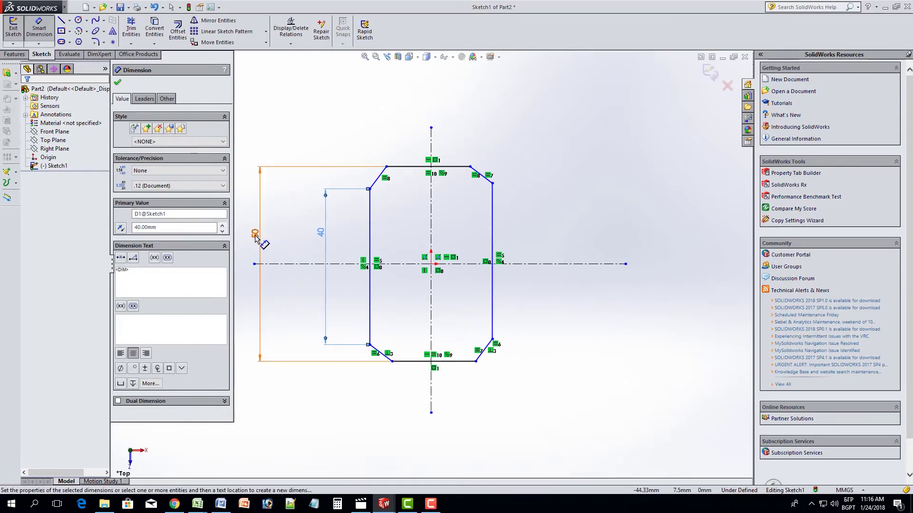
pyautogui.moveTo(256, 234); pyautogui.dragTo(285, 238)
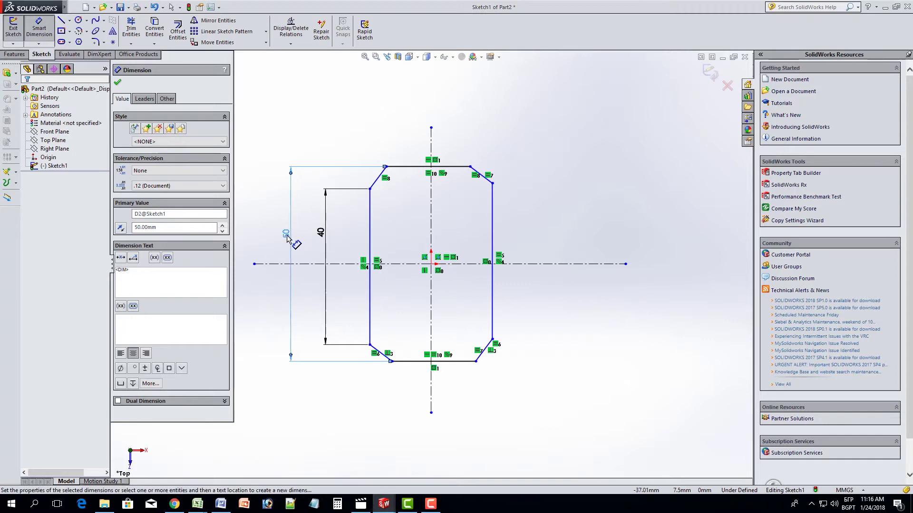
# Dimension the top edge width to 28 mm
pyautogui.click(410, 167)
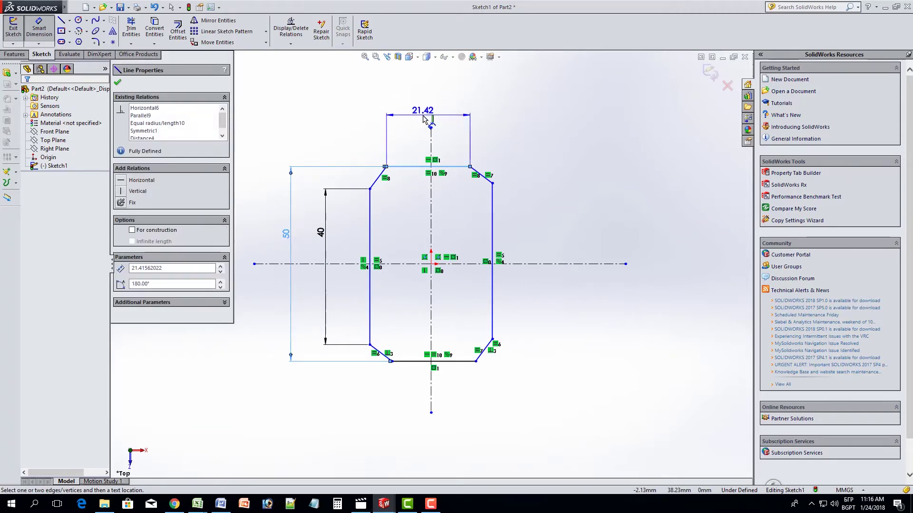
pyautogui.click(425, 119)
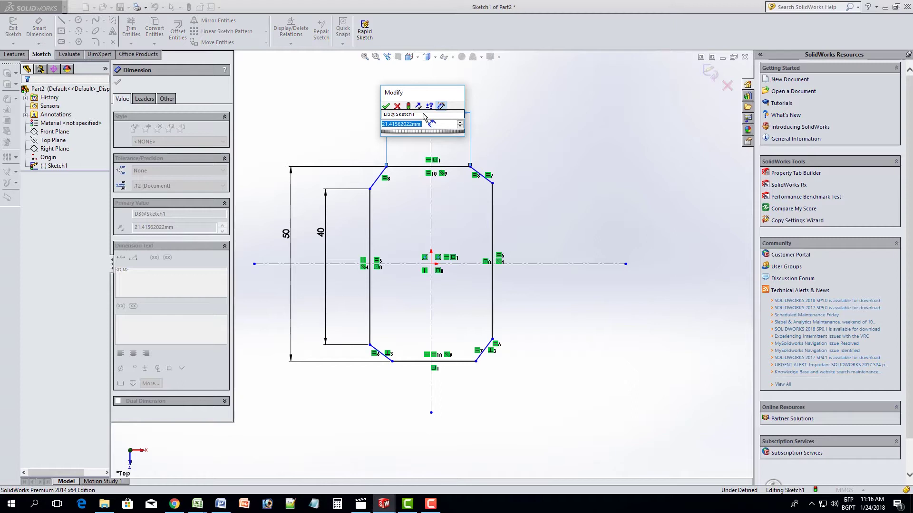
pyautogui.write('28')
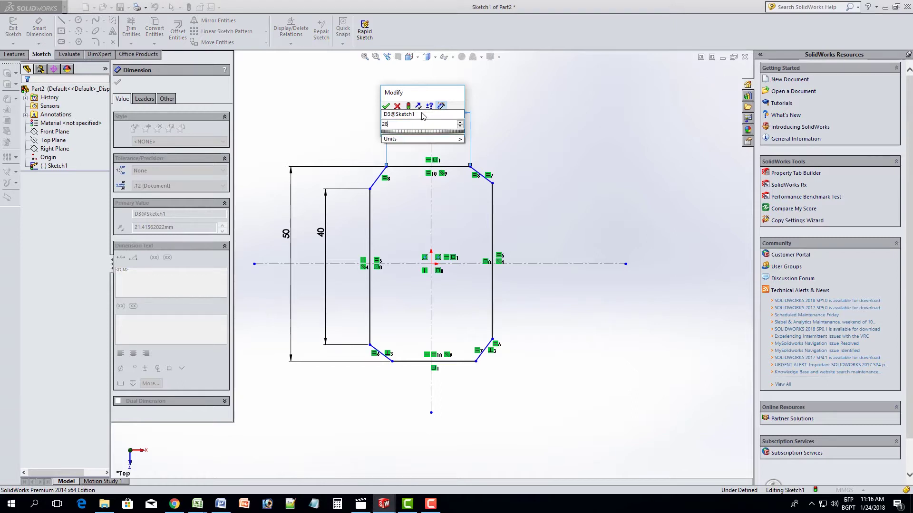
pyautogui.press('Return')
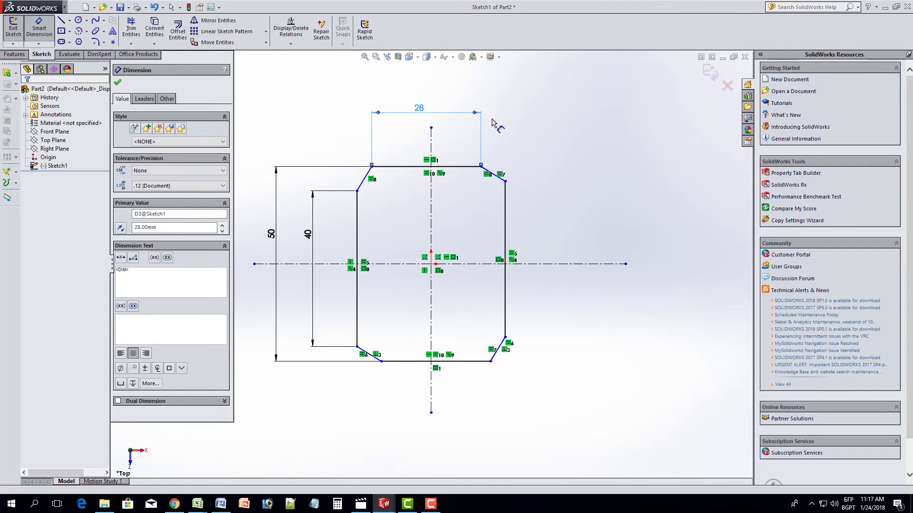
# Add a Horizontal relation between the left and right chamfer endpoints, fully defining Sketch1
pyautogui.press('Escape')
pyautogui.click(357, 189)
pyautogui.click(357, 191)
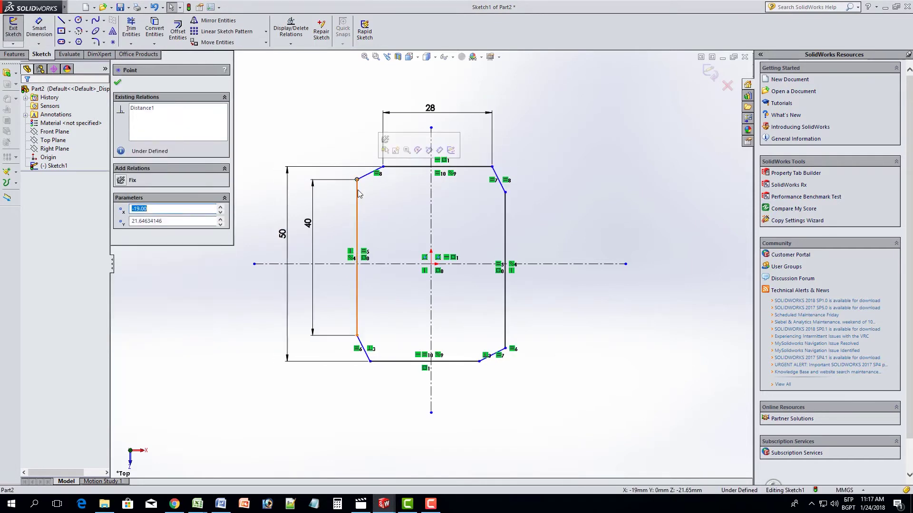
pyautogui.click(358, 199)
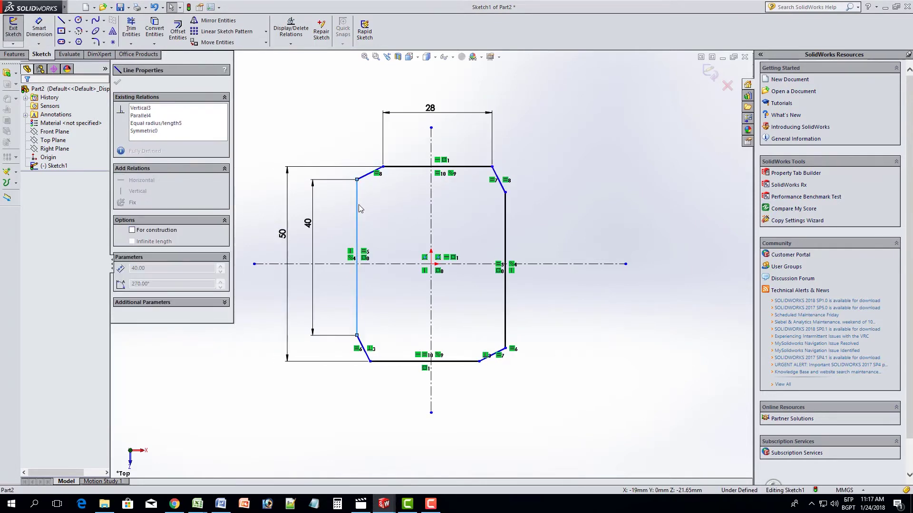
pyautogui.keyDown('ctrl'); pyautogui.click(505, 232); pyautogui.keyUp('ctrl')
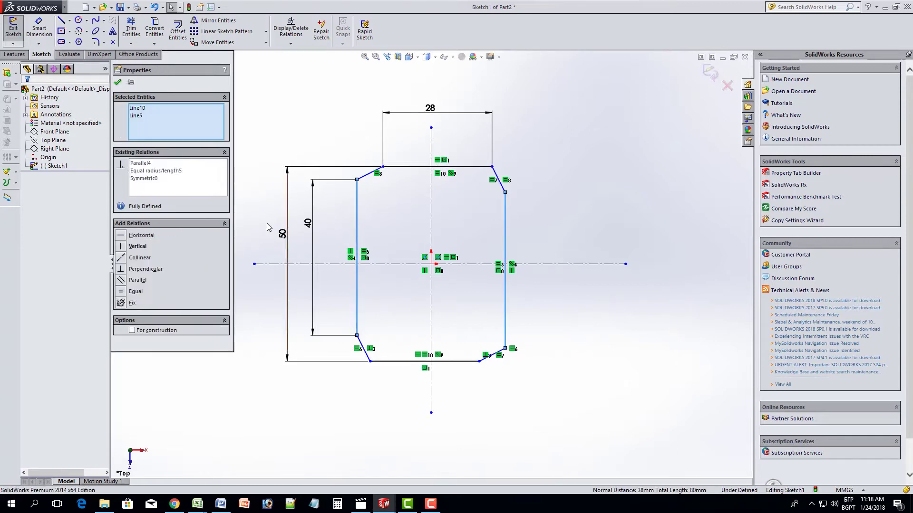
pyautogui.click(145, 236)
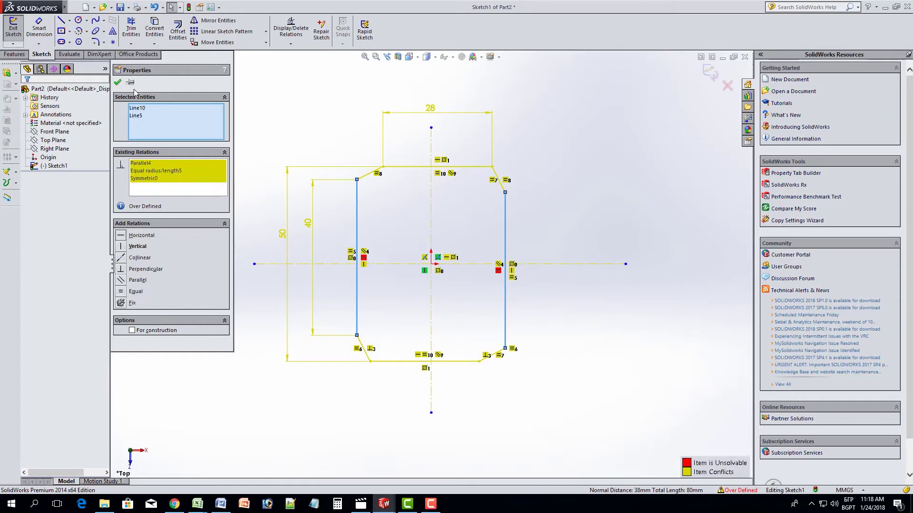
pyautogui.hotkey('ctrl', 'z')
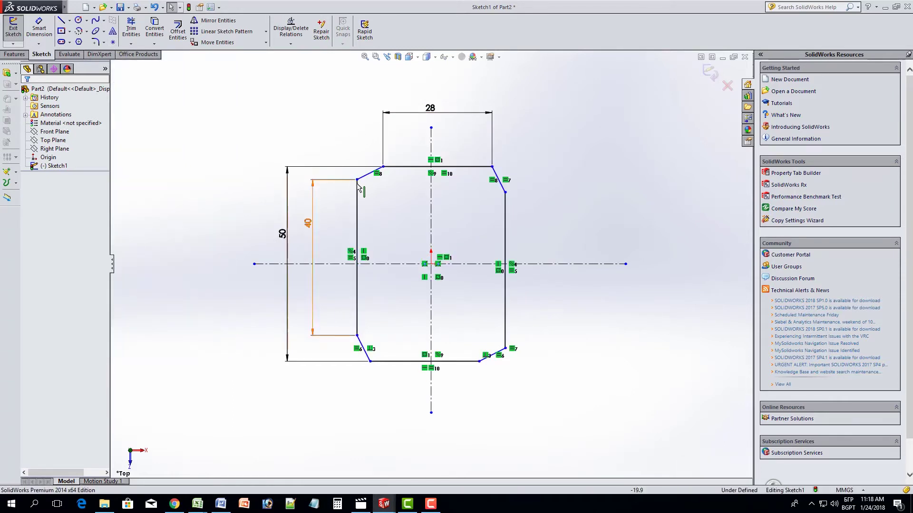
pyautogui.click(357, 180)
pyautogui.keyDown('ctrl'); pyautogui.click(505, 193); pyautogui.keyUp('ctrl')
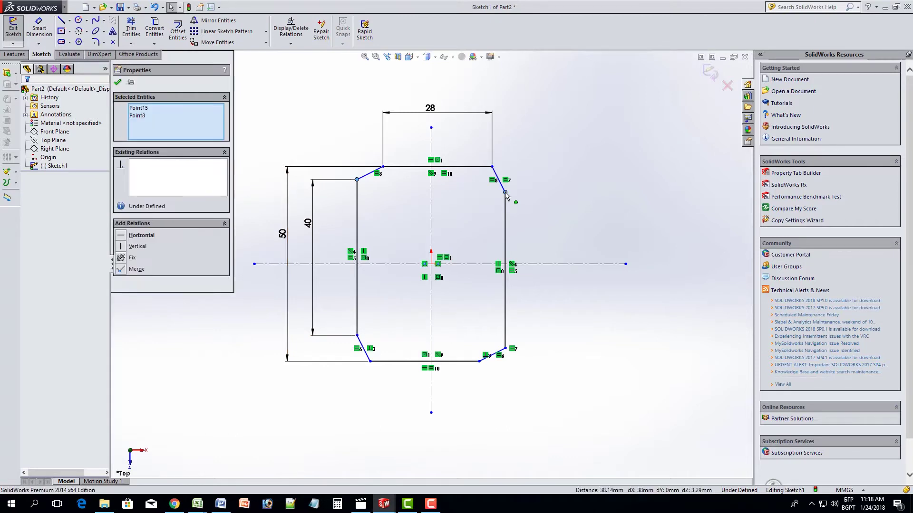
pyautogui.click(122, 235)
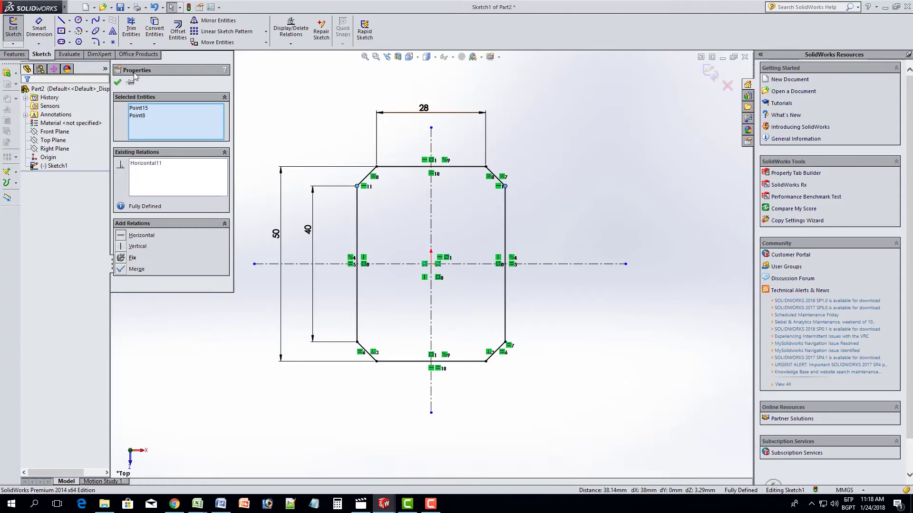
pyautogui.click(118, 82)
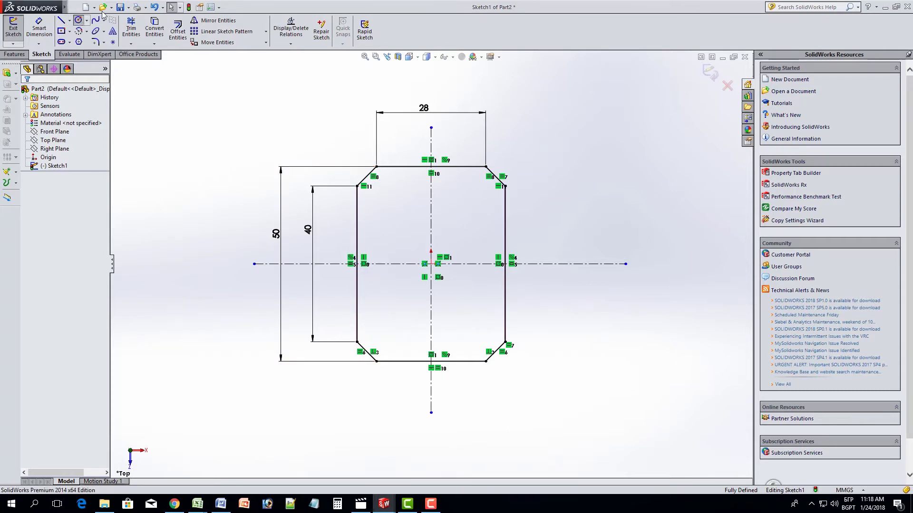
# Draw two small circles centred where the vertical centerline meets the top and bottom edges
pyautogui.click(78, 20)
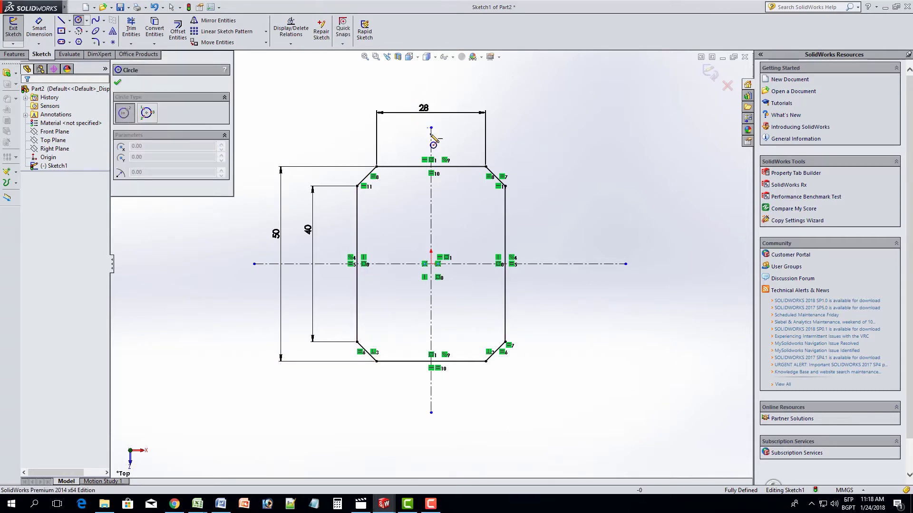
pyautogui.click(431, 166)
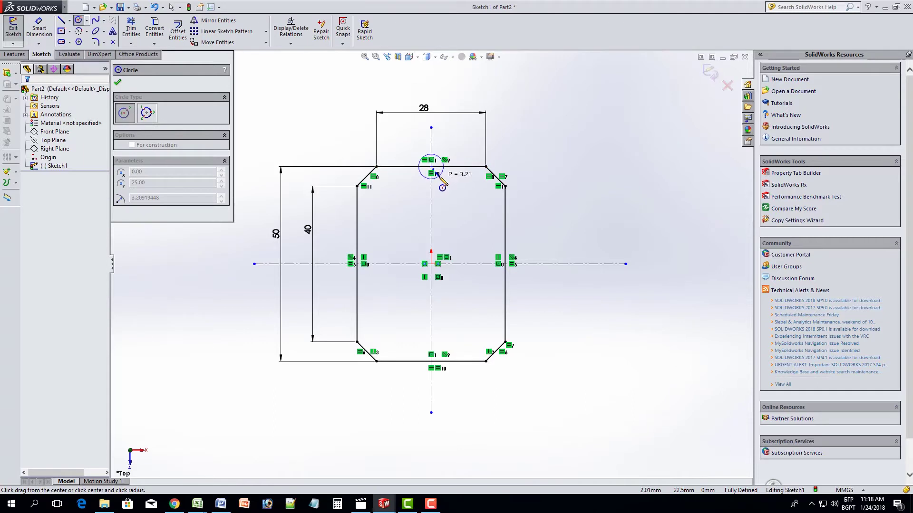
pyautogui.click(440, 176)
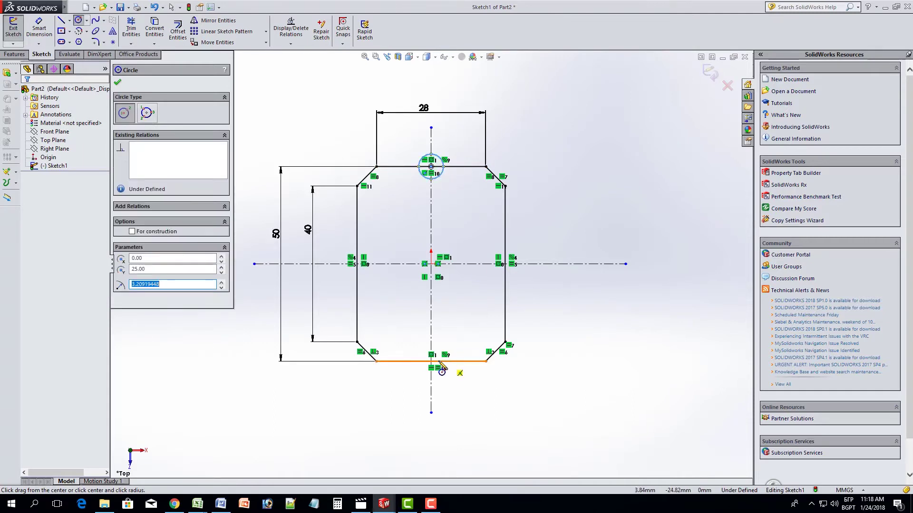
pyautogui.click(431, 361)
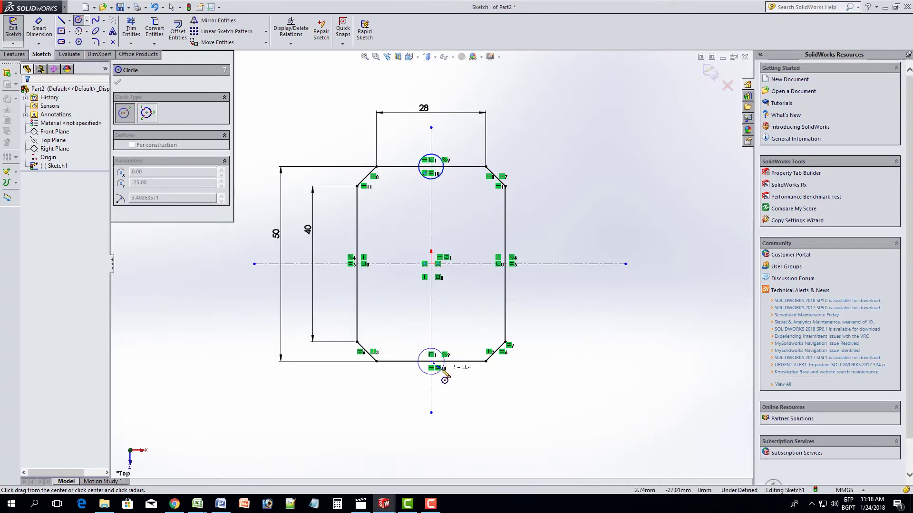
pyautogui.click(445, 380)
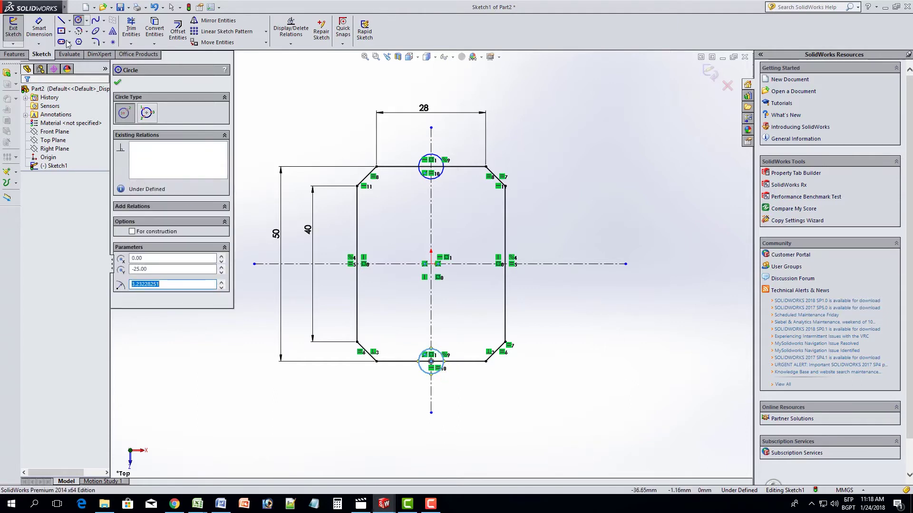
pyautogui.click(39, 27)
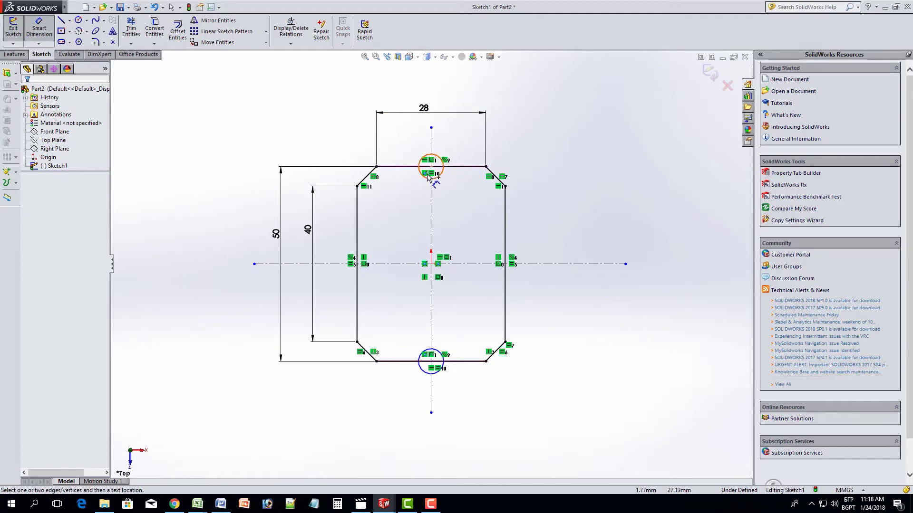
# Dimension the top circle to an 8 mm diameter
pyautogui.click(441, 160)
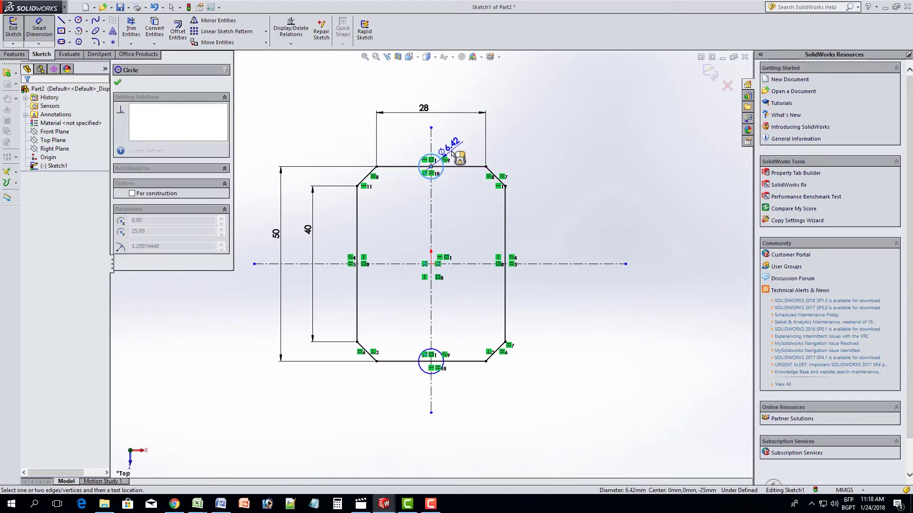
pyautogui.click(452, 154)
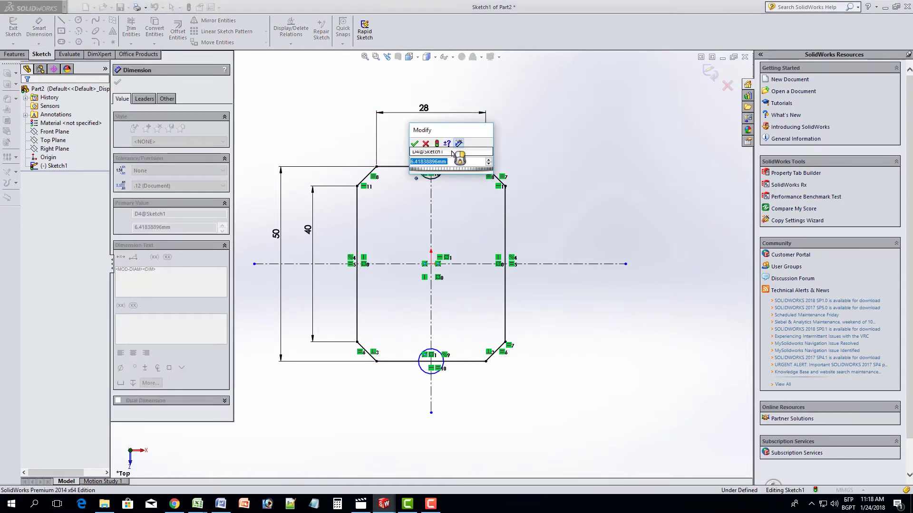
pyautogui.write('8')
pyautogui.press('Return')
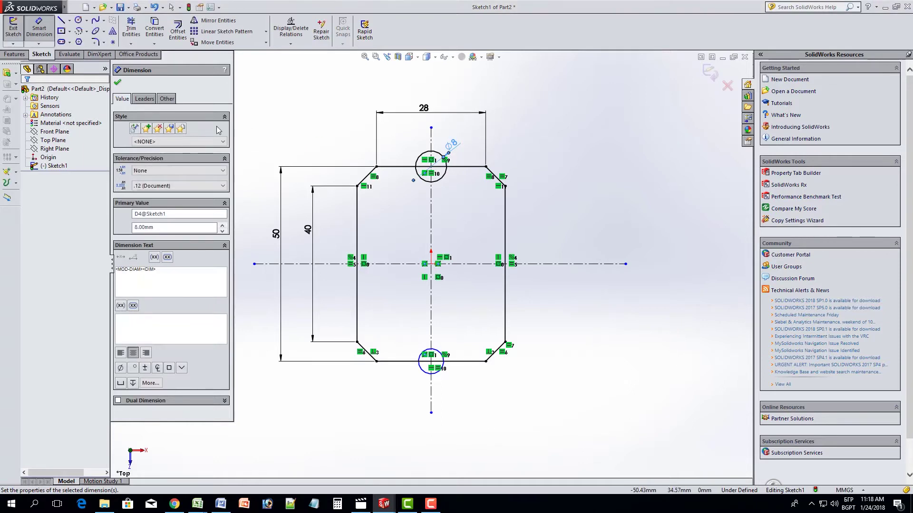
# Add an Equal relation between the top and bottom circles
pyautogui.rightClick(510, 139)
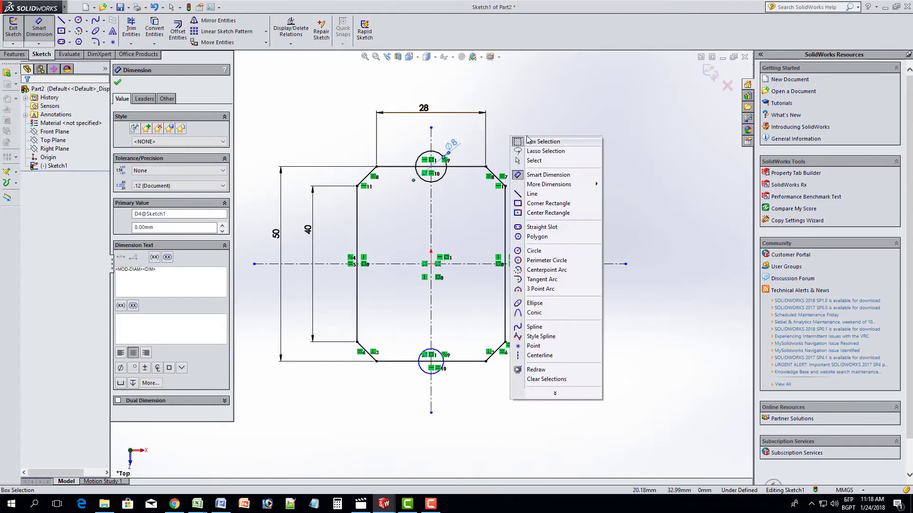
pyautogui.click(534, 161)
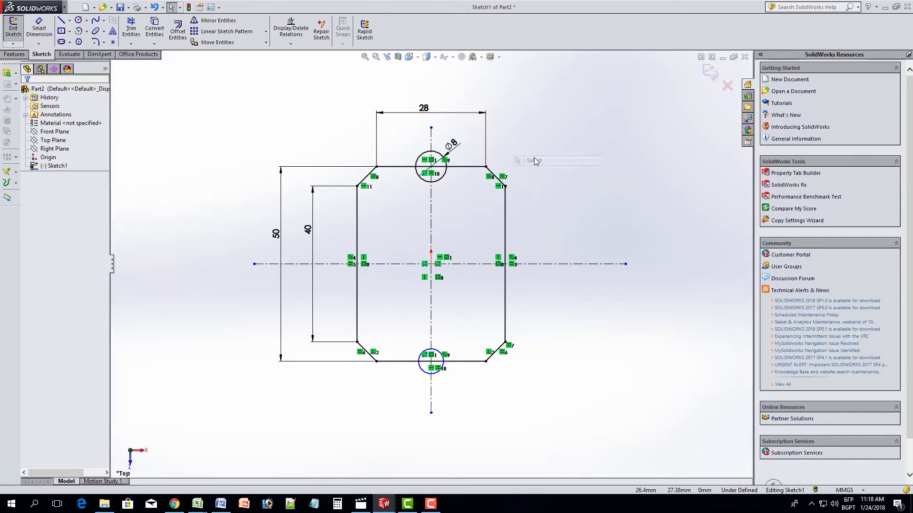
pyautogui.click(426, 153)
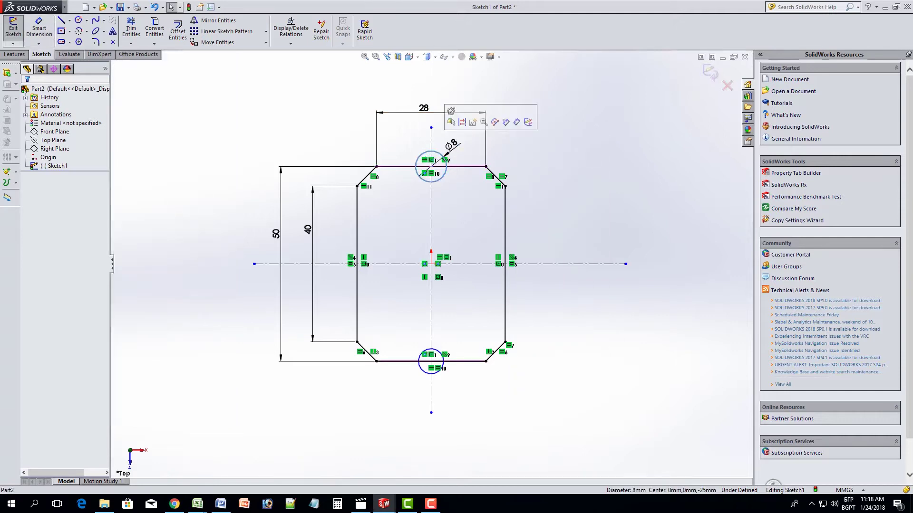
pyautogui.keyDown('ctrl'); pyautogui.click(428, 351); pyautogui.keyUp('ctrl')
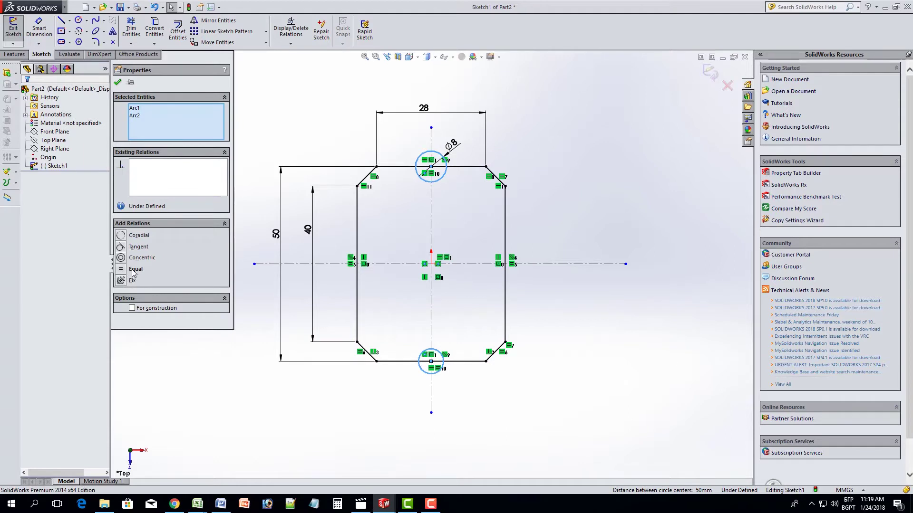
pyautogui.click(133, 270)
pyautogui.click(538, 142)
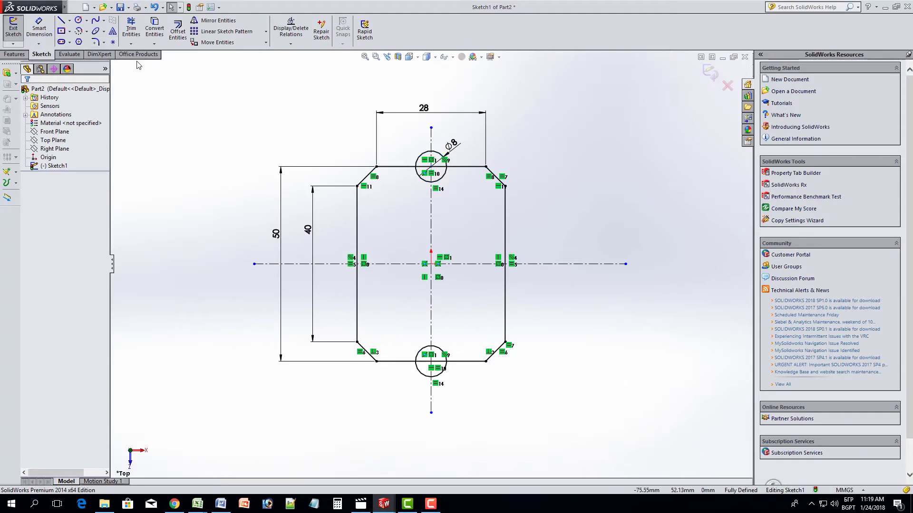
# Trim the top circle and top edge into a semicircular notch
pyautogui.click(131, 29)
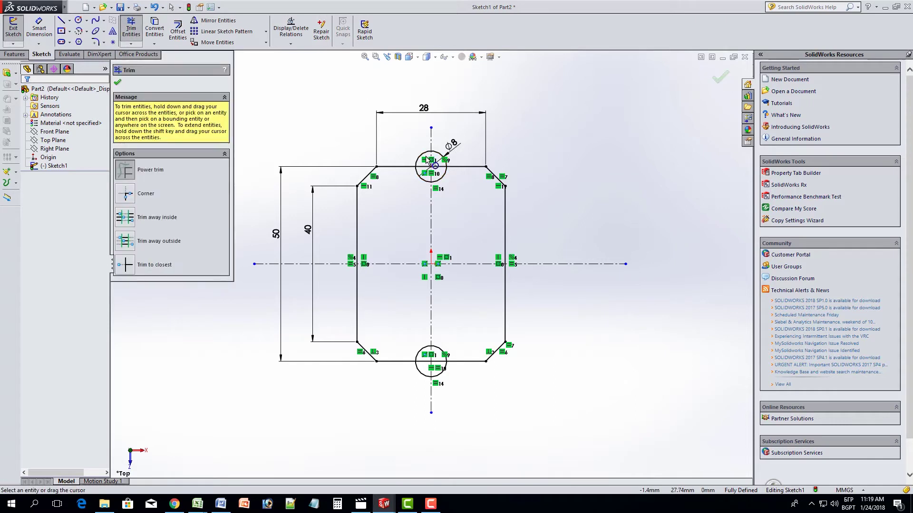
pyautogui.scroll(-1, 430, 163)
pyautogui.scroll(-2, 435, 190)
pyautogui.scroll(-1, 442, 219)
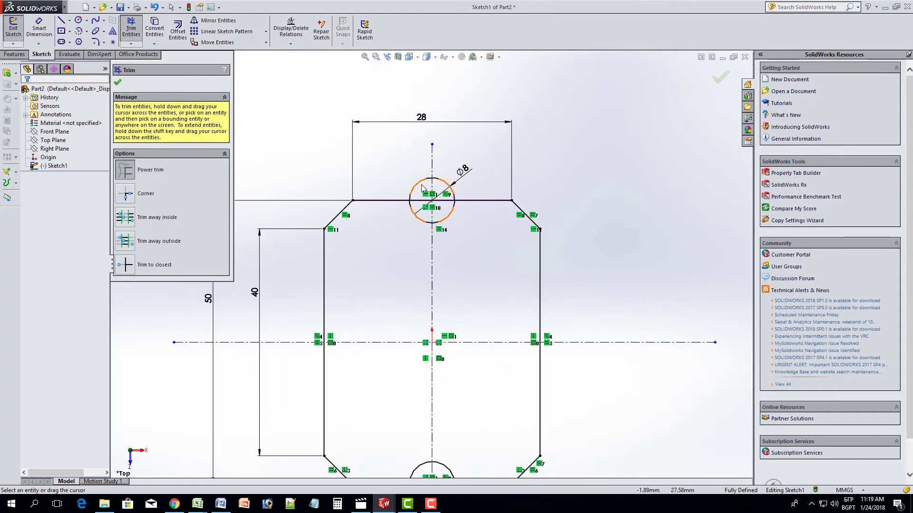
pyautogui.moveTo(434, 208)
pyautogui.mouseDown()
pyautogui.moveTo(425, 184)
pyautogui.moveTo(454, 182)
pyautogui.mouseUp()
pyautogui.click(442, 201)
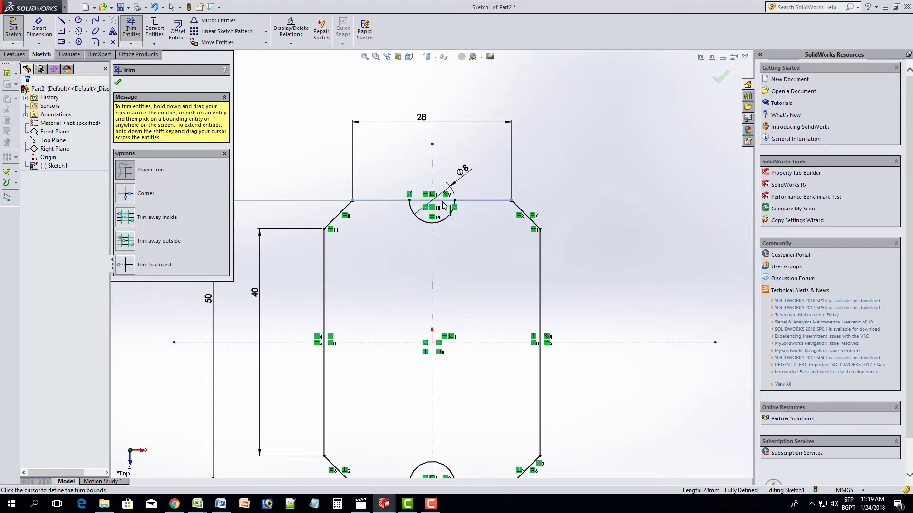
pyautogui.click(443, 203)
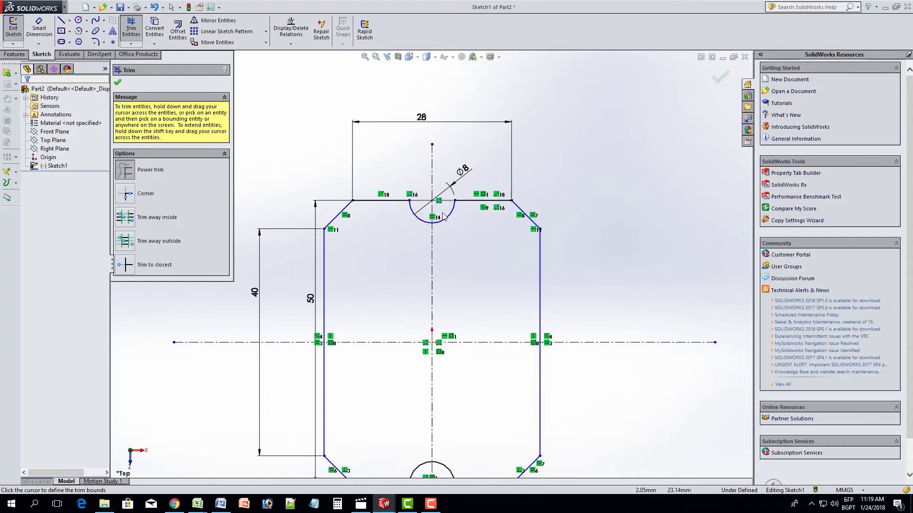
# Trim the bottom circle and bottom edge into a matching semicircular notch
pyautogui.scroll(-2, 439, 209)
pyautogui.scroll(-2, 439, 214)
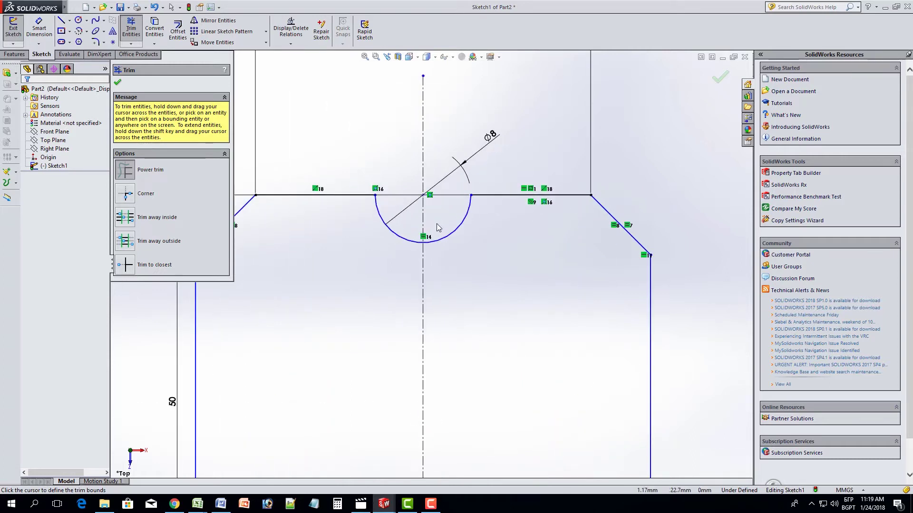
pyautogui.scroll(-3, 430, 233)
pyautogui.scroll(4, 435, 246)
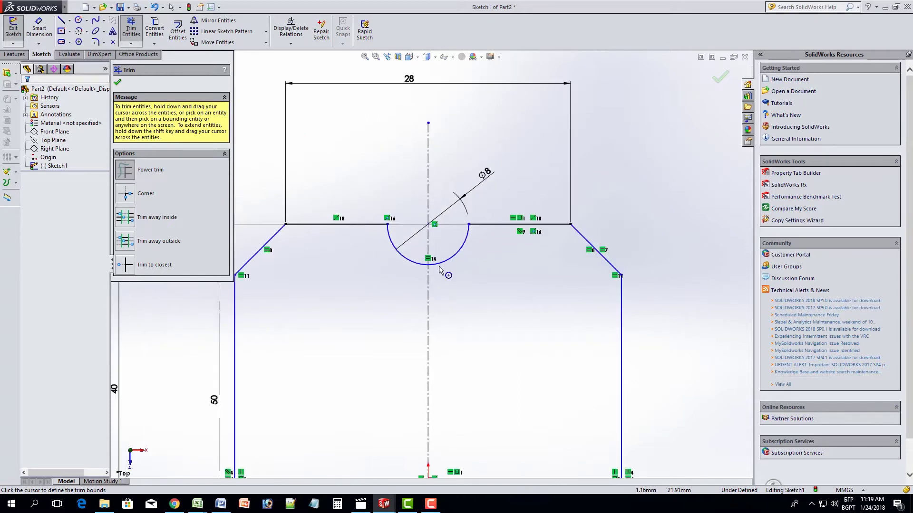
pyautogui.scroll(2, 451, 273)
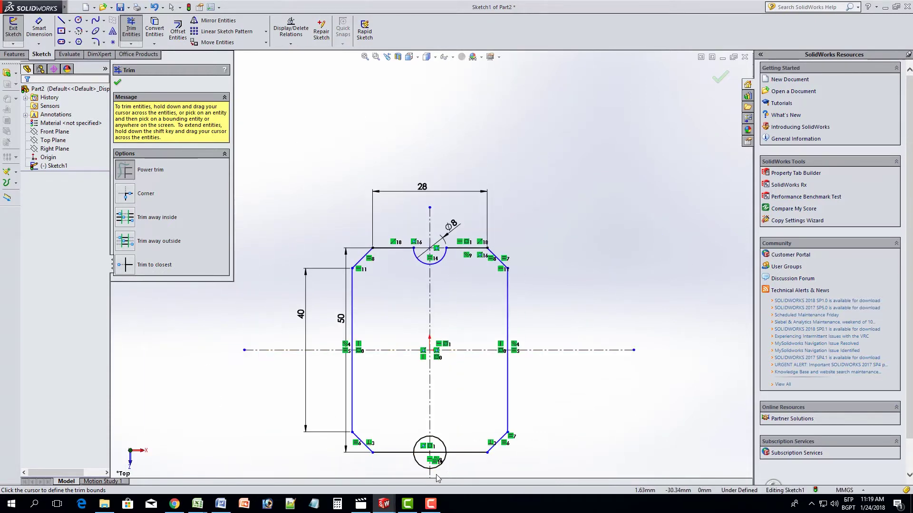
pyautogui.scroll(2, 435, 428)
pyautogui.scroll(-3, 434, 419)
pyautogui.scroll(-1, 434, 333)
pyautogui.scroll(-1, 419, 285)
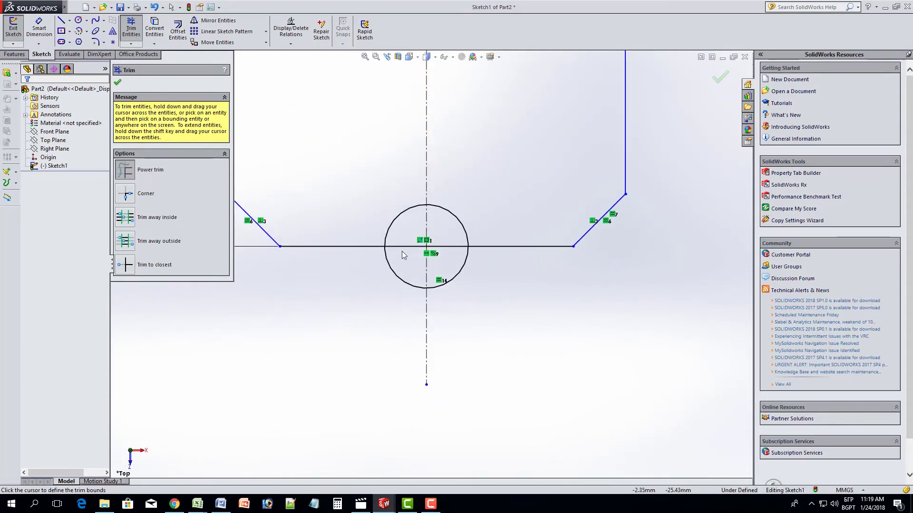
pyautogui.click(402, 247)
pyautogui.click(449, 248)
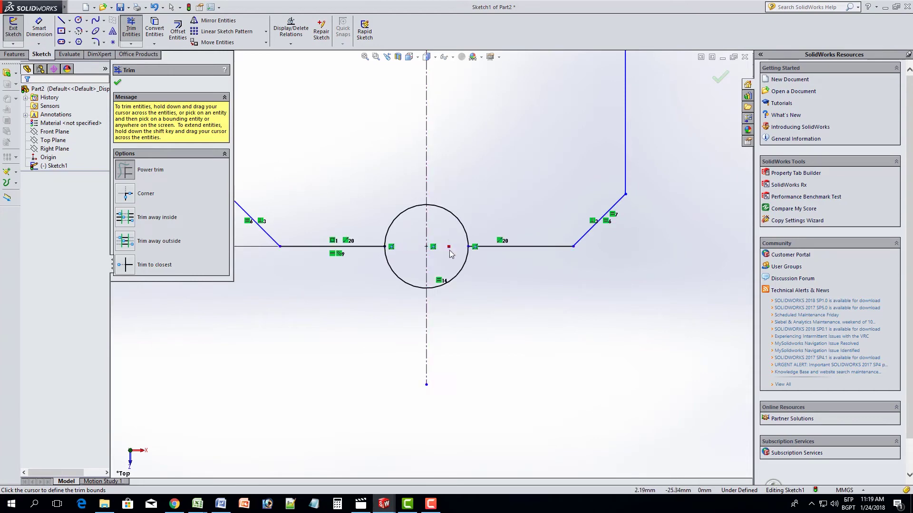
pyautogui.click(407, 285)
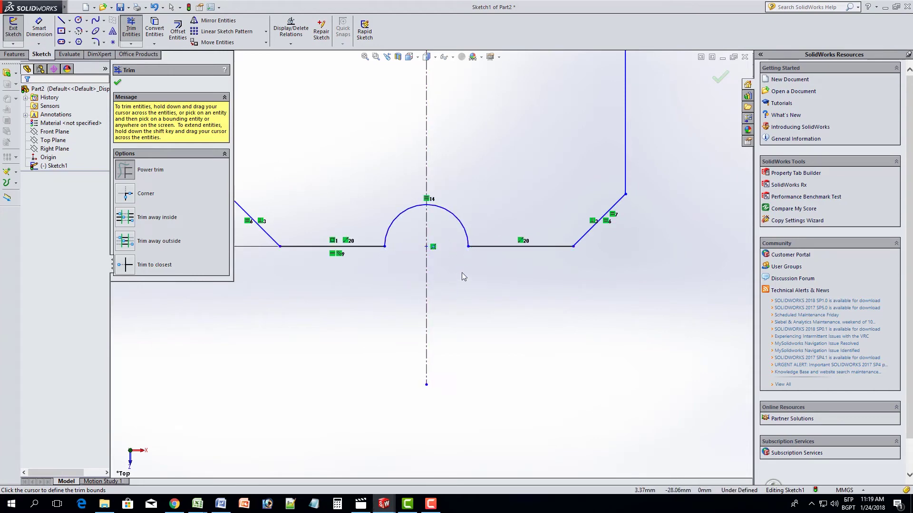
pyautogui.click(117, 85)
pyautogui.scroll(2, 377, 95)
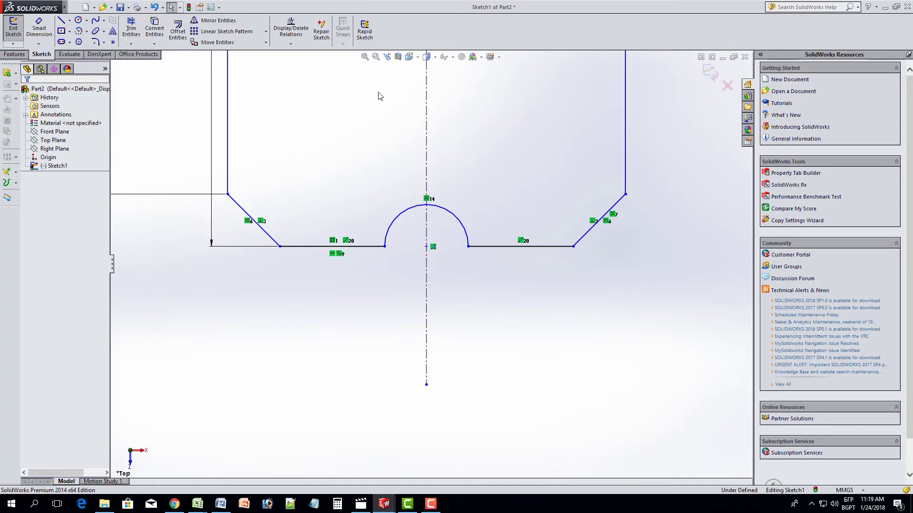
pyautogui.scroll(-1, 515, 175)
pyautogui.scroll(-5, 532, 201)
pyautogui.scroll(5, 512, 218)
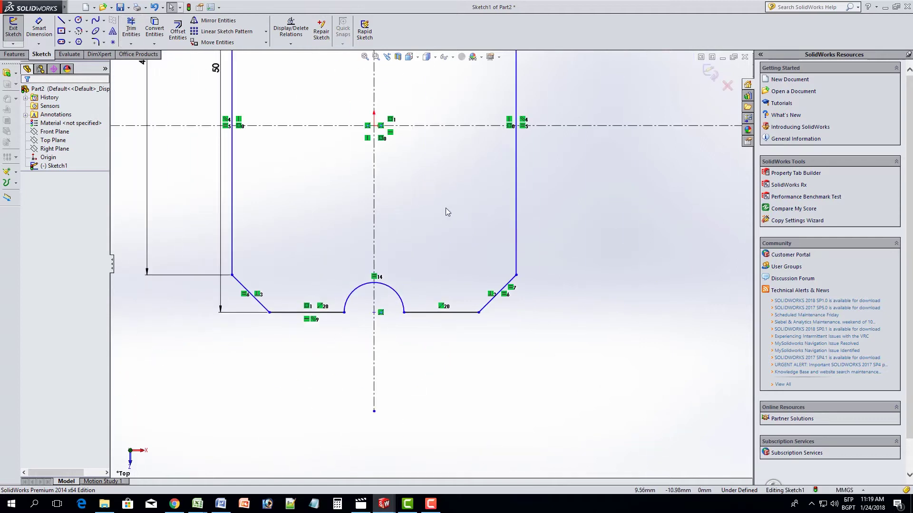
# Save the part as a new file named SolidWorks_9, changed from the SolidWorks_8 name
pyautogui.press('z')
pyautogui.press('z')
pyautogui.press('z')
pyautogui.scroll(-1, 394, 111)
pyautogui.click(110, 7)
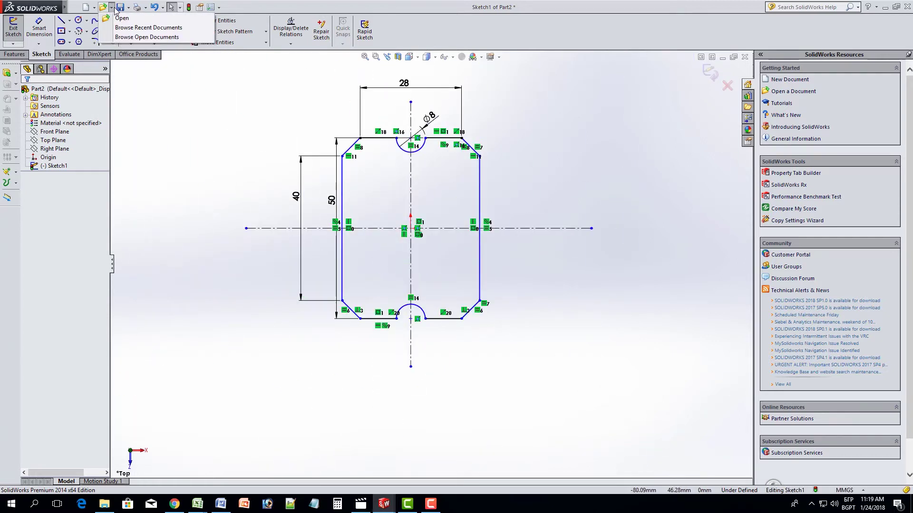
pyautogui.click(128, 7)
pyautogui.click(132, 28)
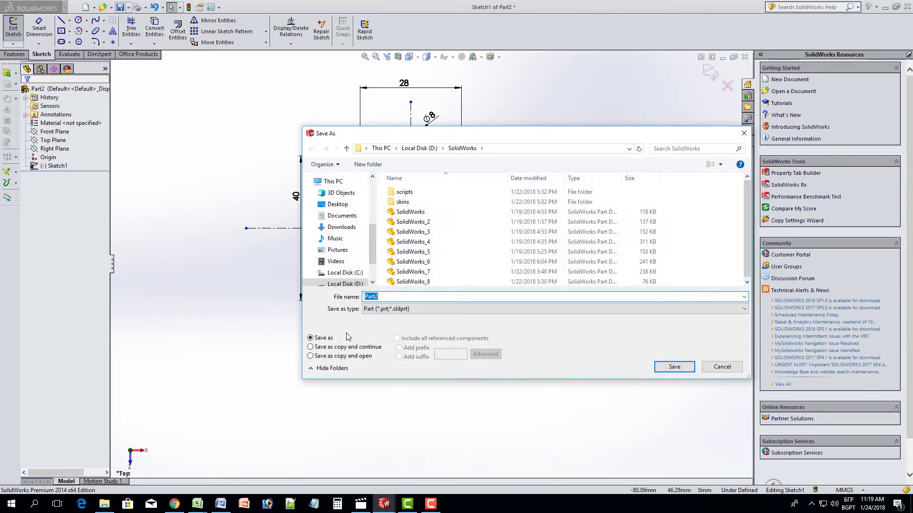
pyautogui.click(413, 282)
pyautogui.click(429, 297)
pyautogui.press('BackSpace')
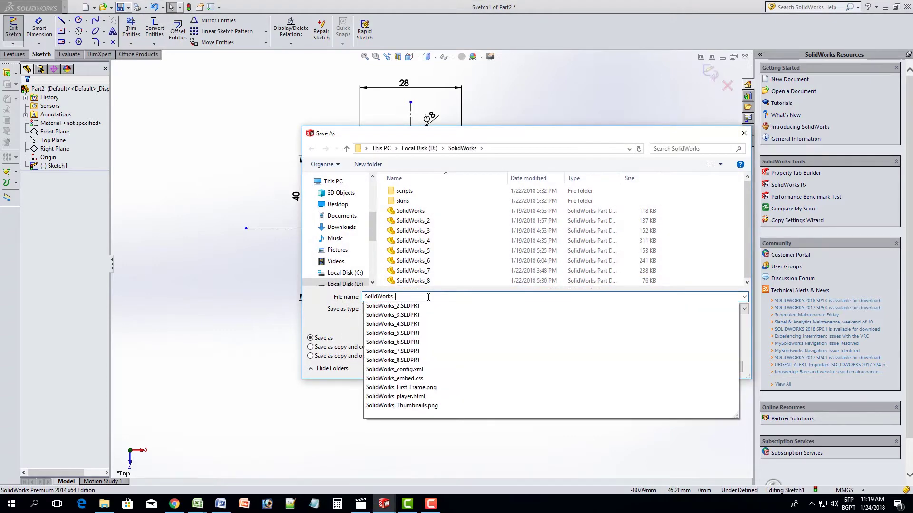
pyautogui.write('9')
pyautogui.press('Return')
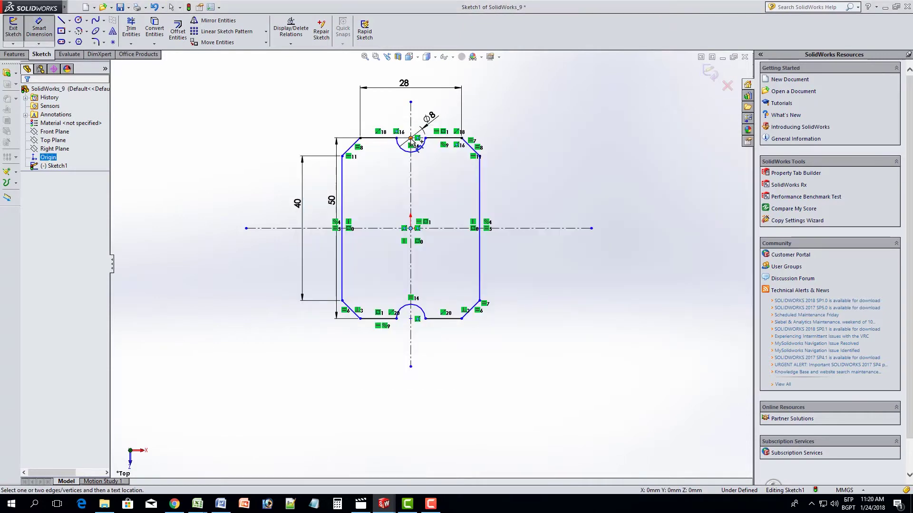
# Add 25 mm (arc centre) and 20 mm (right edge) dimensions to the centreline, then save
pyautogui.click(410, 138)
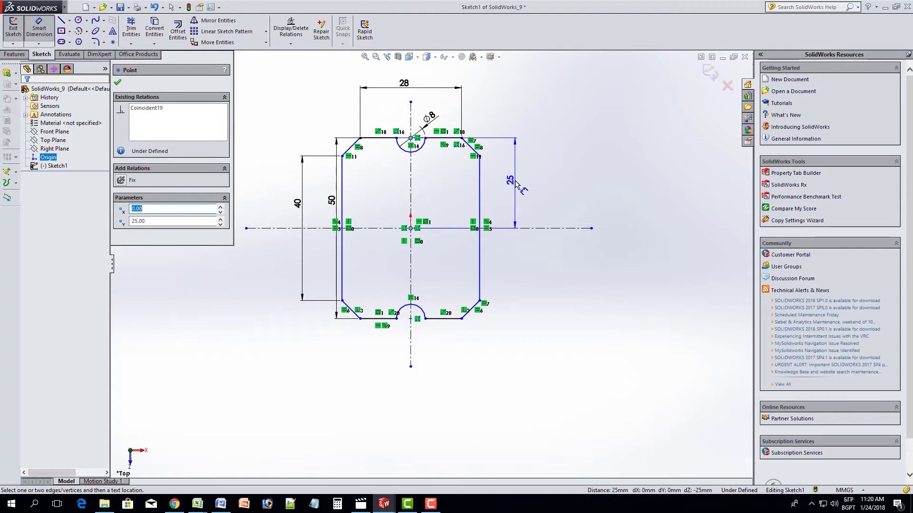
pyautogui.click(518, 183)
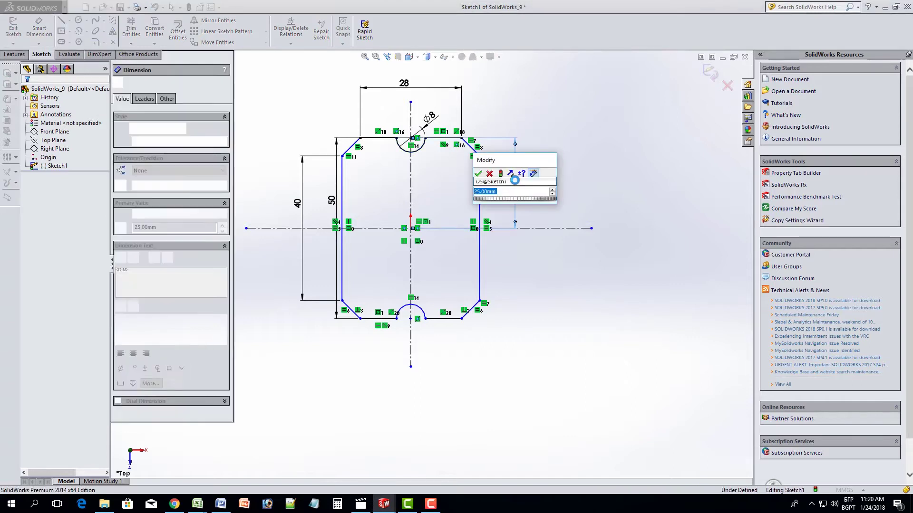
pyautogui.click(478, 174)
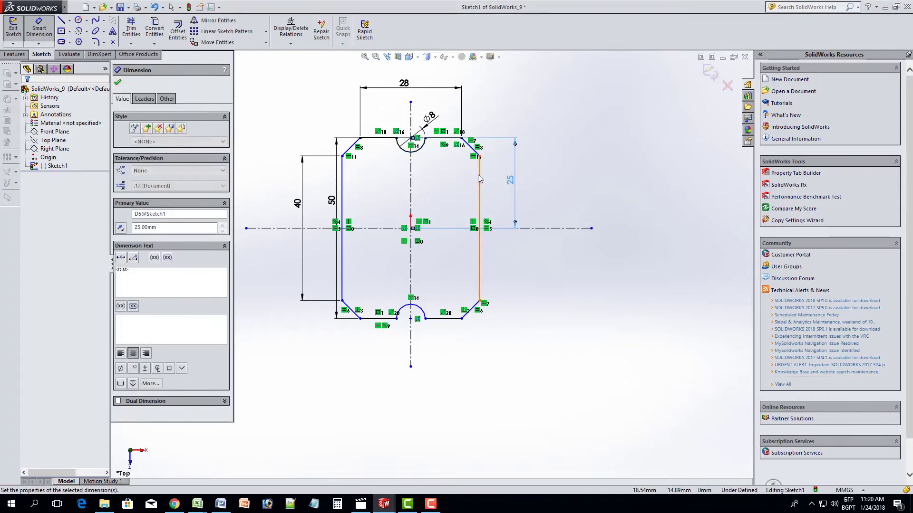
pyautogui.click(507, 291)
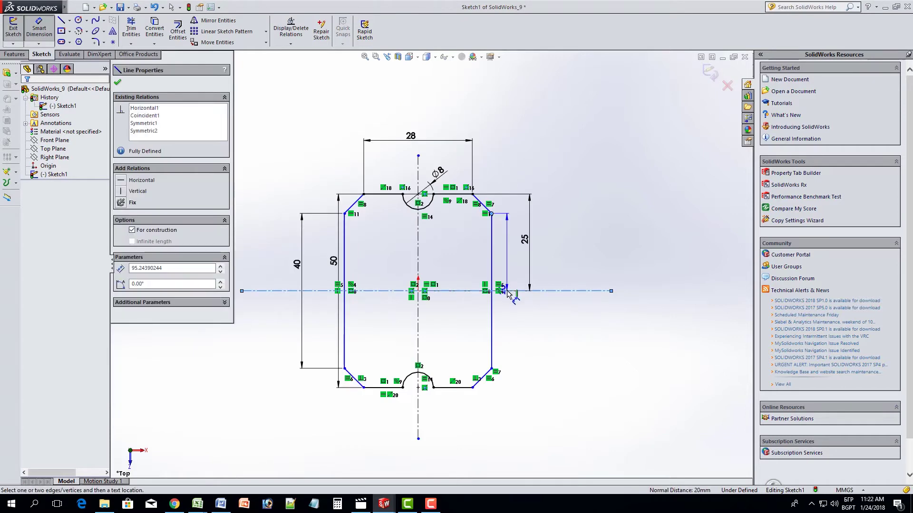
pyautogui.click(514, 254)
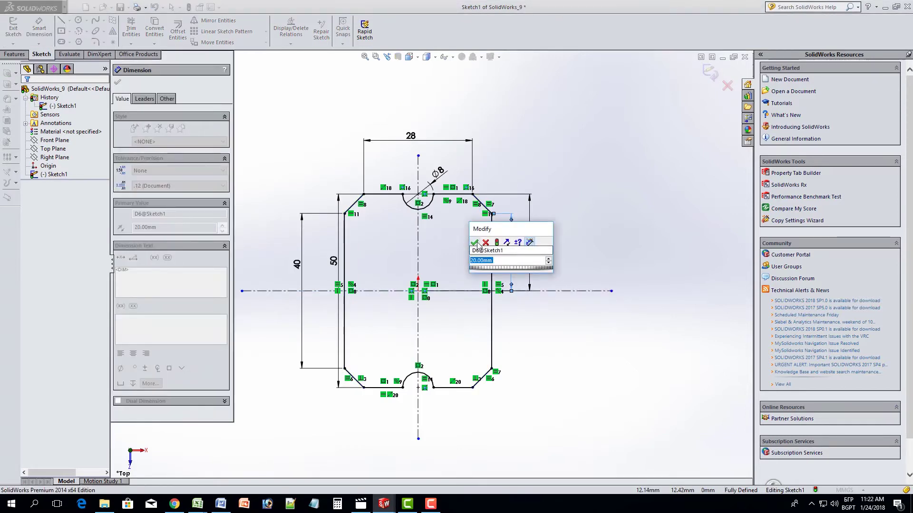
pyautogui.click(474, 242)
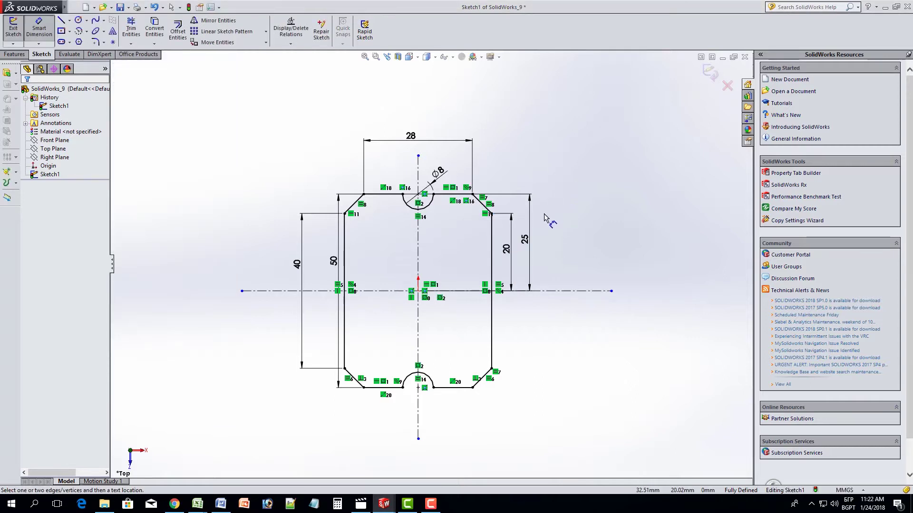
pyautogui.click(122, 8)
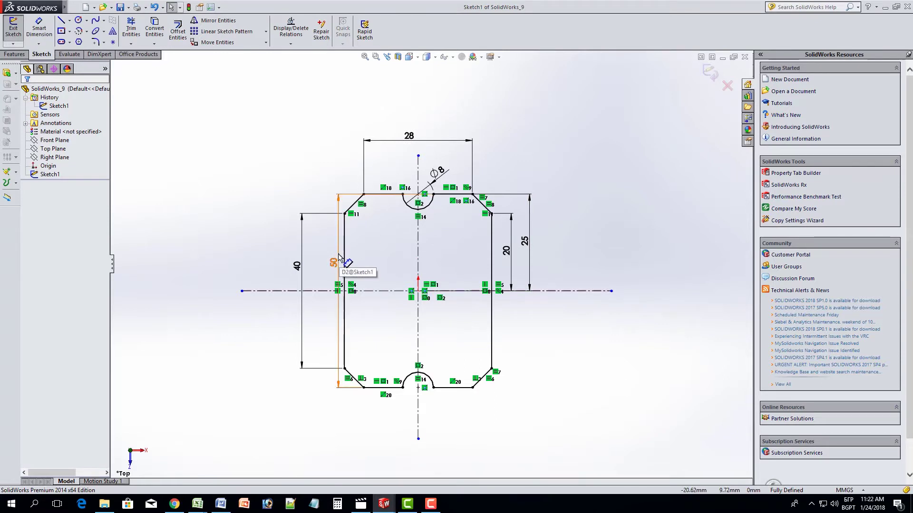
# Extrude Sketch1 as a Blind 8 mm boss, creating Boss-Extrude1
pyautogui.click(15, 54)
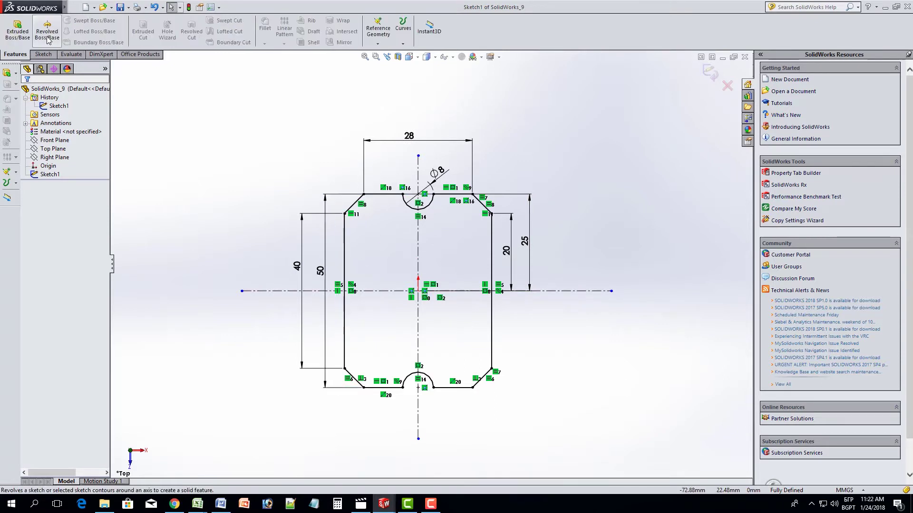
pyautogui.click(18, 32)
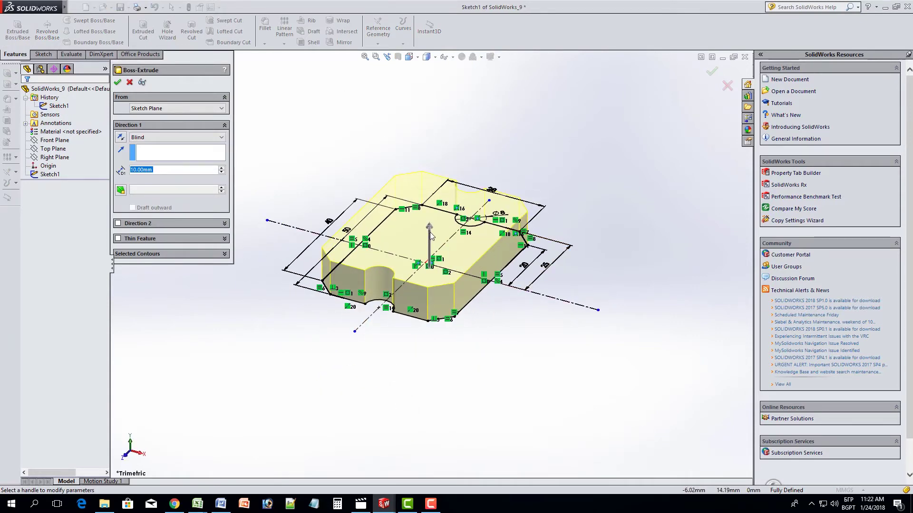
pyautogui.click(136, 170)
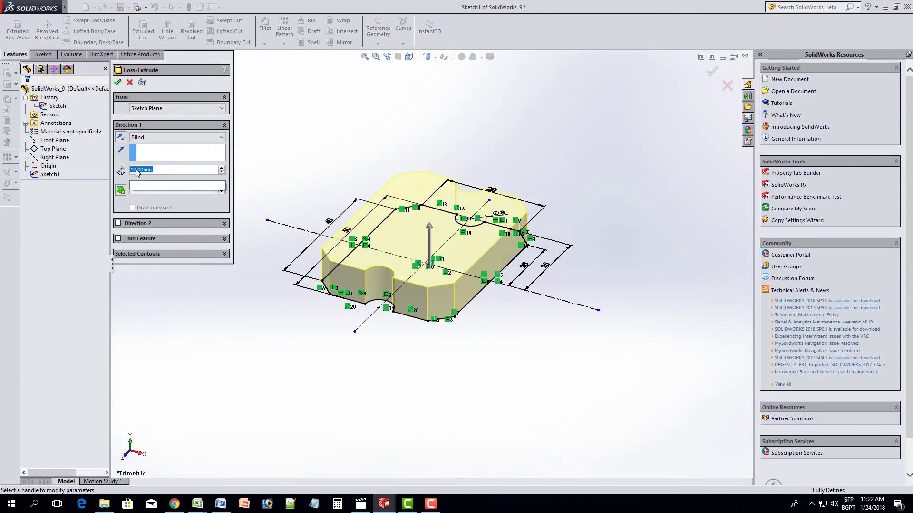
pyautogui.write('8')
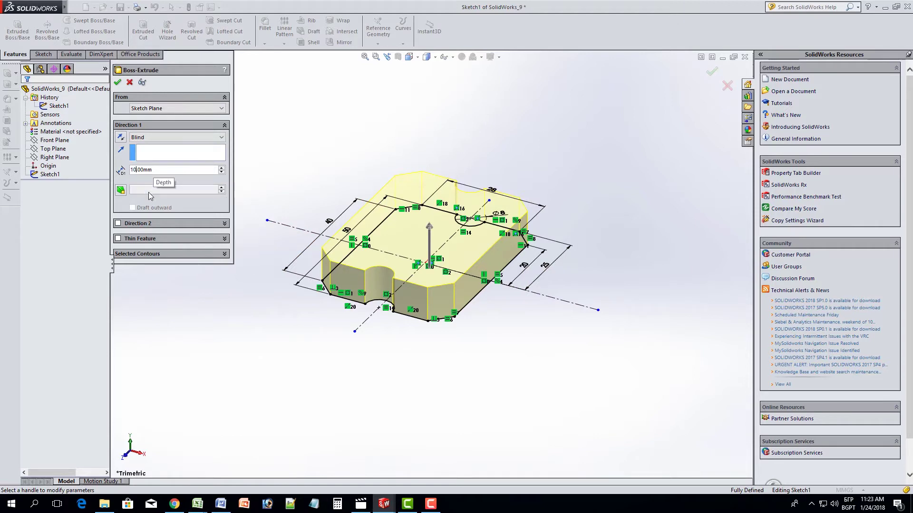
pyautogui.press('Left')
pyautogui.press('BackSpace')
pyautogui.press('BackSpace')
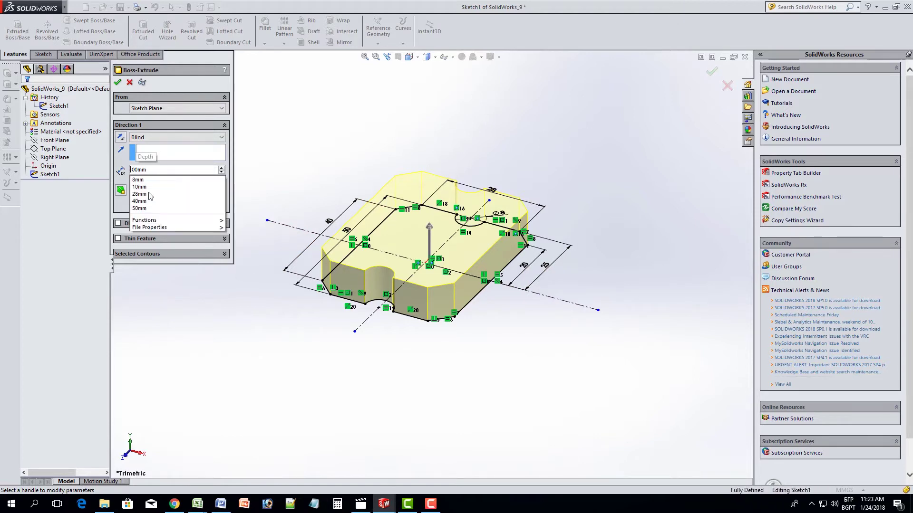
pyautogui.write('8')
pyautogui.press('Return')
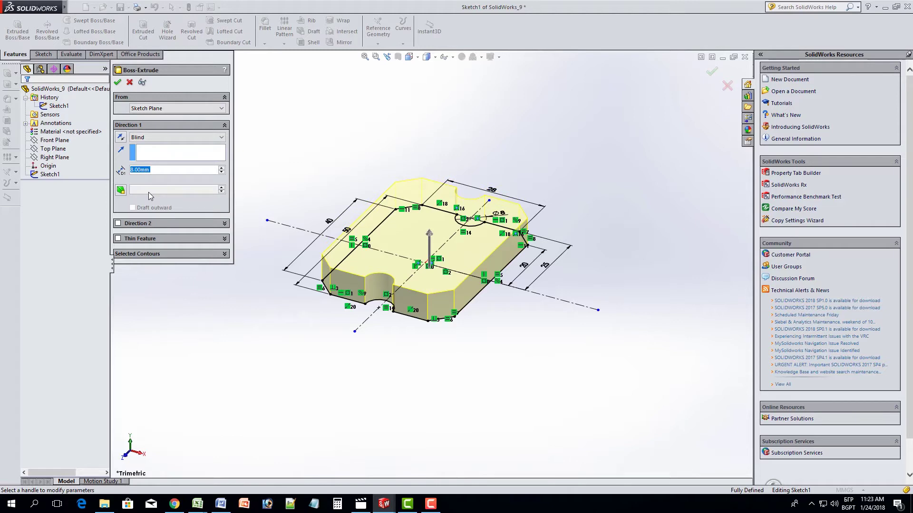
pyautogui.click(116, 84)
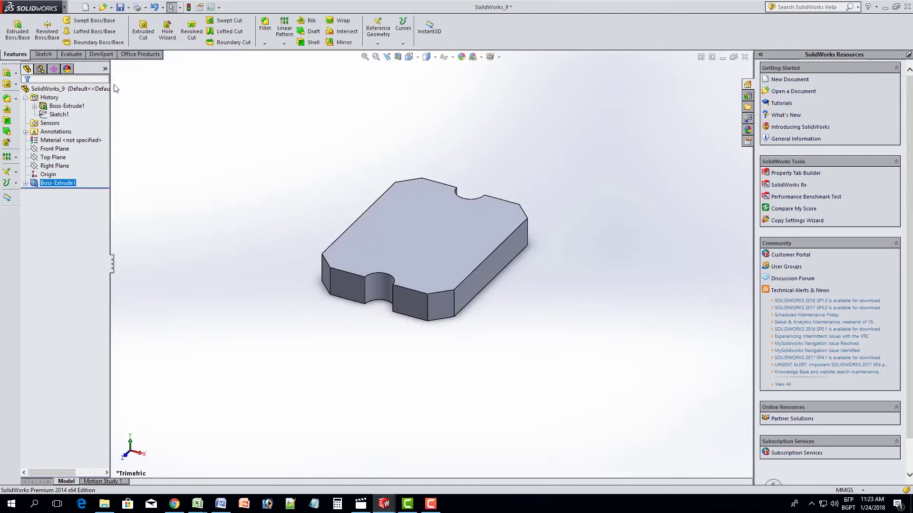
pyautogui.moveTo(377, 236); pyautogui.dragTo(493, 273, button='middle')
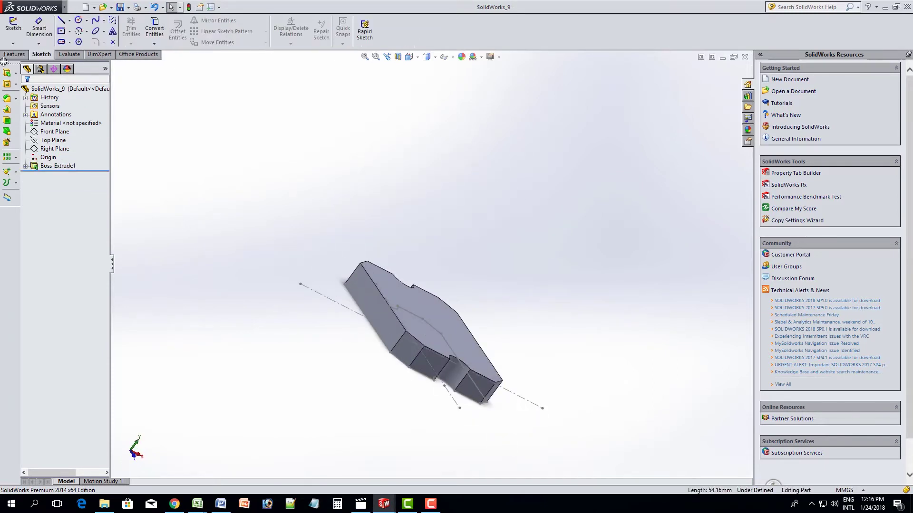
pyautogui.click(14, 54)
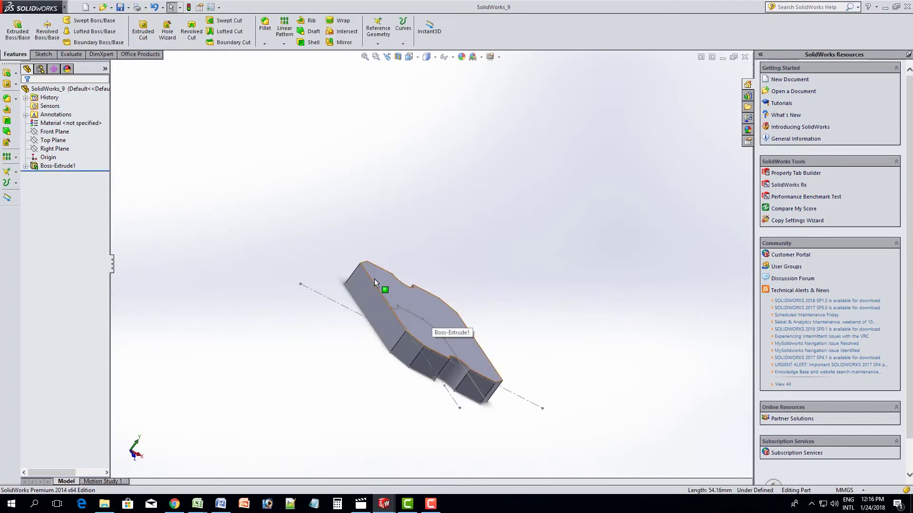
pyautogui.moveTo(375, 279)
pyautogui.mouseDown(button='middle')
pyautogui.moveTo(320, 338)
pyautogui.moveTo(340, 383)
pyautogui.moveTo(370, 374)
pyautogui.mouseUp(button='middle')
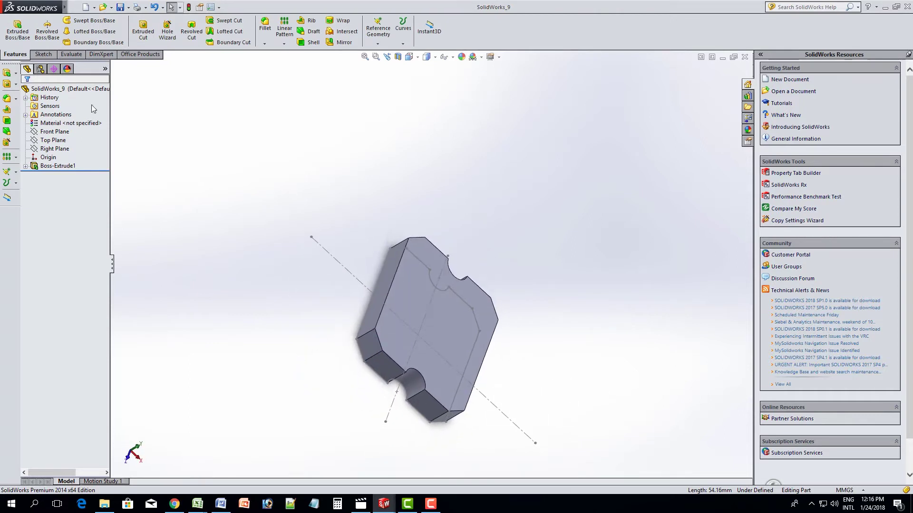
pyautogui.click(44, 54)
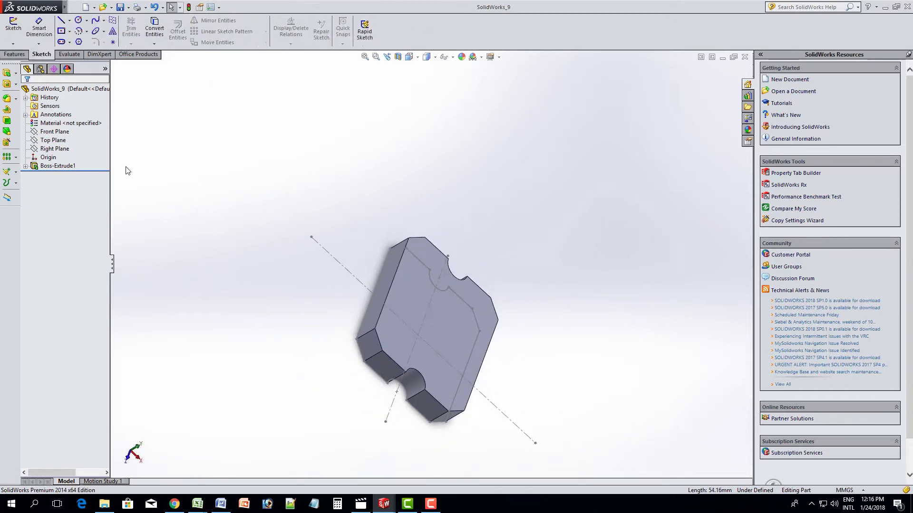
# Start a sketch on the Front Plane, viewed normal, with a vertical centerline up from the origin
pyautogui.click(54, 133)
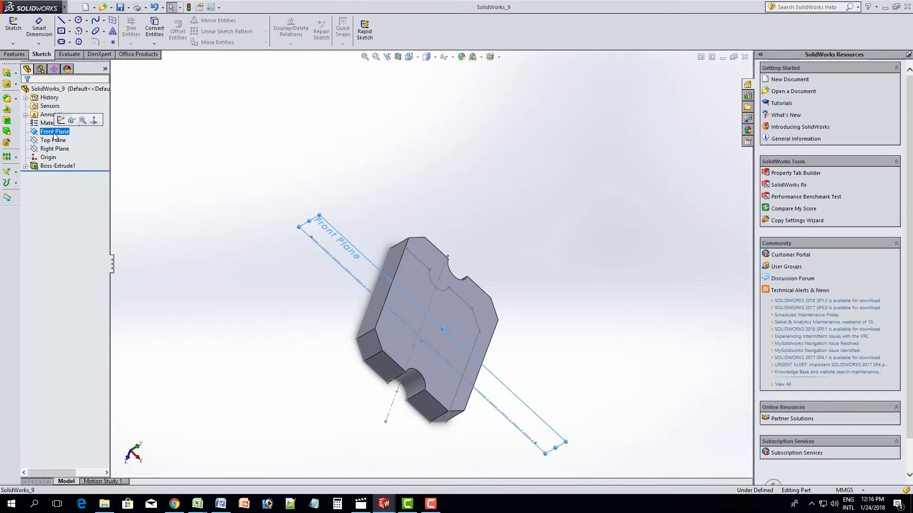
pyautogui.click(95, 120)
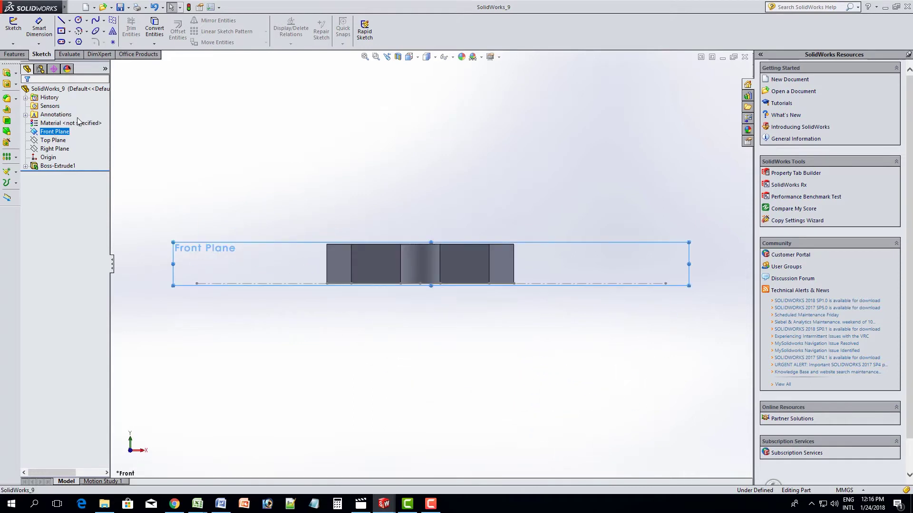
pyautogui.click(61, 21)
pyautogui.click(70, 20)
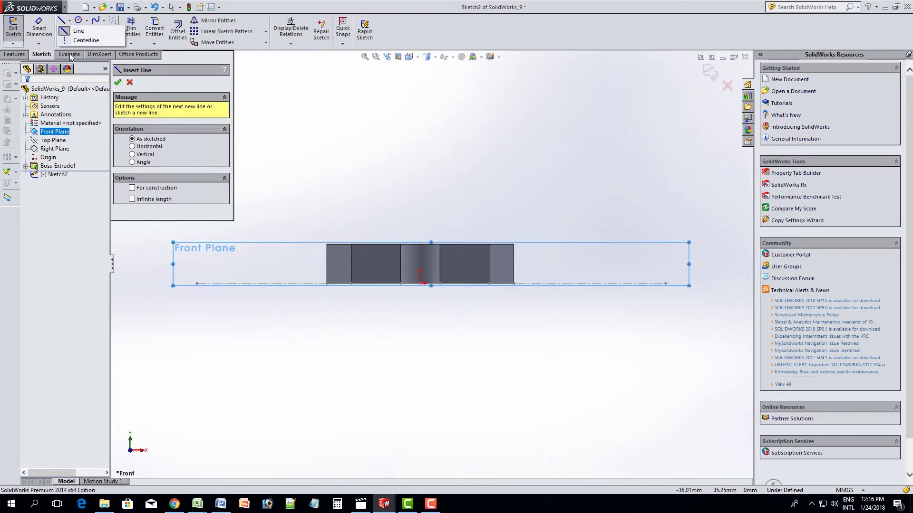
pyautogui.click(86, 41)
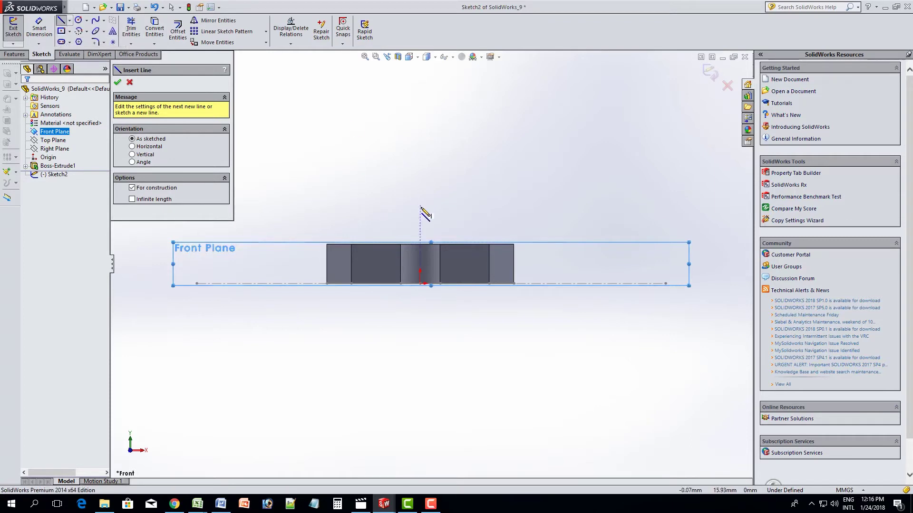
pyautogui.click(421, 284)
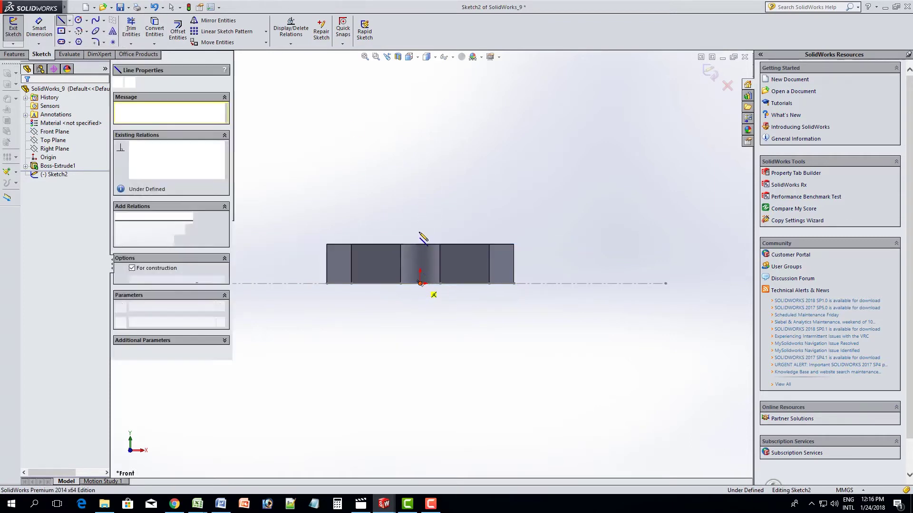
pyautogui.click(420, 88)
pyautogui.rightClick(420, 88)
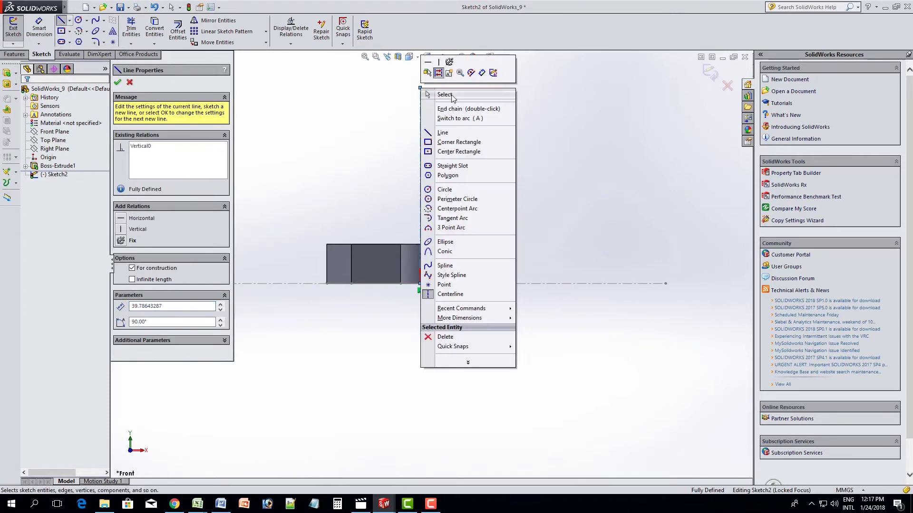
pyautogui.click(438, 95)
# Draw a closed rectangle straddling the centerline, standing on the plate's top
pyautogui.press('l')
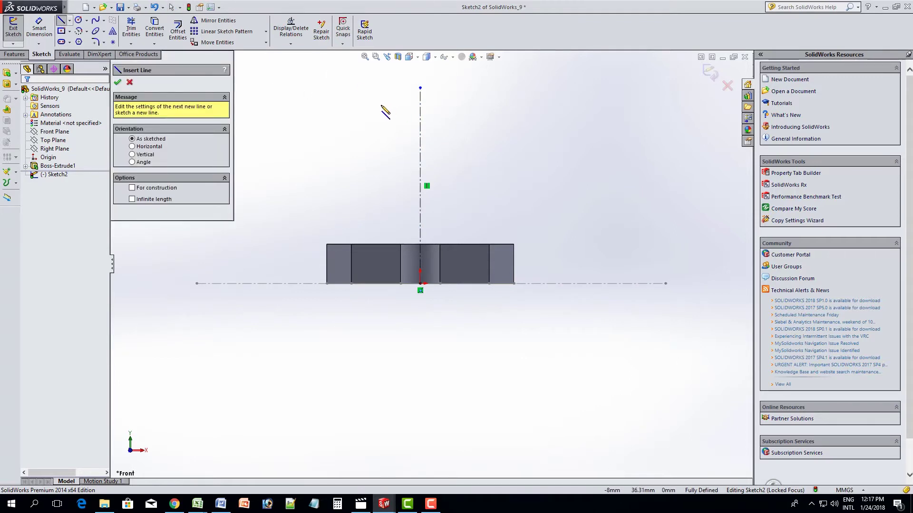
pyautogui.click(381, 104)
pyautogui.click(454, 105)
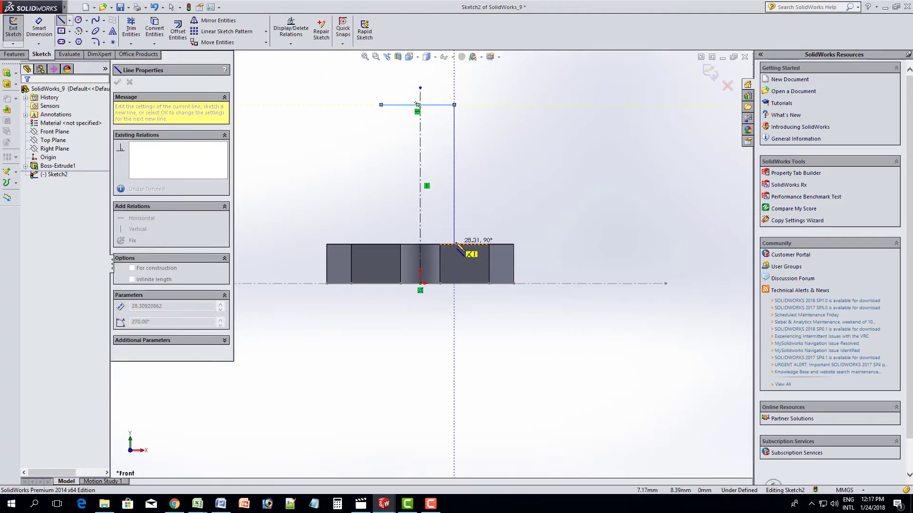
pyautogui.click(454, 244)
pyautogui.click(381, 244)
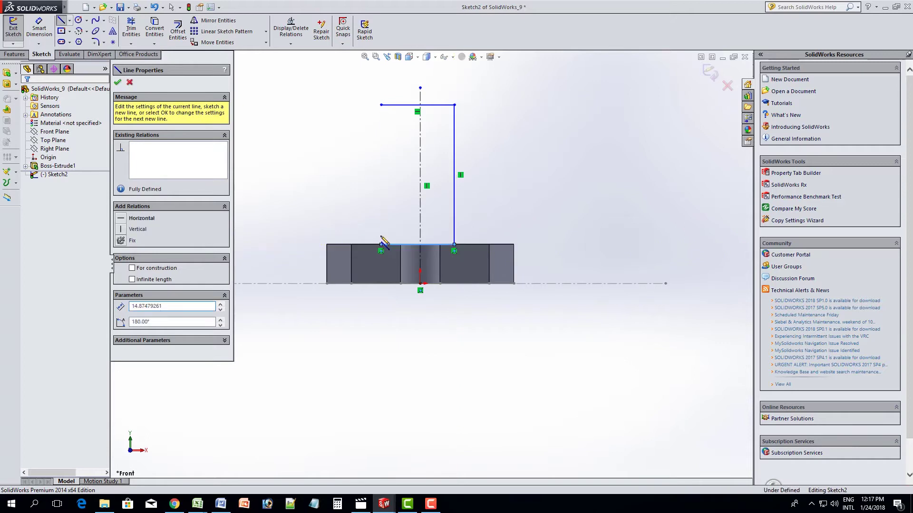
pyautogui.click(381, 105)
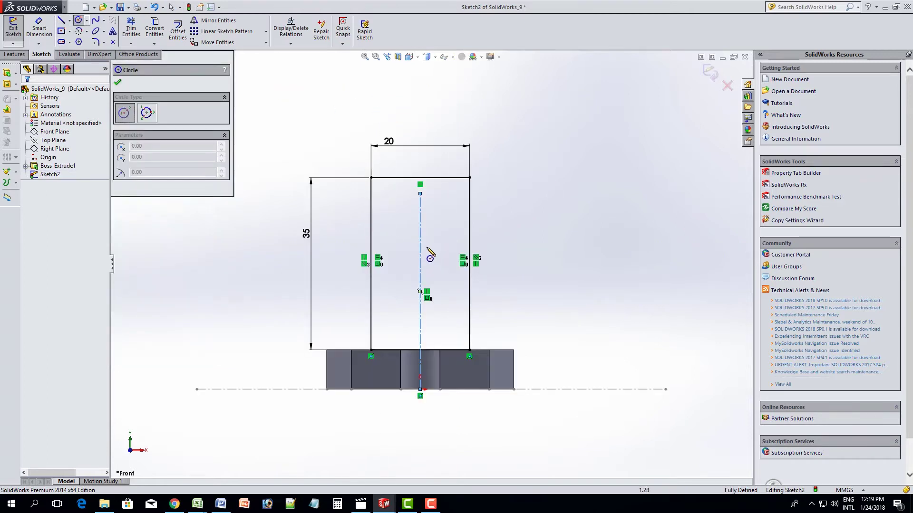
# Draw a circle centred on the centerline and dimension its diameter to 20 mm
pyautogui.click(420, 238)
pyautogui.click(438, 264)
pyautogui.rightClick(443, 222)
pyautogui.press('Escape')
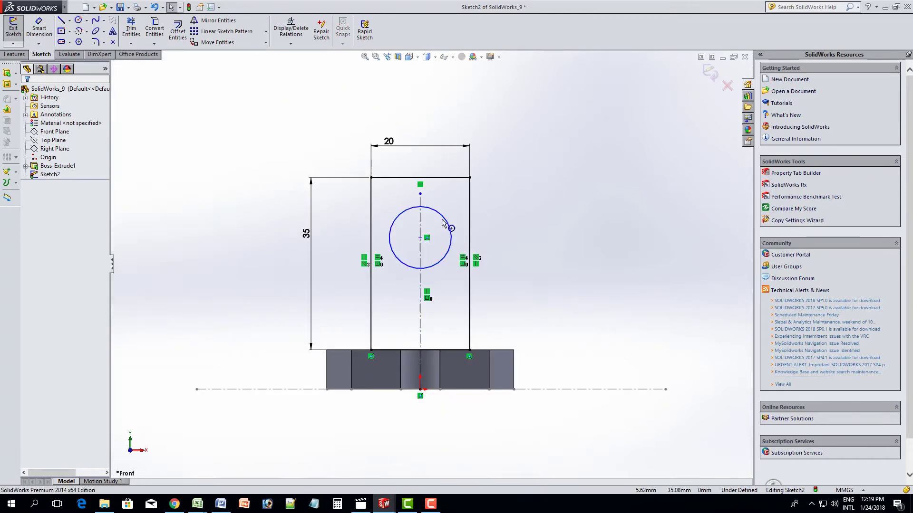
pyautogui.click(39, 27)
pyautogui.click(402, 257)
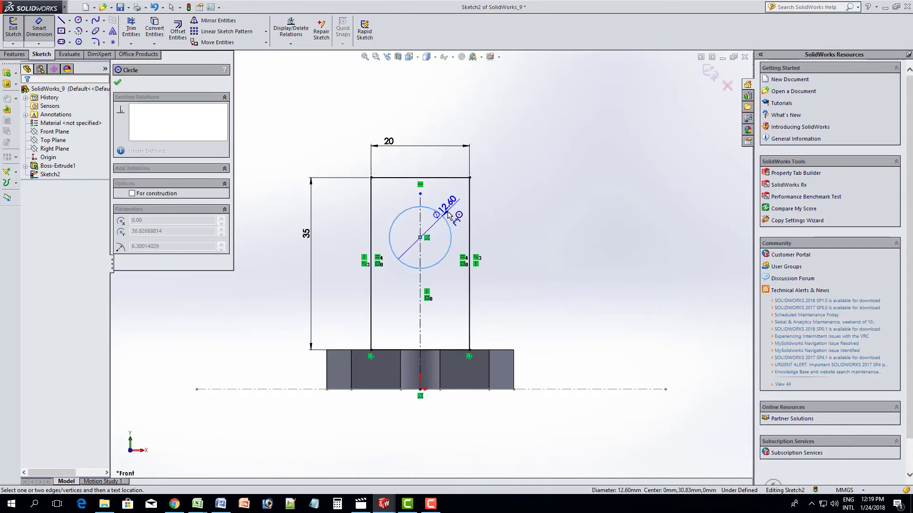
pyautogui.click(450, 215)
pyautogui.write('20')
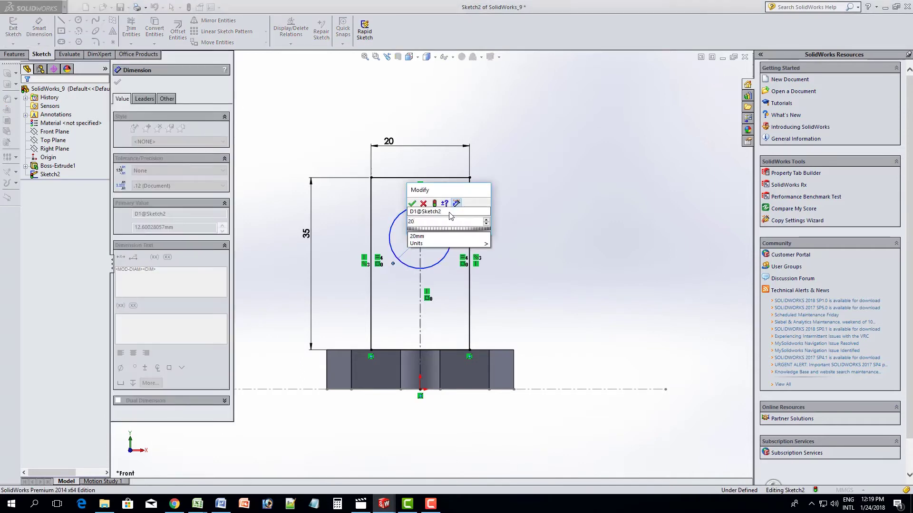
pyautogui.press('Return')
# Make the circle tangent to the rectangle's top edge
pyautogui.rightClick(505, 167)
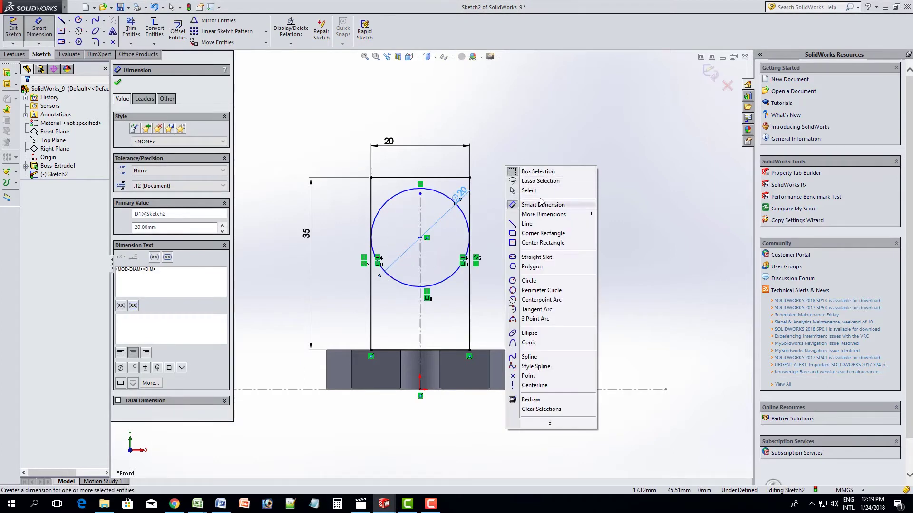
pyautogui.click(530, 191)
pyautogui.click(436, 191)
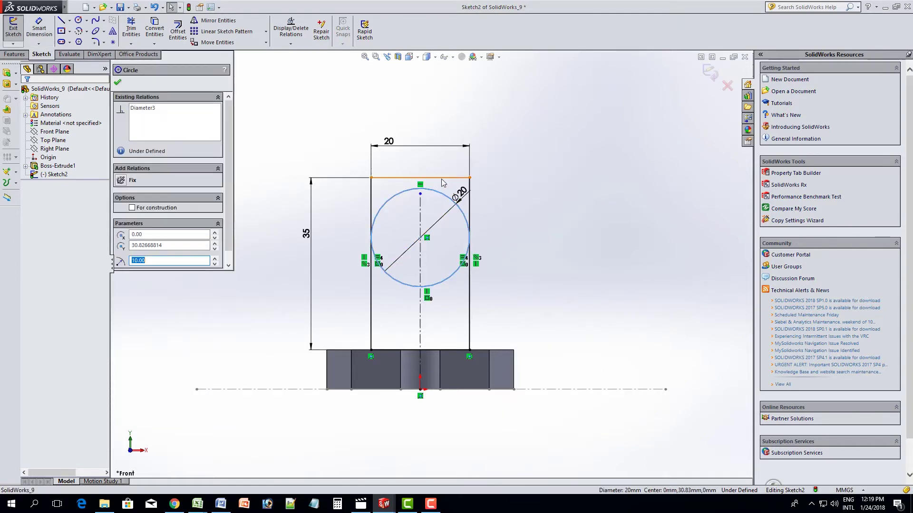
pyautogui.click(136, 236)
pyautogui.click(528, 182)
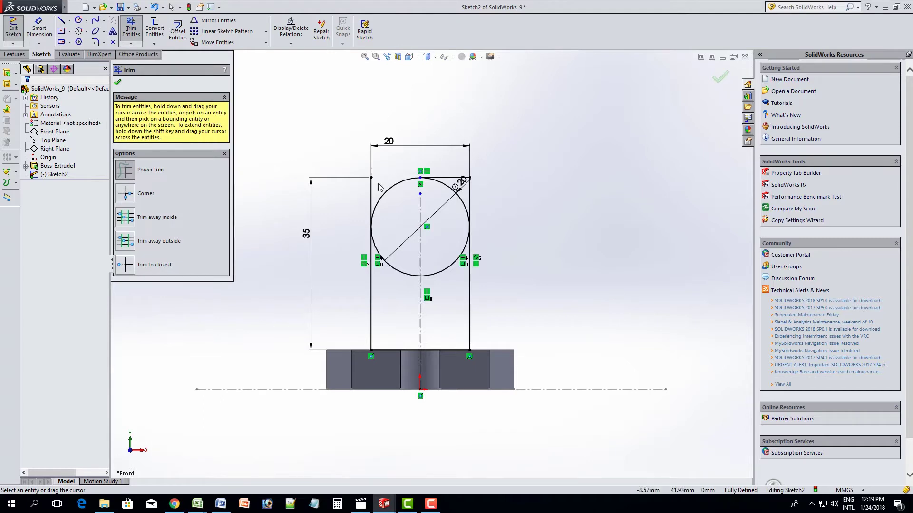
# Power-trim away the rectangle's top edge and the circle's lower half, leaving a round-topped arch
pyautogui.moveTo(385, 177); pyautogui.dragTo(385, 184)
pyautogui.moveTo(466, 197)
pyautogui.mouseDown()
pyautogui.moveTo(460, 280)
pyautogui.moveTo(415, 270)
pyautogui.mouseUp()
pyautogui.rightClick(531, 212)
pyautogui.click(544, 216)
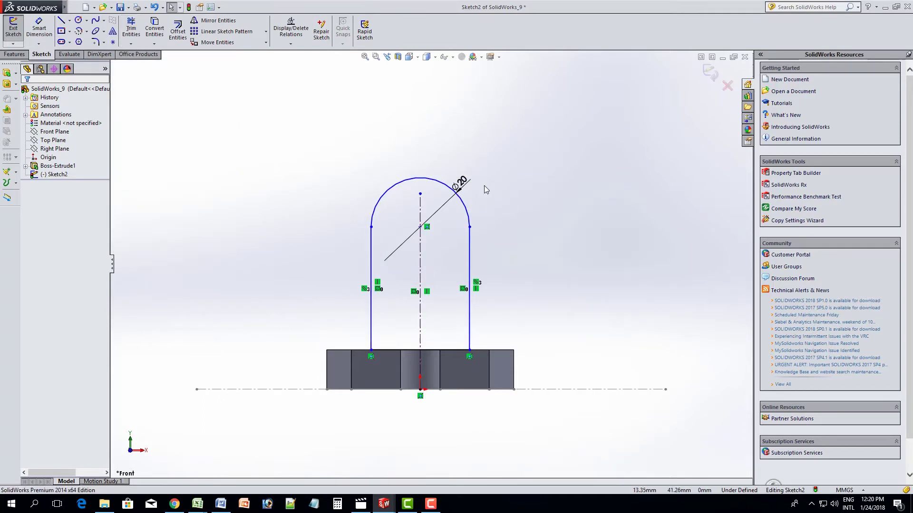
# Move the ⌀20 dimension further out from the arch
pyautogui.click(468, 182)
pyautogui.click(39, 29)
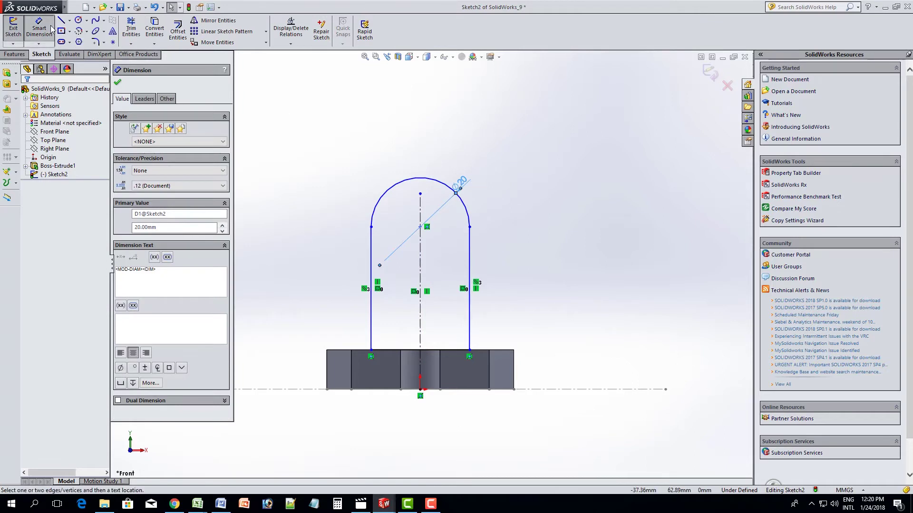
pyautogui.moveTo(463, 184); pyautogui.dragTo(489, 163)
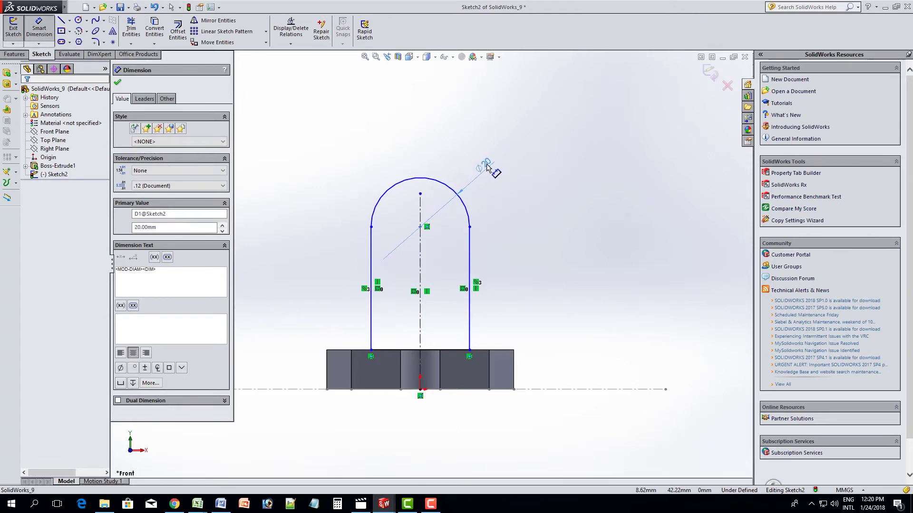
pyautogui.rightClick(530, 212)
pyautogui.click(554, 237)
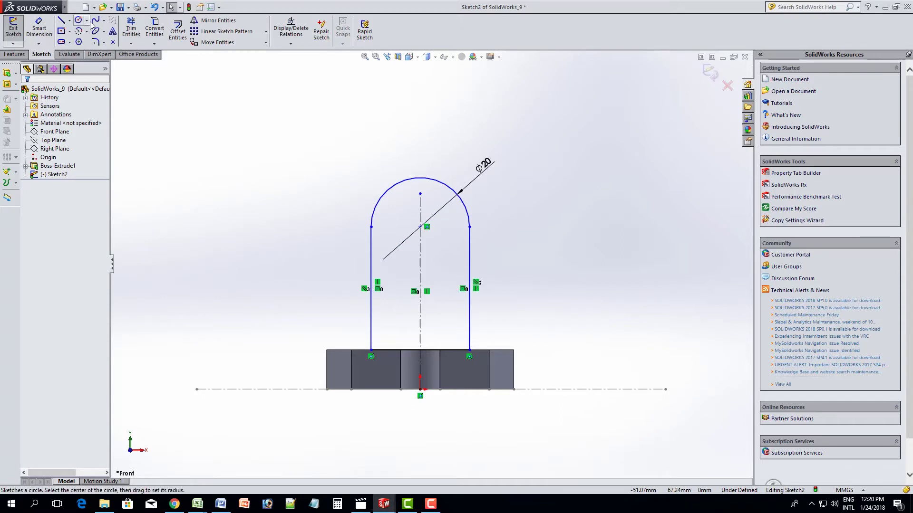
pyautogui.click(38, 27)
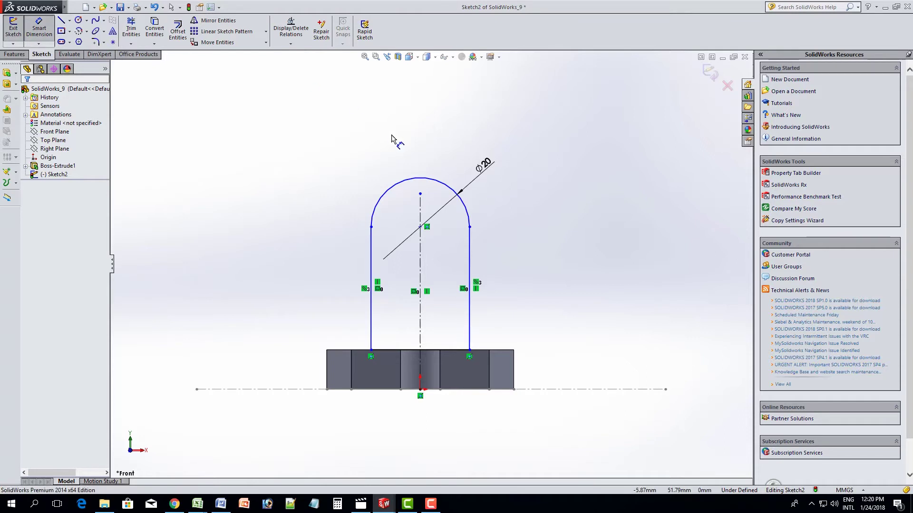
pyautogui.click(420, 181)
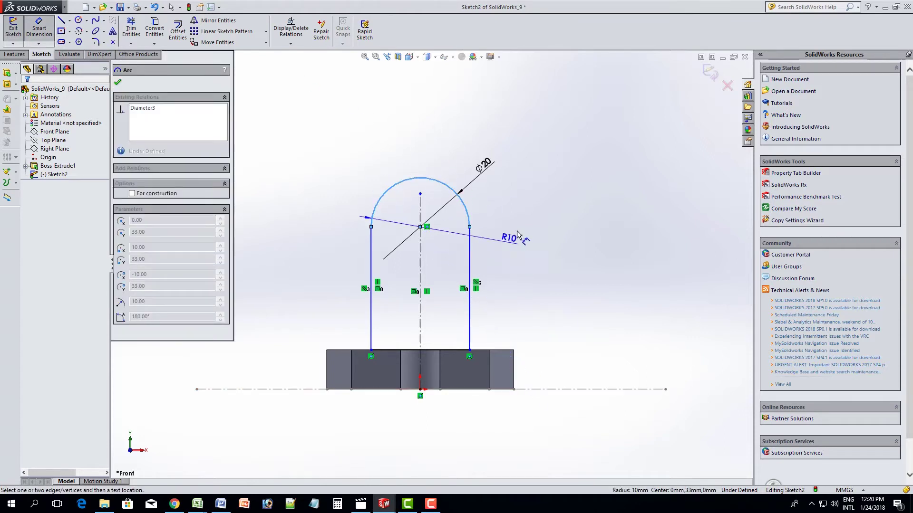
pyautogui.press('Escape')
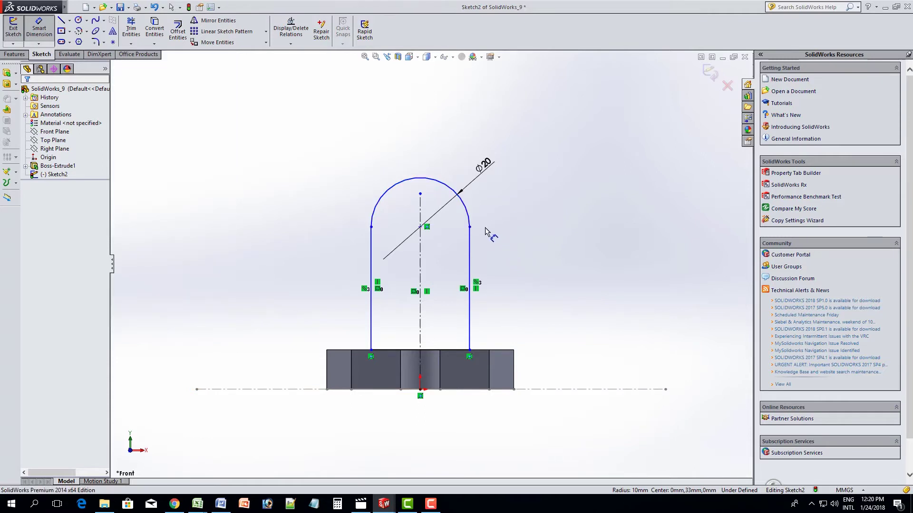
# Dimension the arch height from the horizontal centreline as 25+8 = 33 mm
pyautogui.click(469, 227)
pyautogui.click(548, 389)
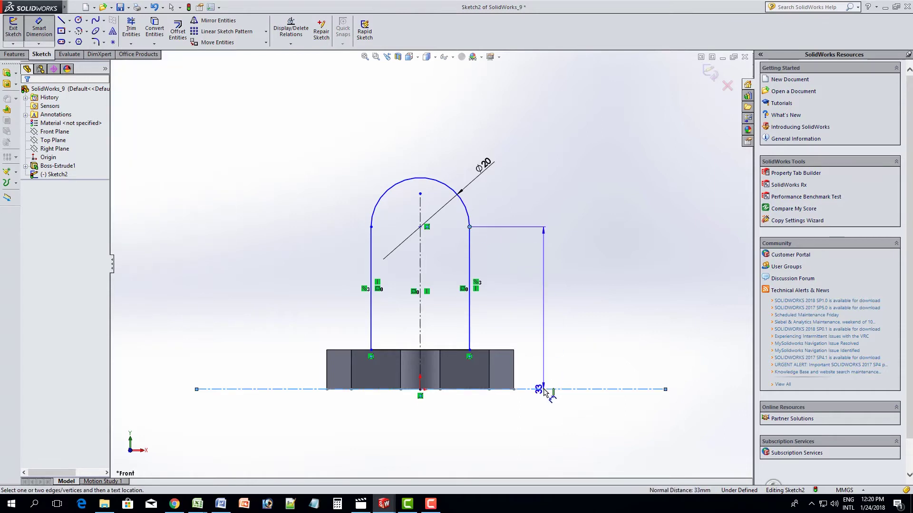
pyautogui.click(544, 314)
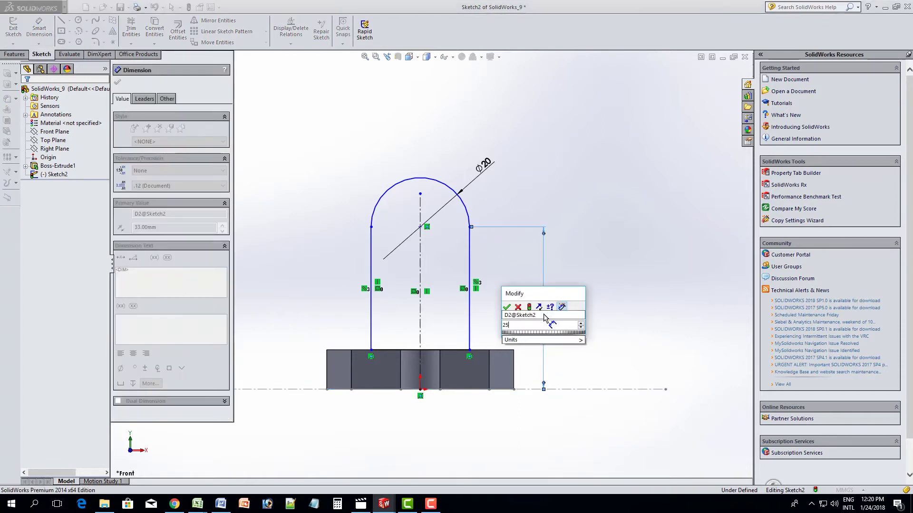
pyautogui.write('25+8')
pyautogui.press('Return')
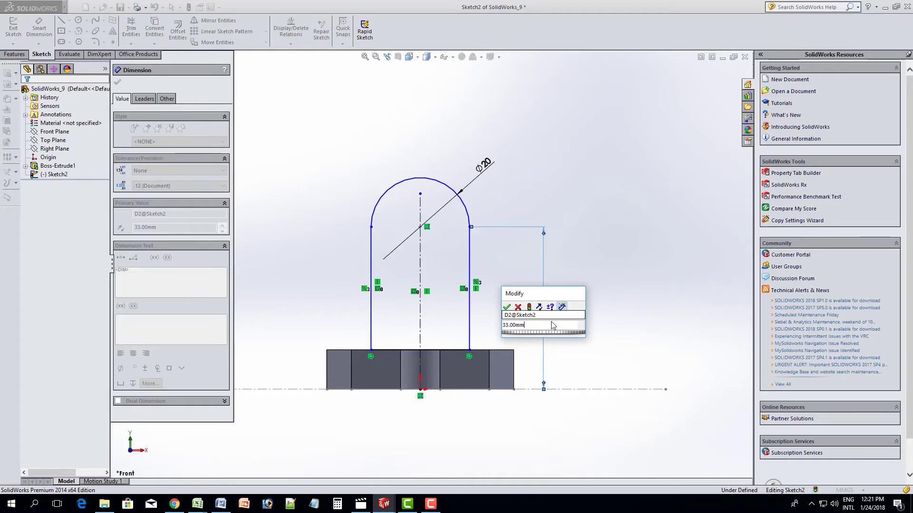
pyautogui.press('Return')
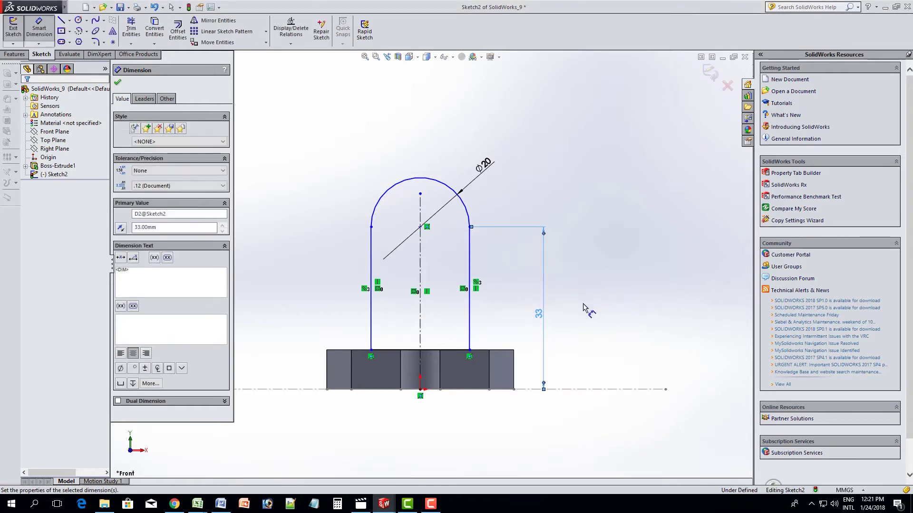
pyautogui.rightClick(583, 310)
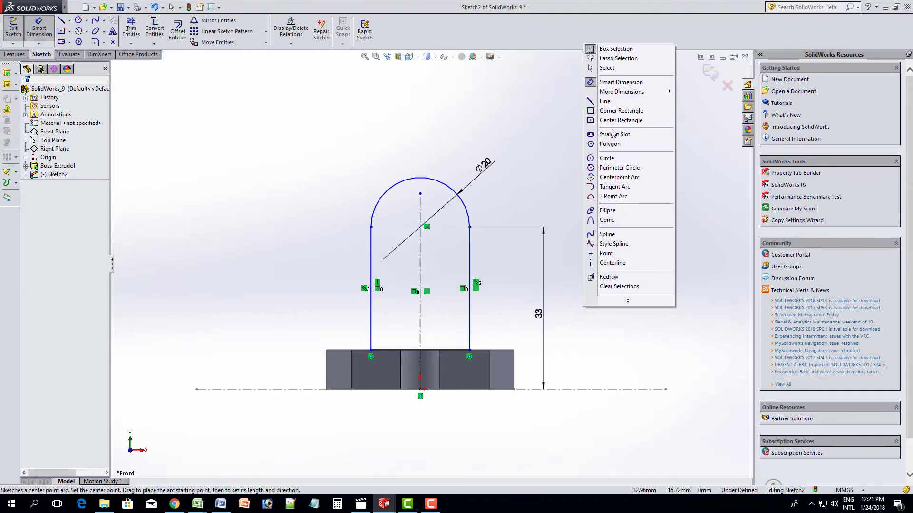
pyautogui.click(604, 66)
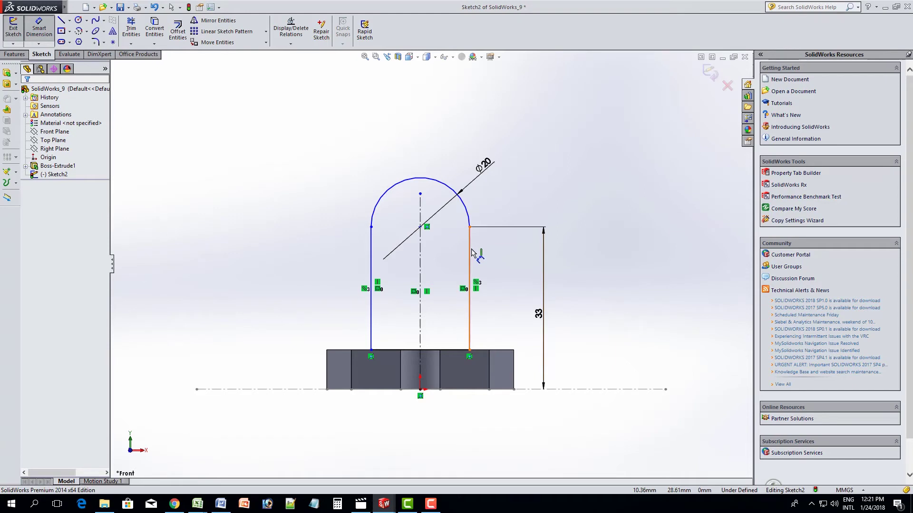
# Add a 25 mm reference dimension to the right side line
pyautogui.click(471, 253)
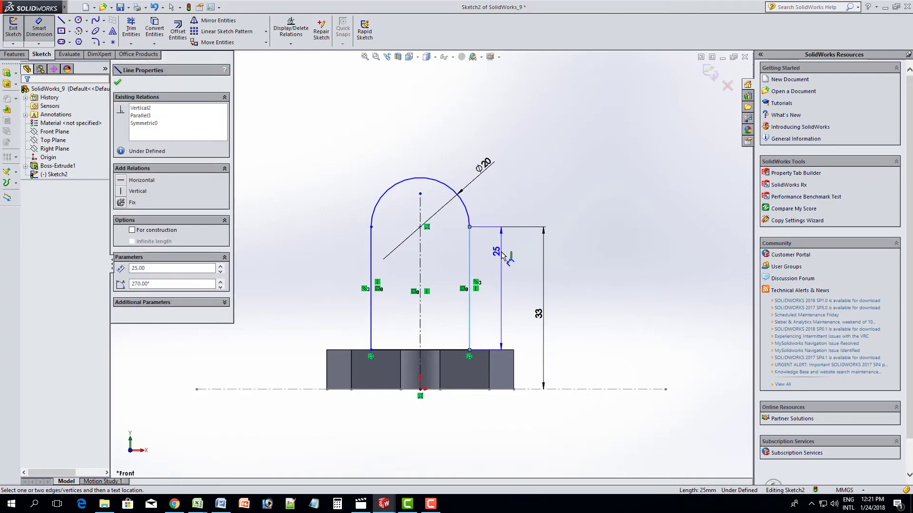
pyautogui.click(502, 283)
pyautogui.click(512, 249)
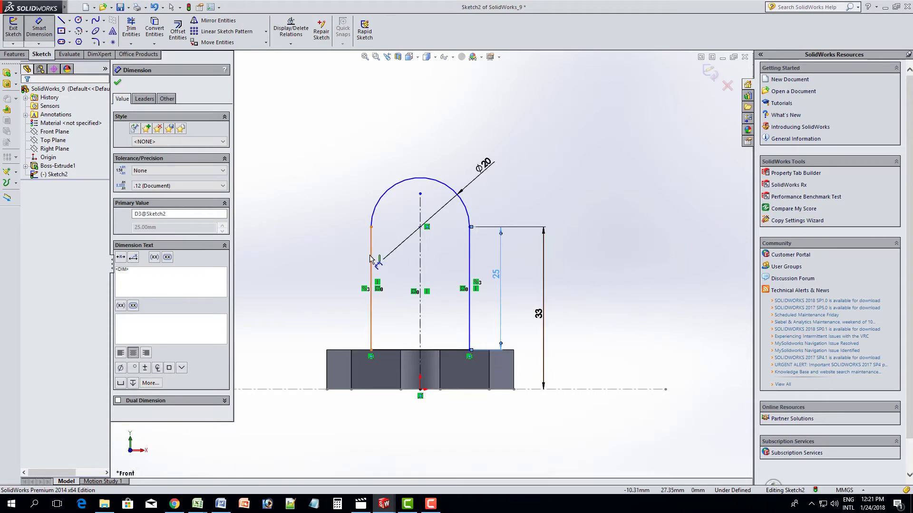
pyautogui.click(427, 351)
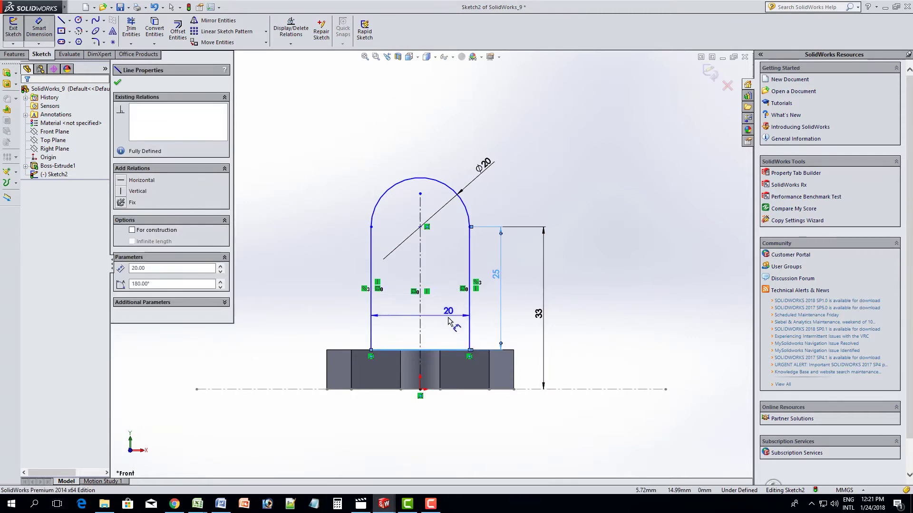
pyautogui.press('Escape')
# Dimension the right side 10 mm from the vertical centreline, fully defining Sketch2
pyautogui.click(469, 272)
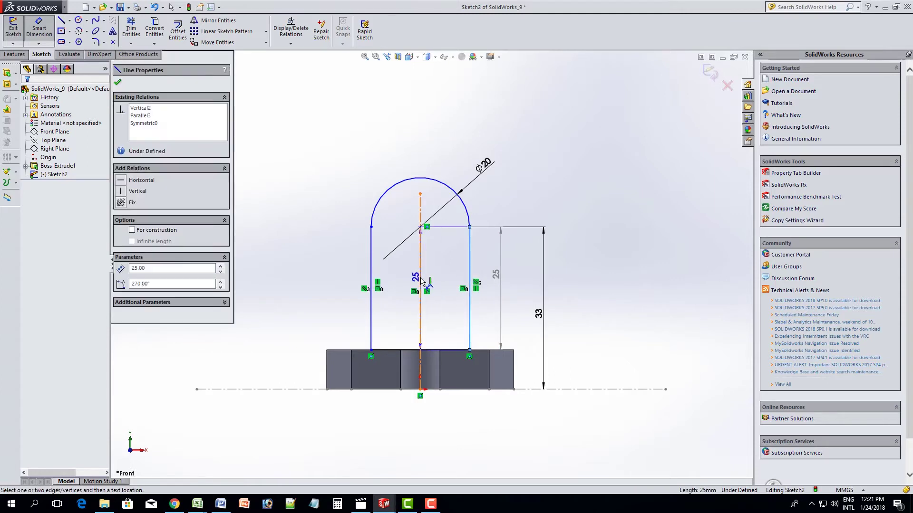
pyautogui.click(420, 280)
pyautogui.click(438, 435)
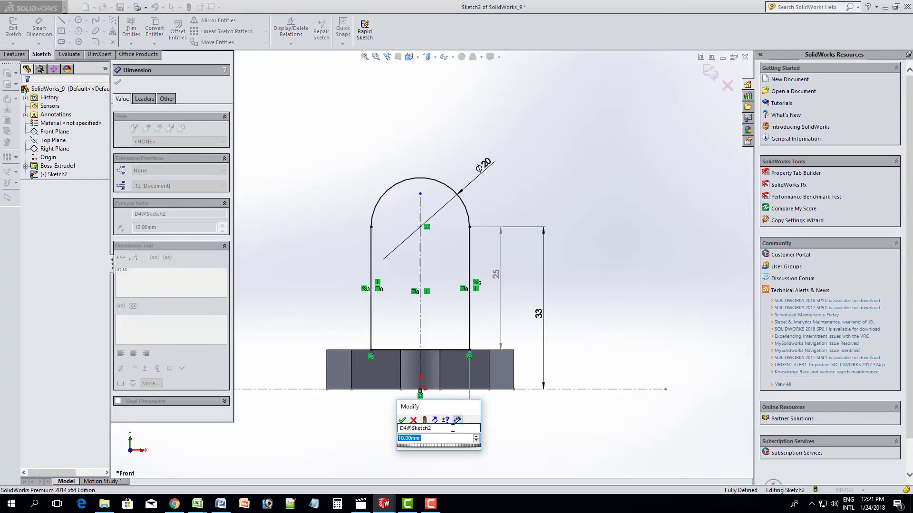
pyautogui.press('Return')
pyautogui.rightClick(569, 166)
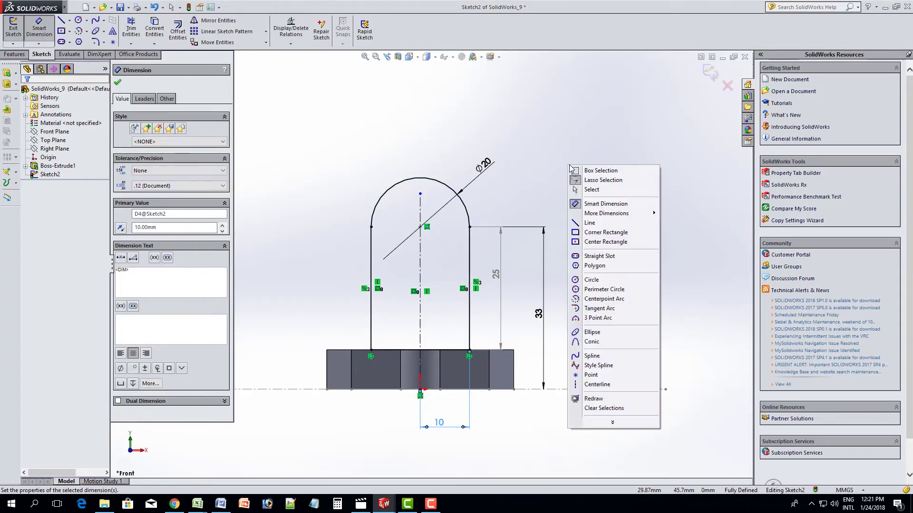
pyautogui.click(591, 189)
pyautogui.rightClick(438, 263)
pyautogui.click(409, 271)
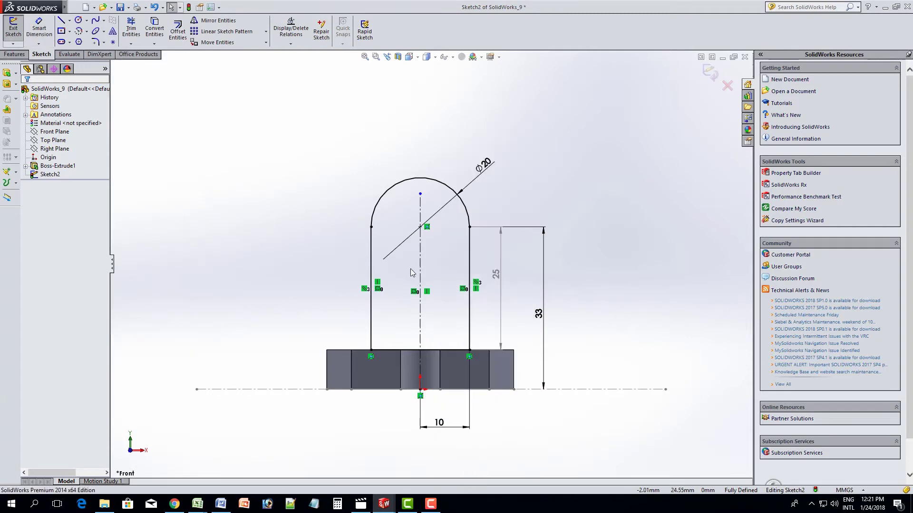
pyautogui.moveTo(410, 272); pyautogui.dragTo(417, 291, button='middle')
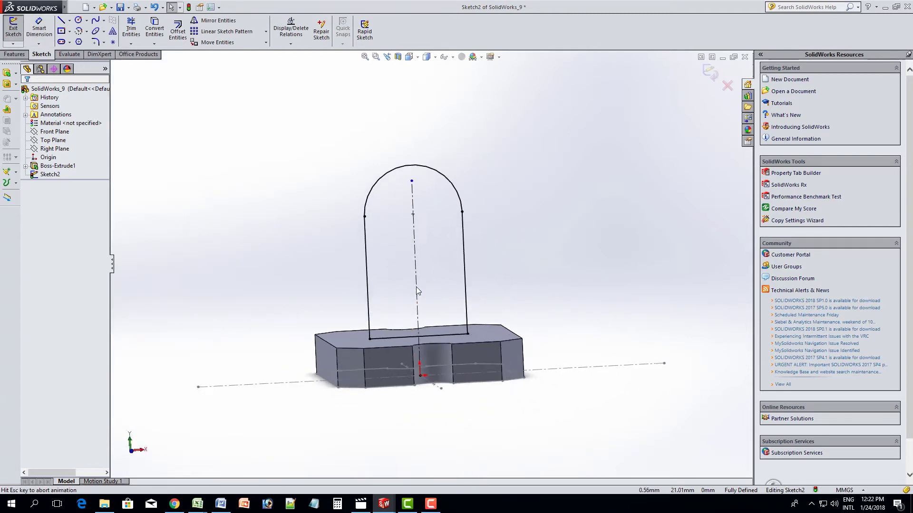
# Draw a Ø14 hole circle concentric with the arch's rounded top
pyautogui.click(78, 22)
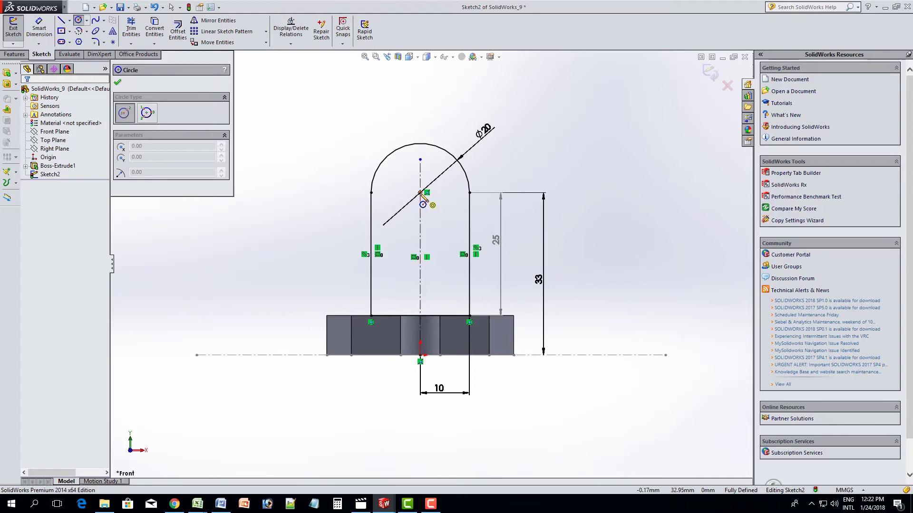
pyautogui.click(419, 192)
pyautogui.rightClick(441, 221)
pyautogui.click(455, 336)
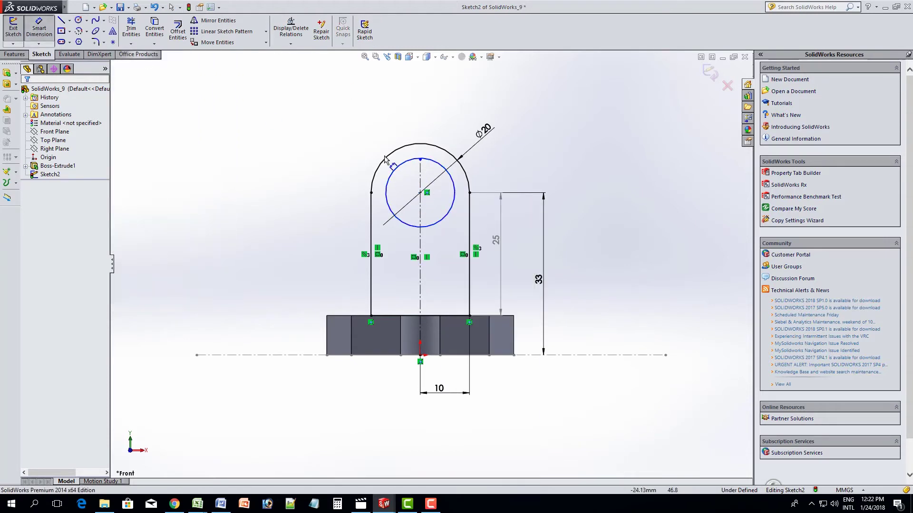
pyautogui.click(435, 164)
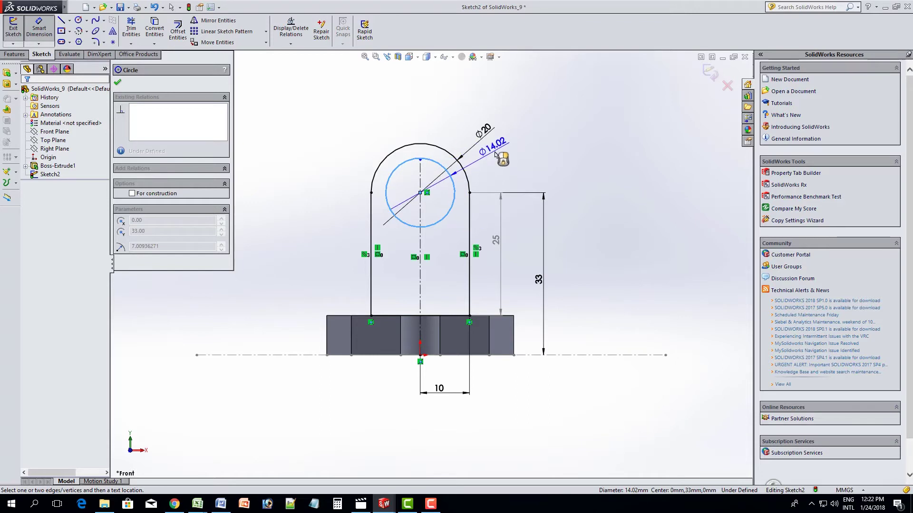
pyautogui.click(480, 153)
pyautogui.write('14')
pyautogui.press('Return')
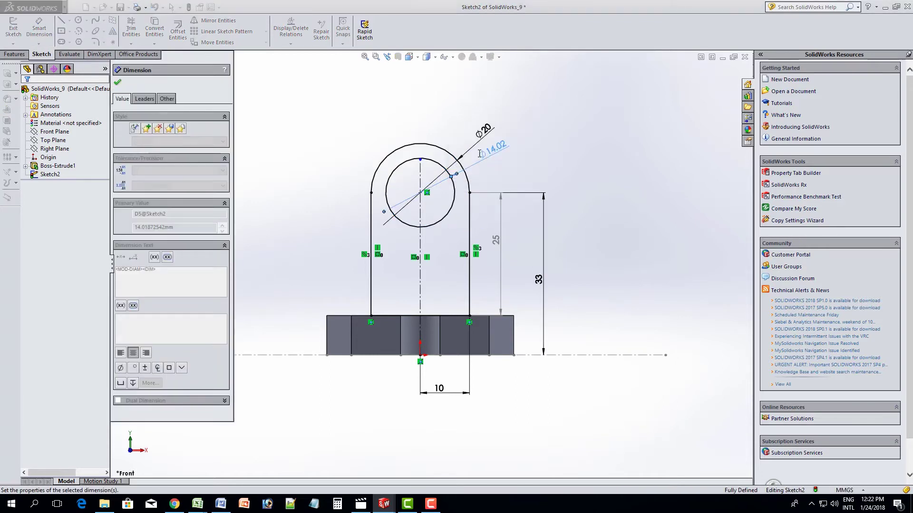
pyautogui.press('Escape')
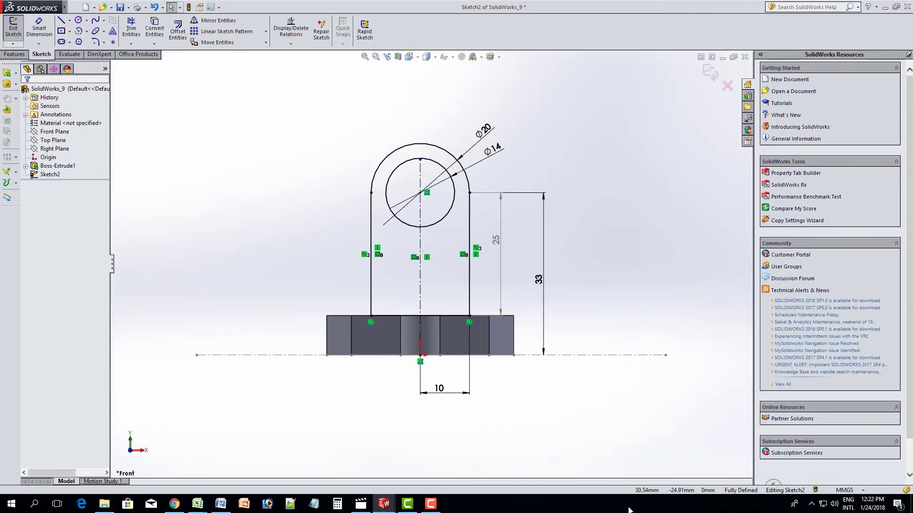
pyautogui.moveTo(391, 284); pyautogui.dragTo(409, 266, button='middle')
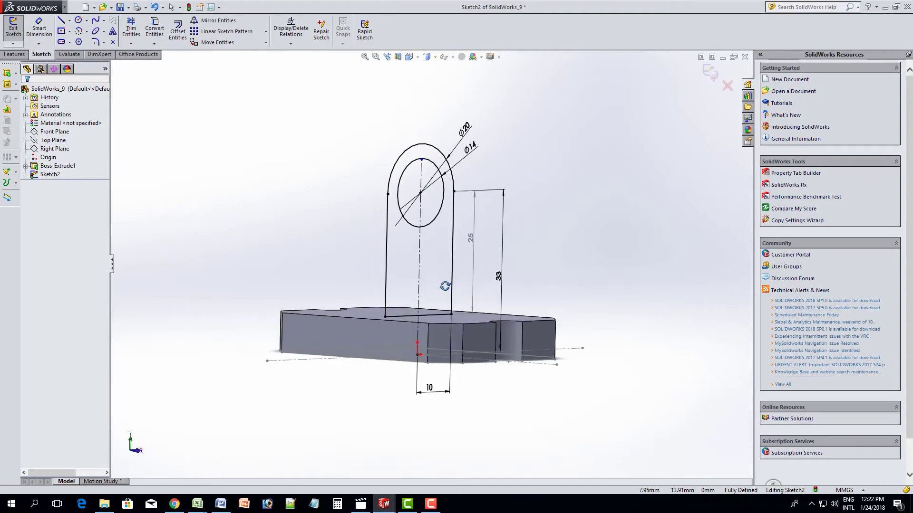
pyautogui.click(78, 20)
# Draw a Ø8 circle on the centerline below the Ø14 hole
pyautogui.hotkey('ctrl', '1')
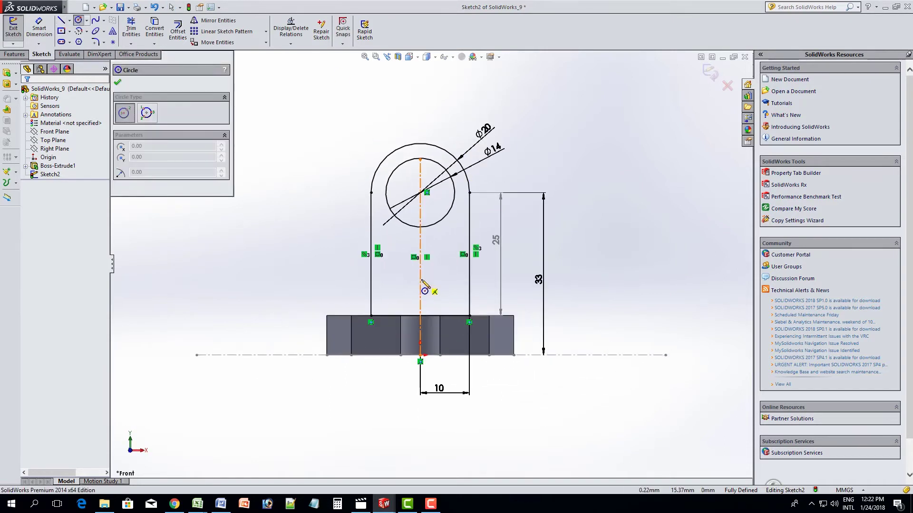
pyautogui.click(420, 281)
pyautogui.rightClick(432, 286)
pyautogui.click(451, 189)
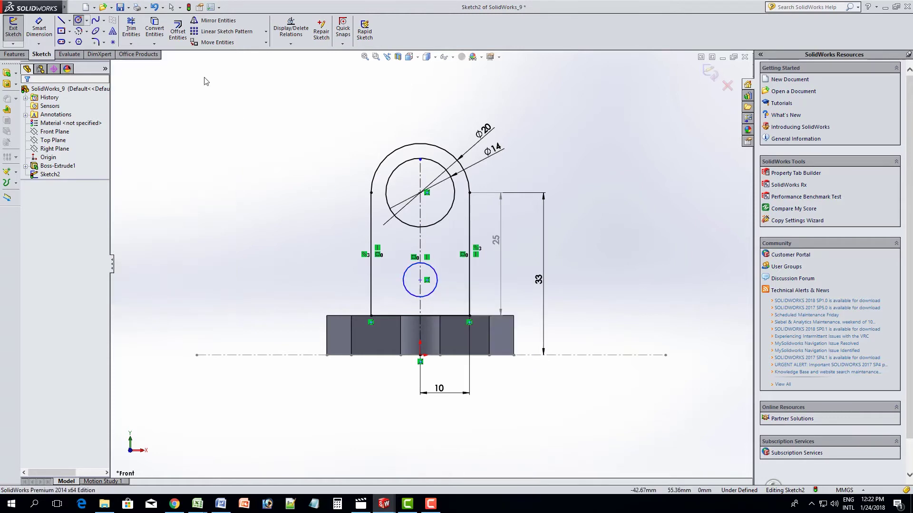
pyautogui.click(44, 25)
pyautogui.click(407, 293)
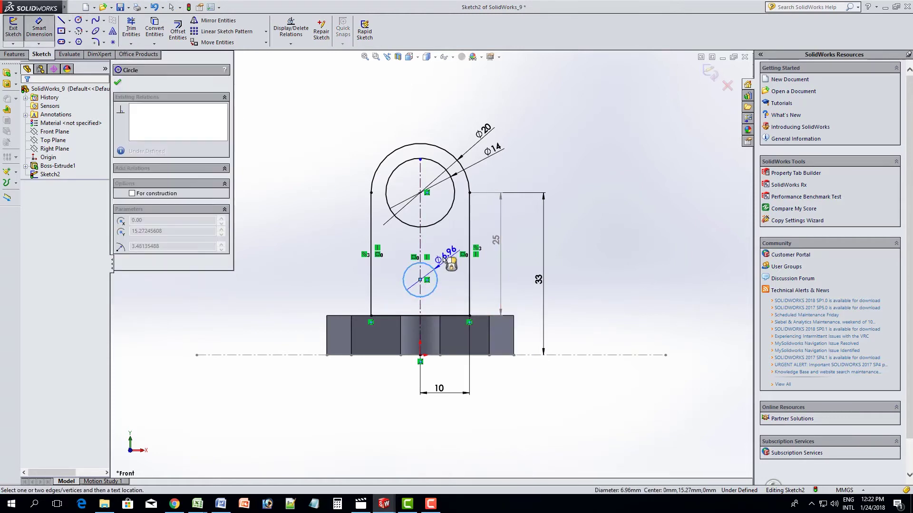
pyautogui.click(447, 259)
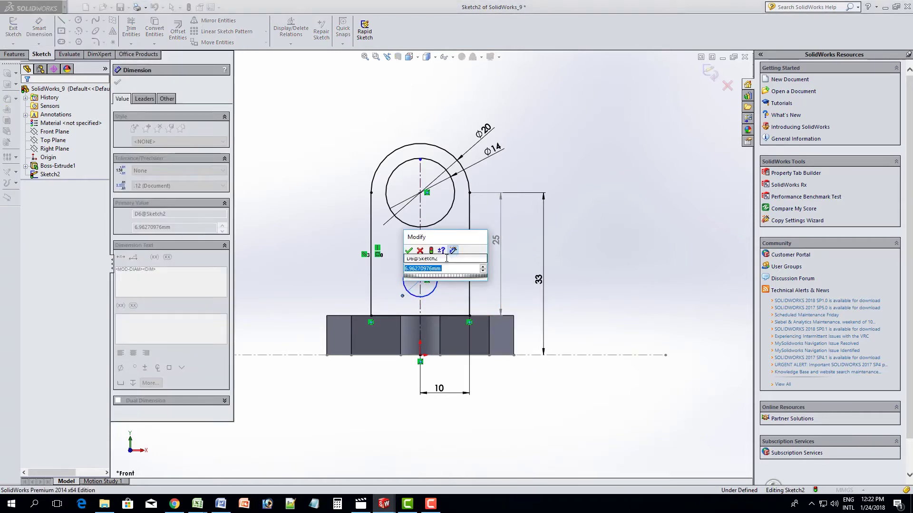
pyautogui.write('8')
pyautogui.press('Return')
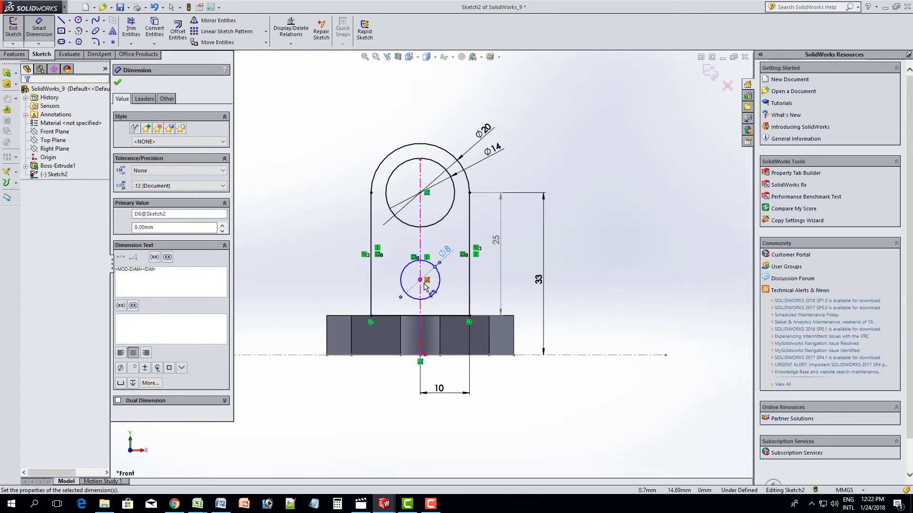
# Dimension the Ø8 circle's centre 14 mm above the horizontal centreline
pyautogui.scroll(2, 424, 285)
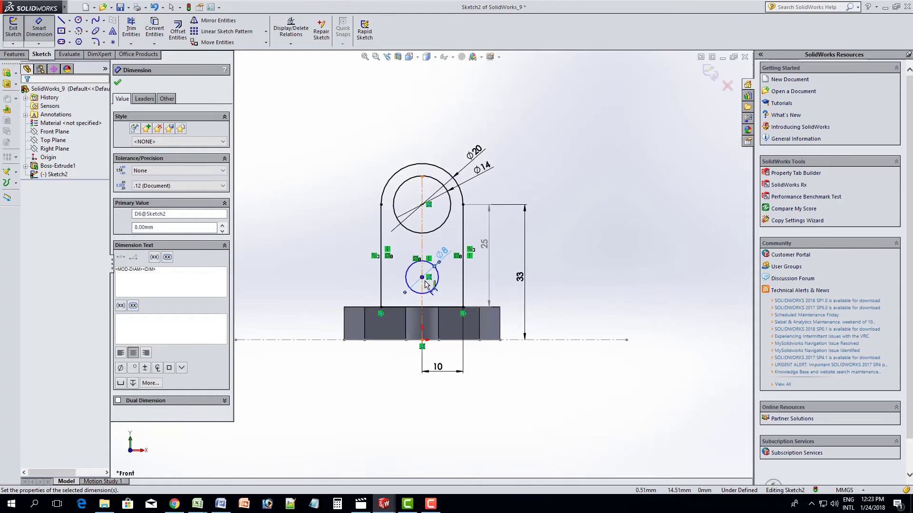
pyautogui.click(422, 278)
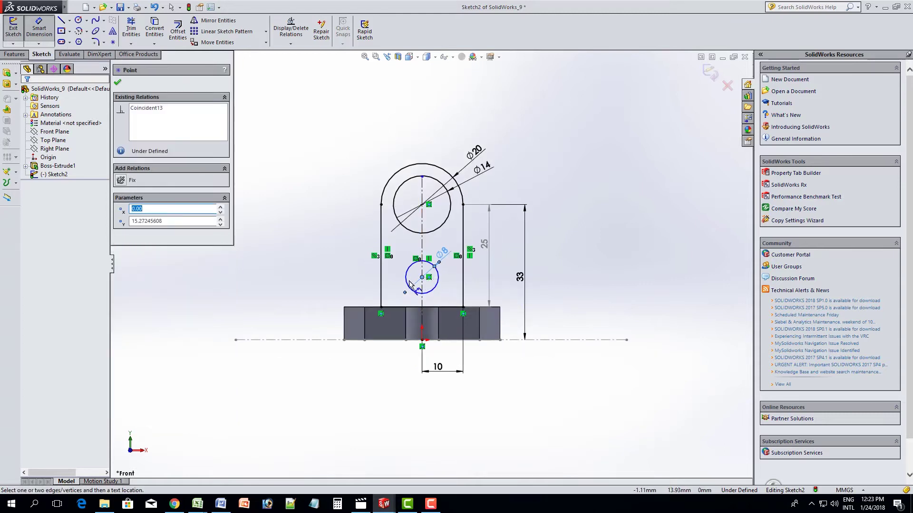
pyautogui.click(341, 340)
pyautogui.press('Return')
pyautogui.scroll(-2, 422, 292)
pyautogui.scroll(-3, 422, 292)
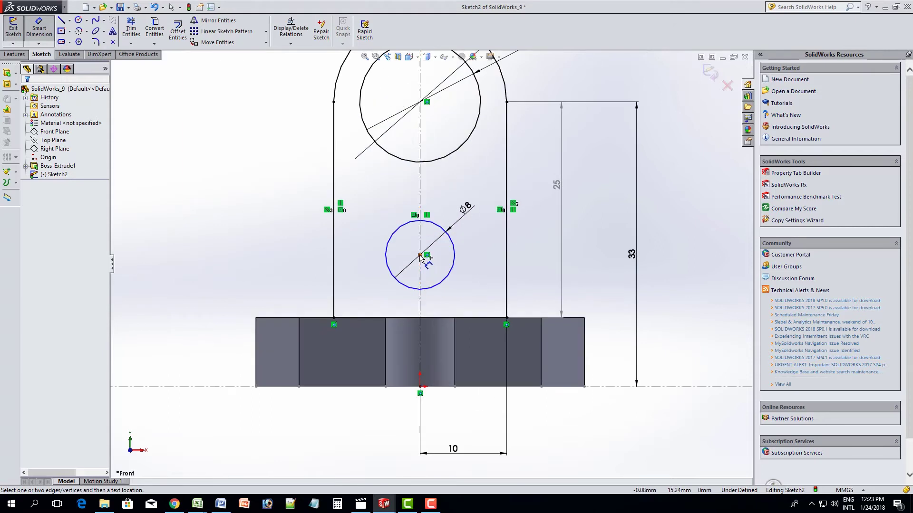
pyautogui.click(420, 255)
pyautogui.click(251, 389)
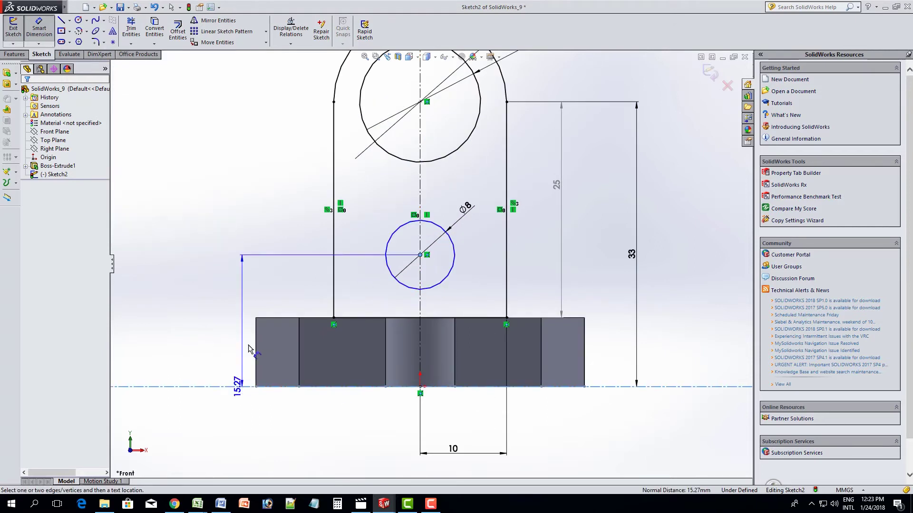
pyautogui.click(215, 323)
pyautogui.write('14')
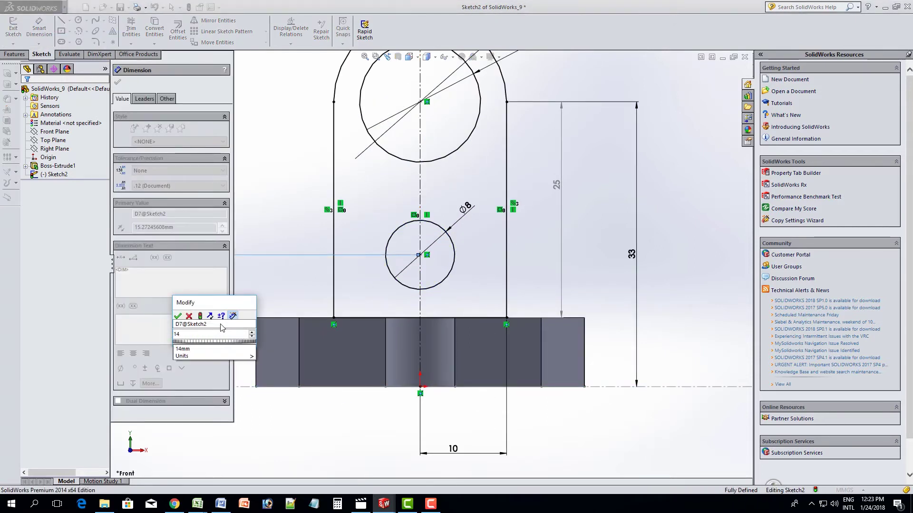
pyautogui.press('Return')
# Finish dimensioning and save the part with Sketch2 fully defined
pyautogui.scroll(-1, 433, 309)
pyautogui.scroll(5, 433, 309)
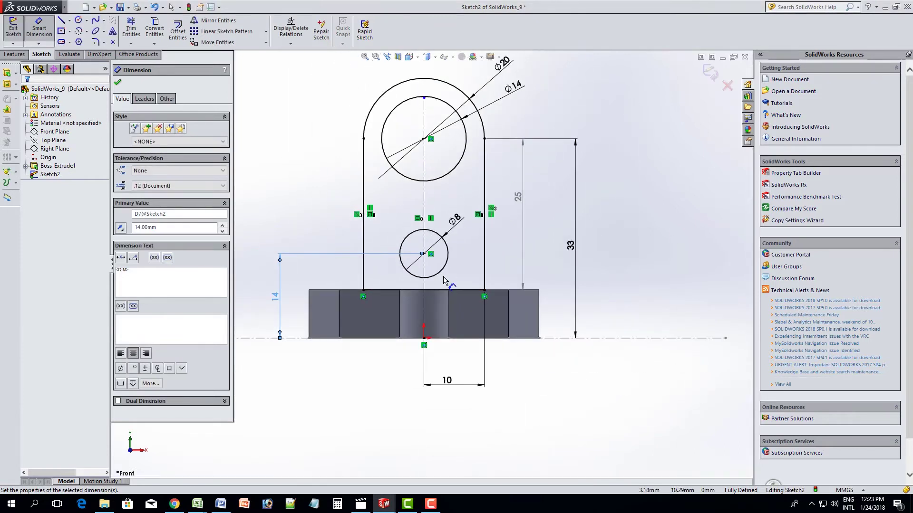
pyautogui.rightClick(351, 189)
pyautogui.click(370, 193)
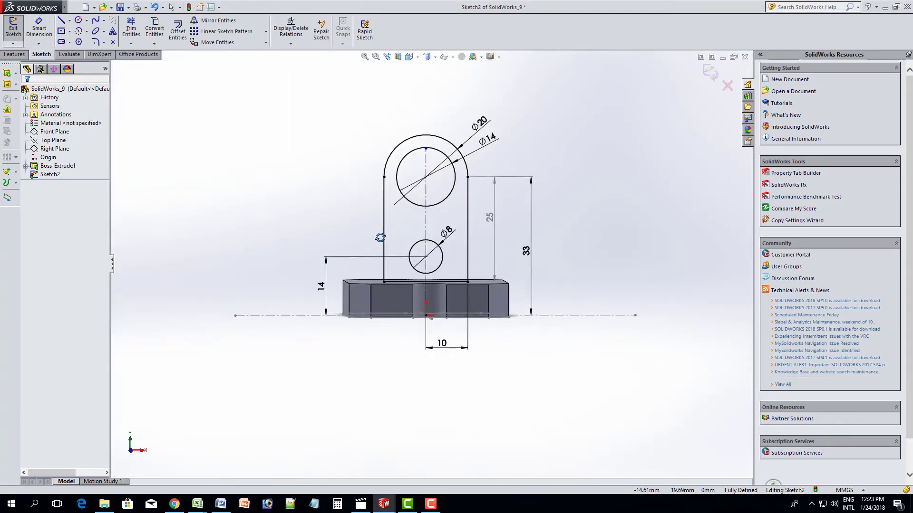
pyautogui.moveTo(361, 221); pyautogui.dragTo(362, 227, button='middle')
pyautogui.hotkey('ctrl', 's')
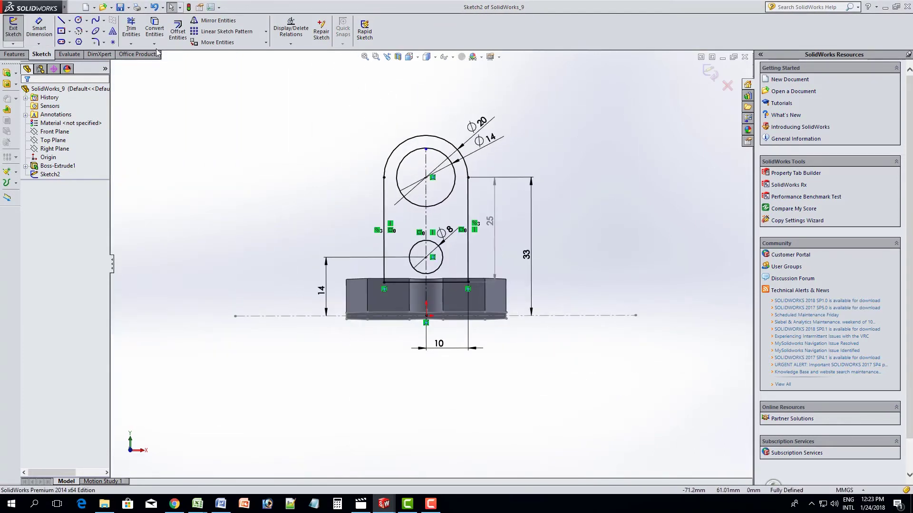
# Exit Sketch2 and orbit the model to view the base plate
pyautogui.click(12, 54)
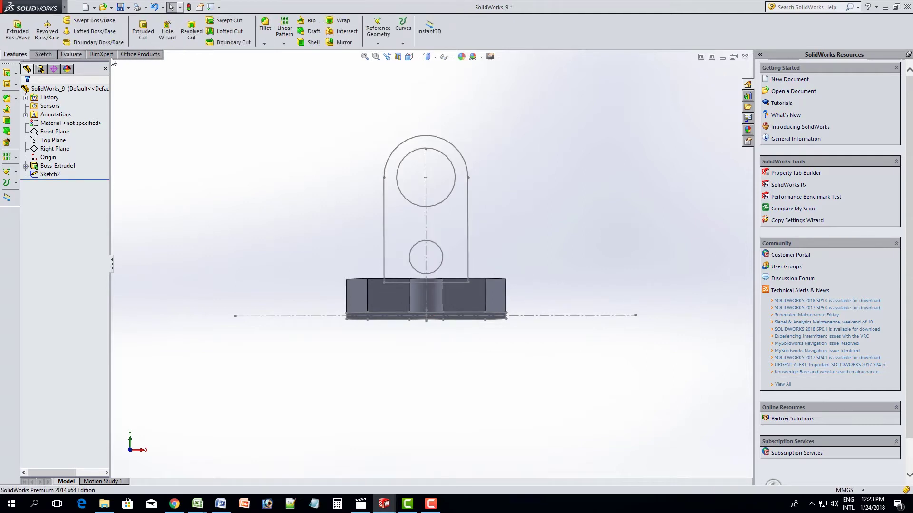
pyautogui.moveTo(352, 237); pyautogui.dragTo(432, 249, button='middle')
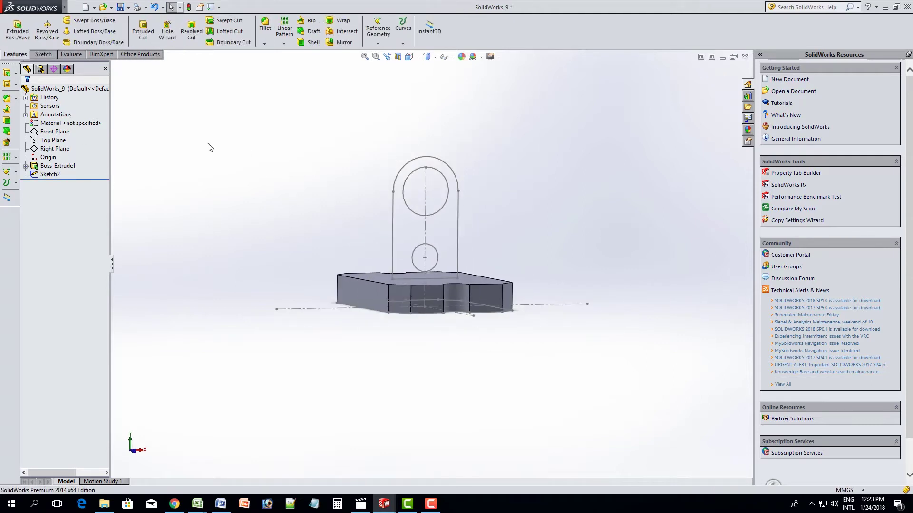
pyautogui.click(20, 36)
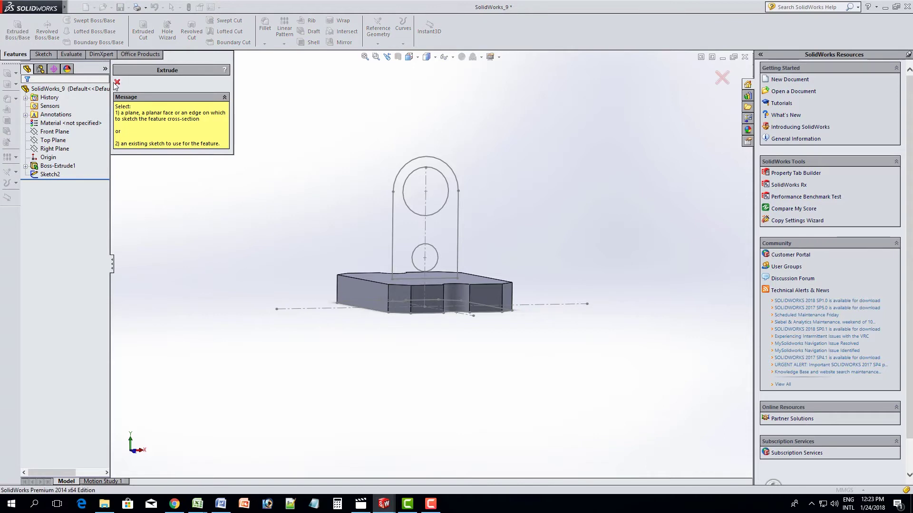
pyautogui.press('Escape')
pyautogui.moveTo(400, 222); pyautogui.dragTo(342, 165, button='middle')
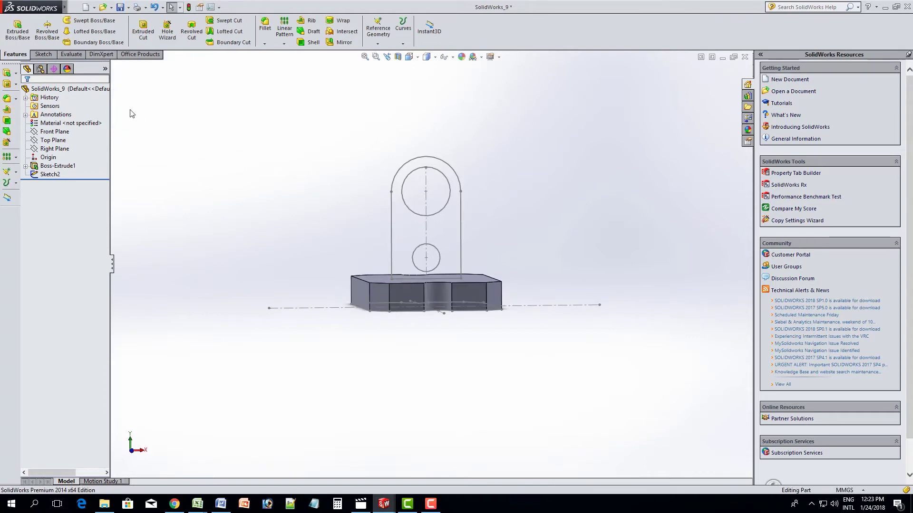
# Start a boss extrusion on the large circle contour, then cancel it without creating a feature
pyautogui.click(18, 29)
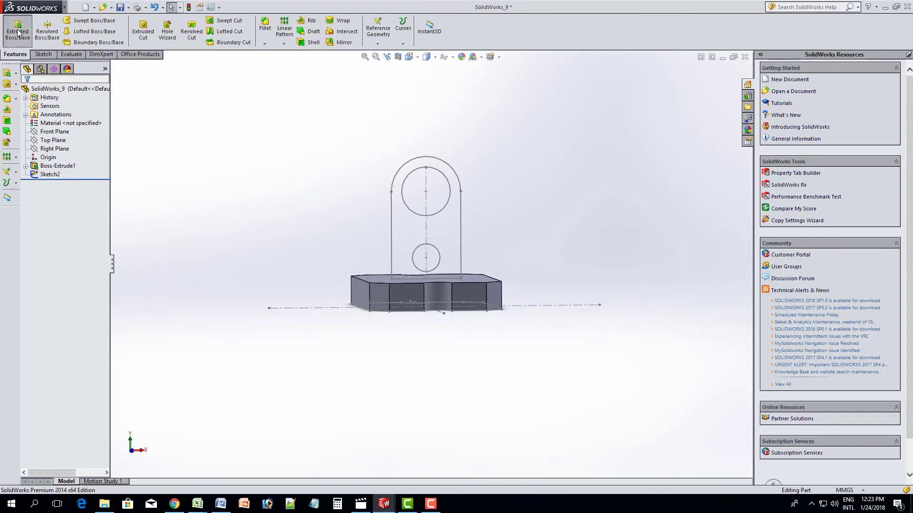
pyautogui.click(421, 219)
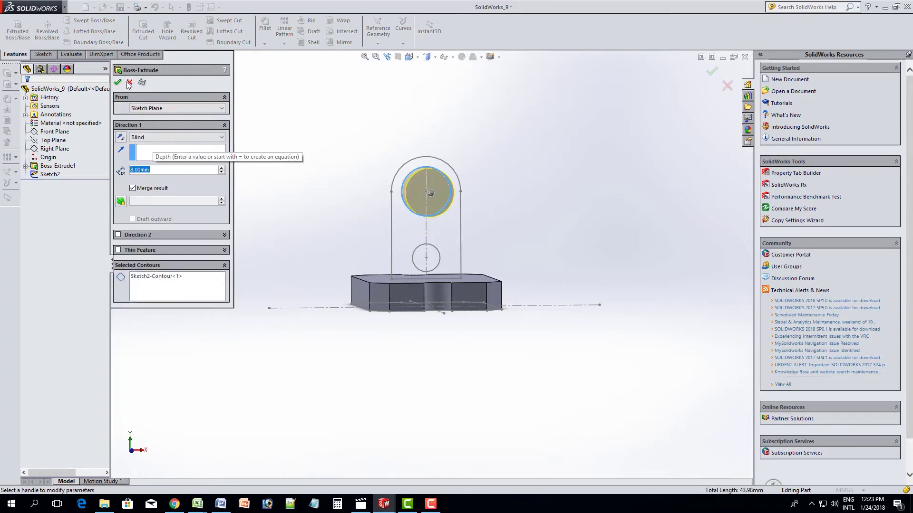
pyautogui.click(129, 83)
pyautogui.click(18, 29)
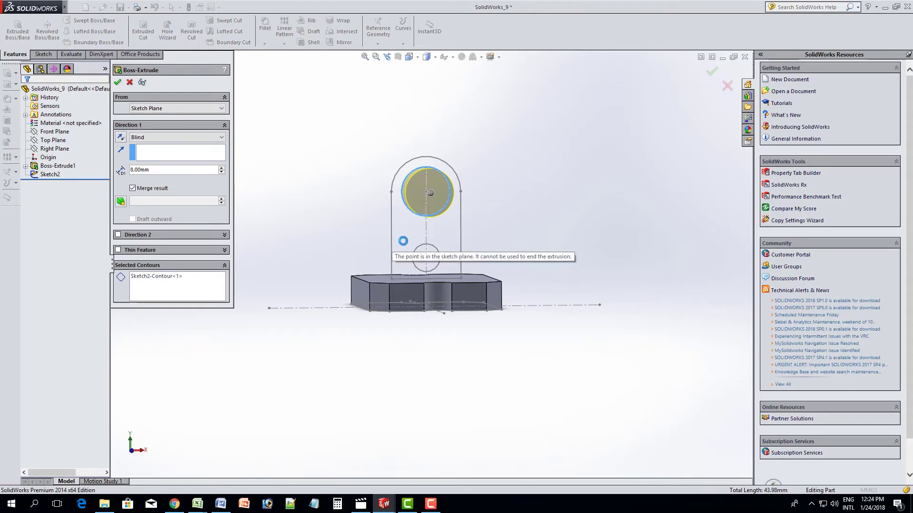
pyautogui.press('Escape')
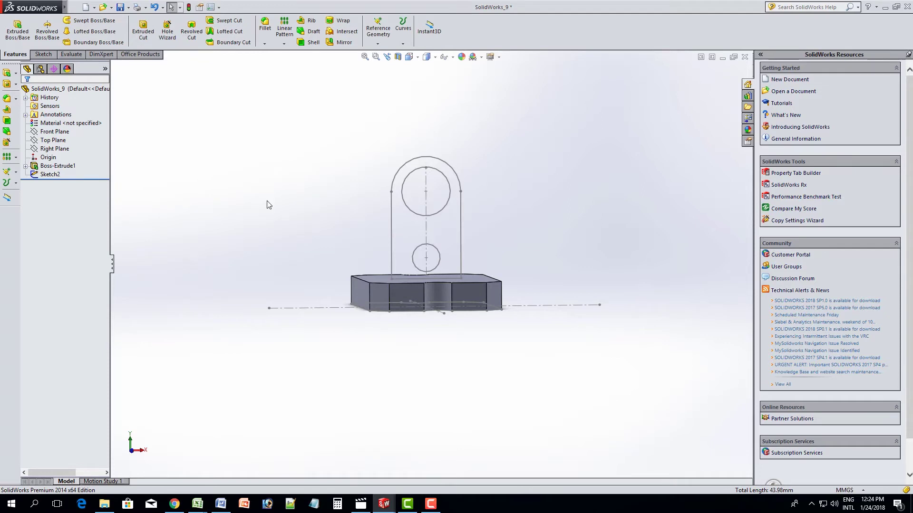
# Start a boss extrusion of the lug sketch, trying a 35 mm depth and start conditions
pyautogui.click(18, 28)
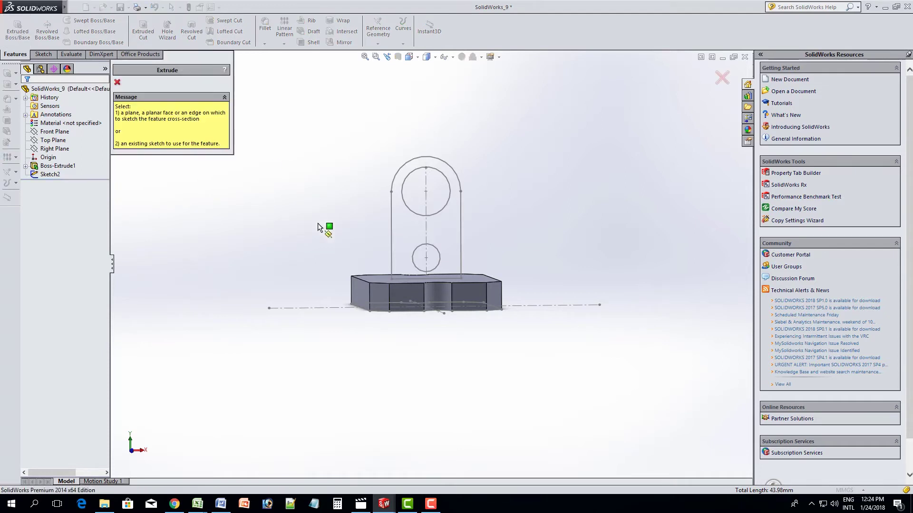
pyautogui.click(461, 275)
pyautogui.moveTo(409, 243)
pyautogui.mouseDown(button='middle')
pyautogui.moveTo(480, 240)
pyautogui.moveTo(391, 228)
pyautogui.moveTo(469, 241)
pyautogui.mouseUp(button='middle')
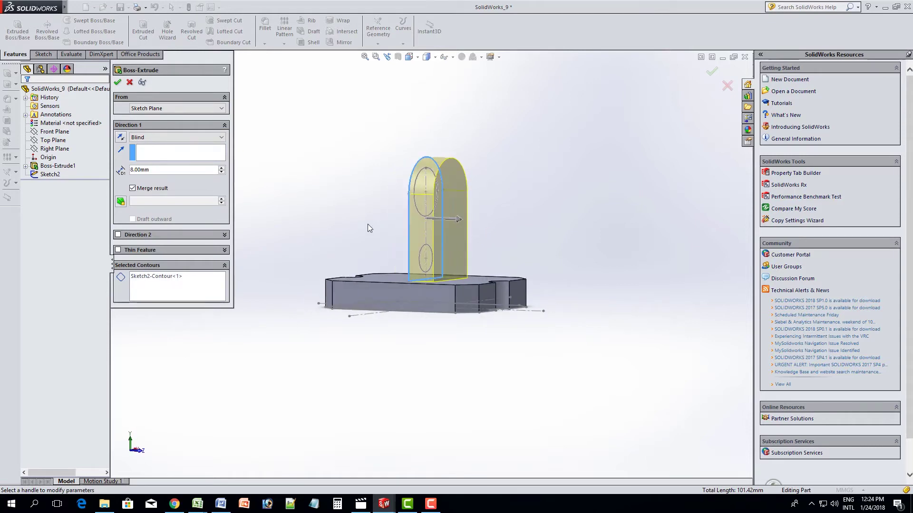
pyautogui.doubleClick(139, 171)
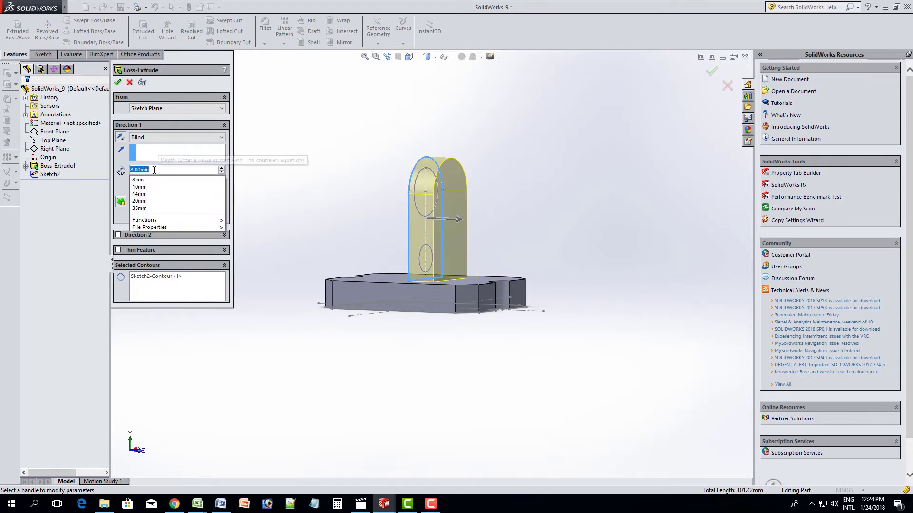
pyautogui.write('35')
pyautogui.click(182, 150)
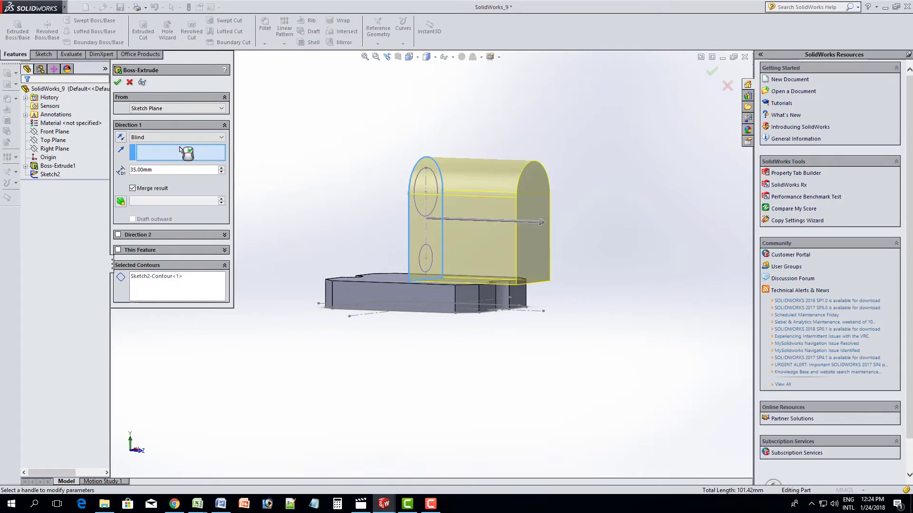
pyautogui.click(179, 108)
pyautogui.click(172, 124)
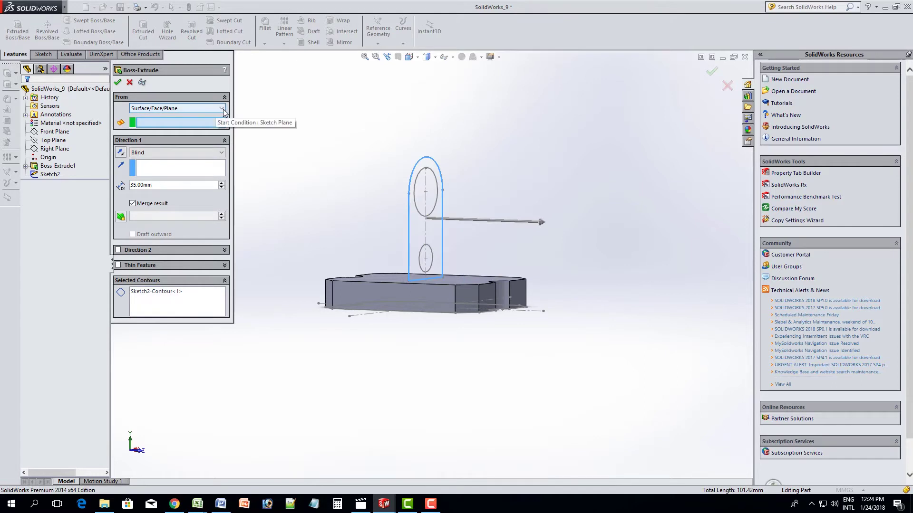
pyautogui.click(200, 109)
pyautogui.click(148, 117)
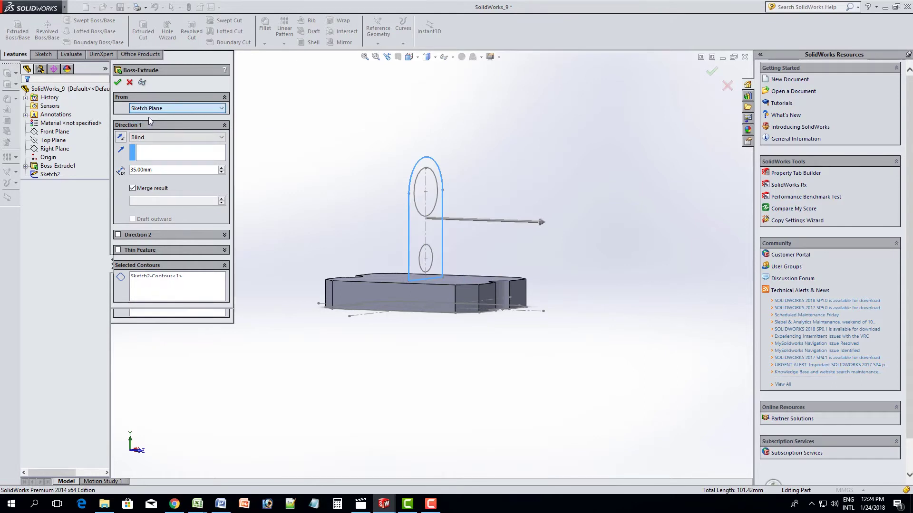
pyautogui.click(121, 138)
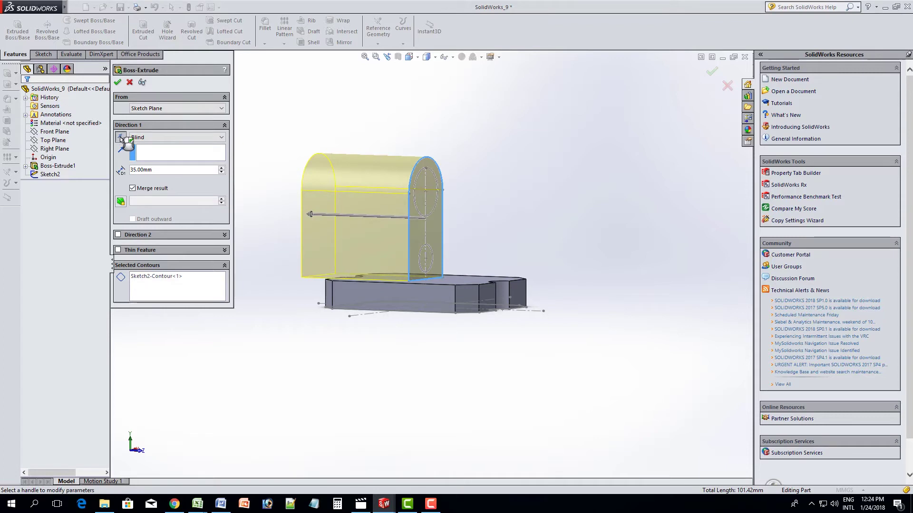
pyautogui.click(121, 137)
# Extrude the lug 17.5 mm in both directions and accept it as Boss-Extrude3
pyautogui.click(164, 235)
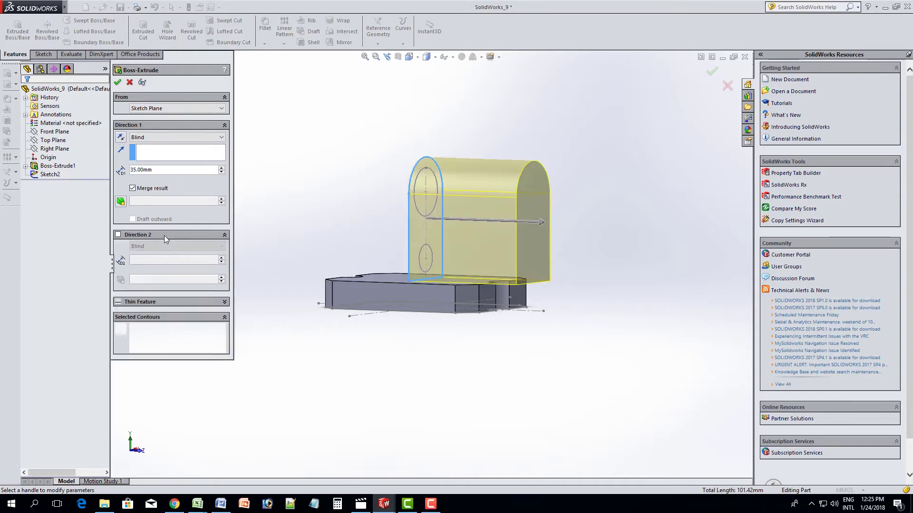
pyautogui.click(118, 235)
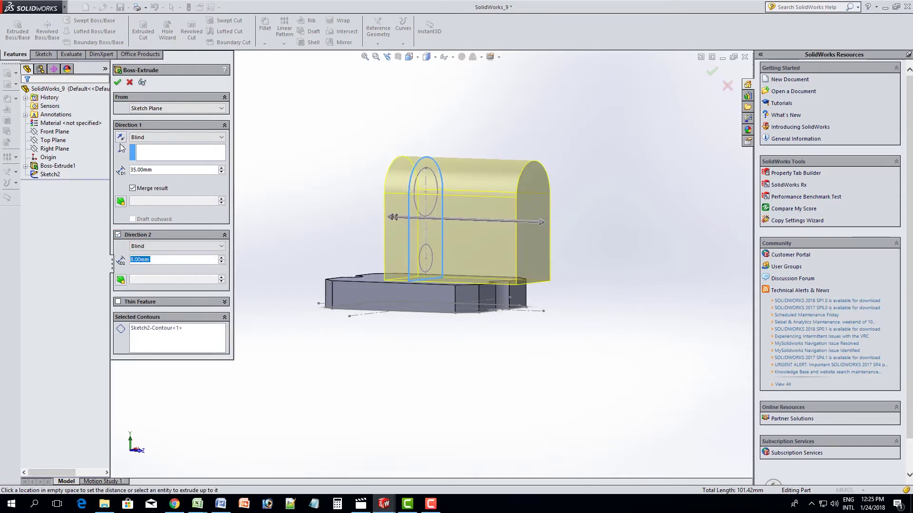
pyautogui.doubleClick(135, 170)
pyautogui.write('17')
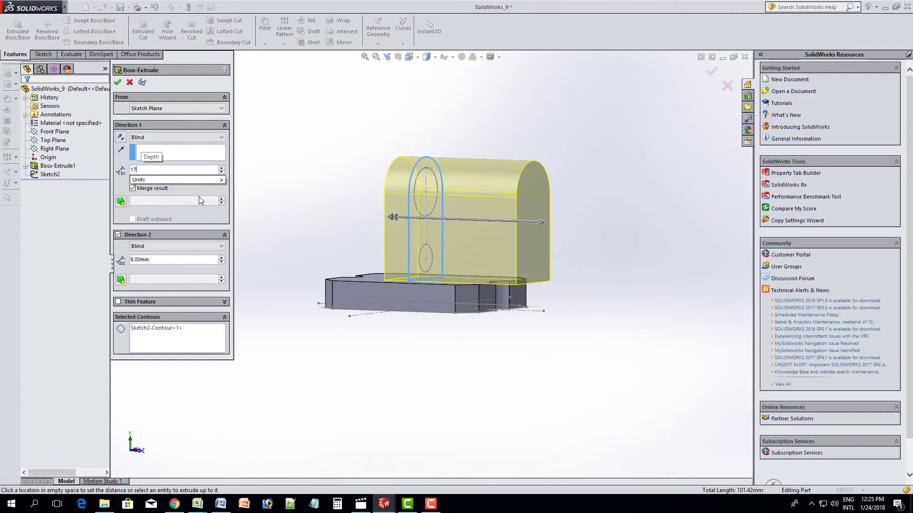
pyautogui.write('.5')
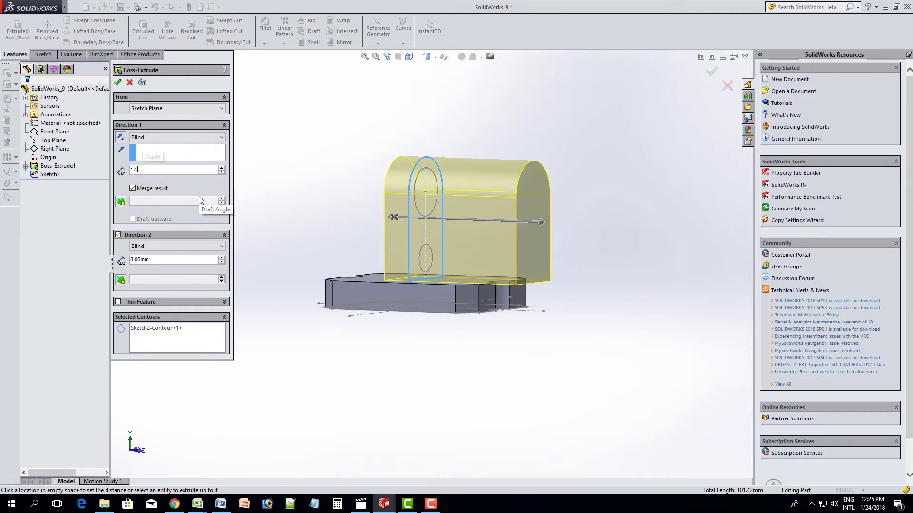
pyautogui.press('Return')
pyautogui.write('1')
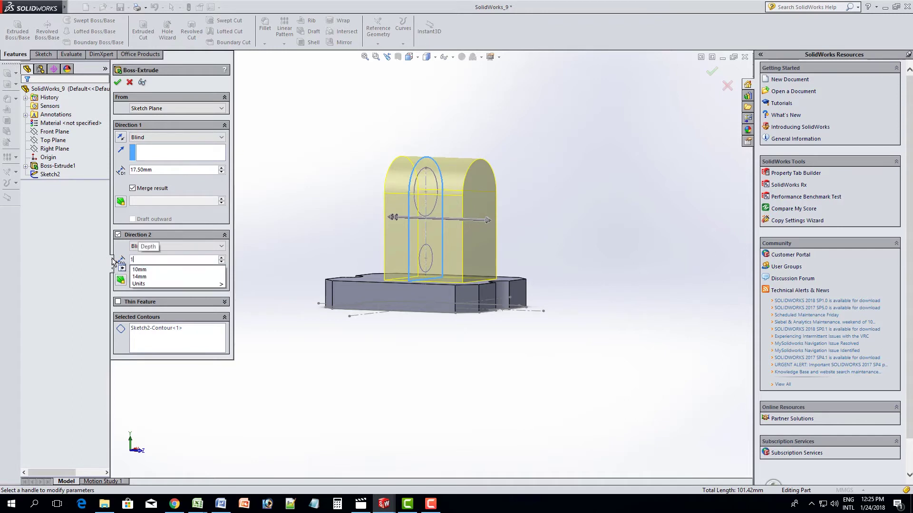
pyautogui.write('7.5')
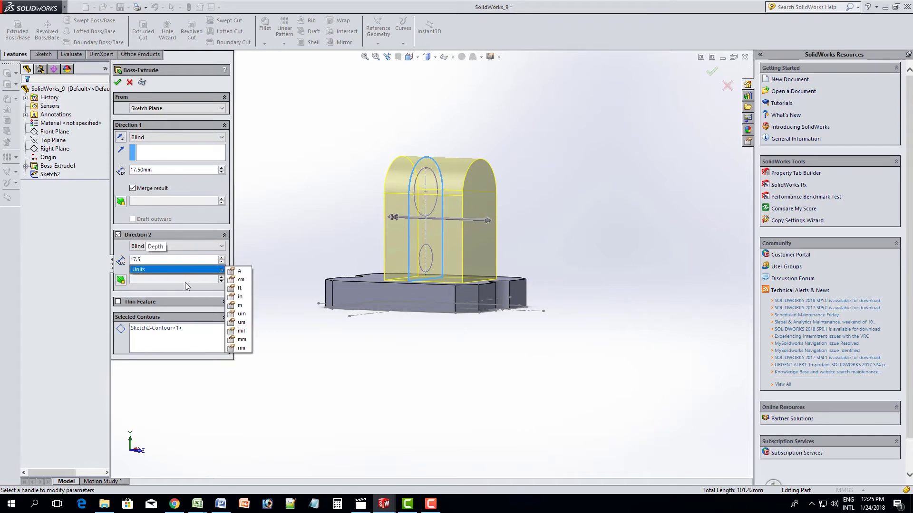
pyautogui.press('Return')
pyautogui.moveTo(363, 258)
pyautogui.mouseDown(button='middle')
pyautogui.moveTo(526, 237)
pyautogui.moveTo(359, 246)
pyautogui.mouseUp(button='middle')
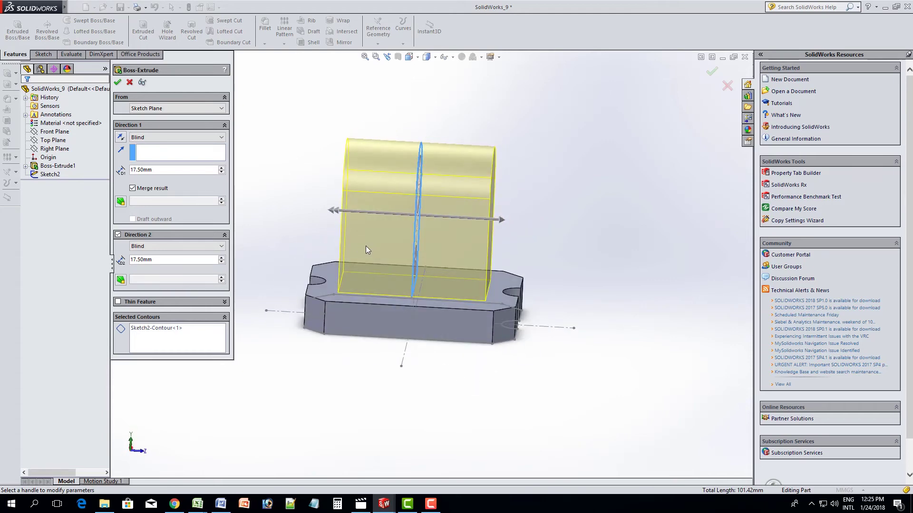
pyautogui.click(118, 83)
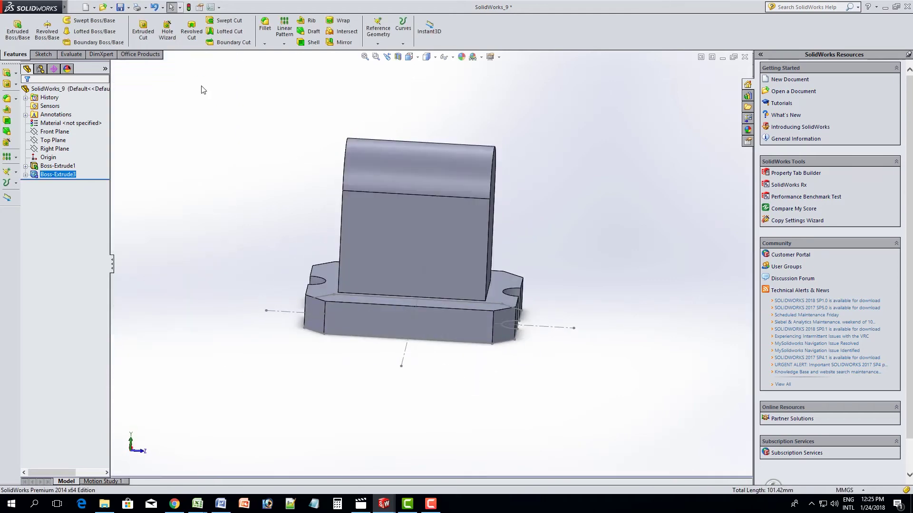
# Begin a cut-extrude from Sketch2, selecting the large and small circle contours
pyautogui.moveTo(376, 200); pyautogui.dragTo(370, 193, button='middle')
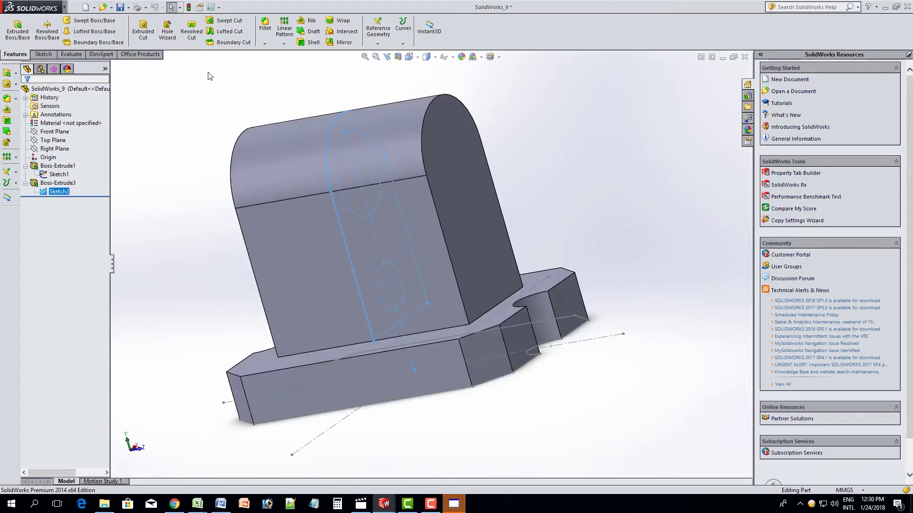
pyautogui.click(145, 34)
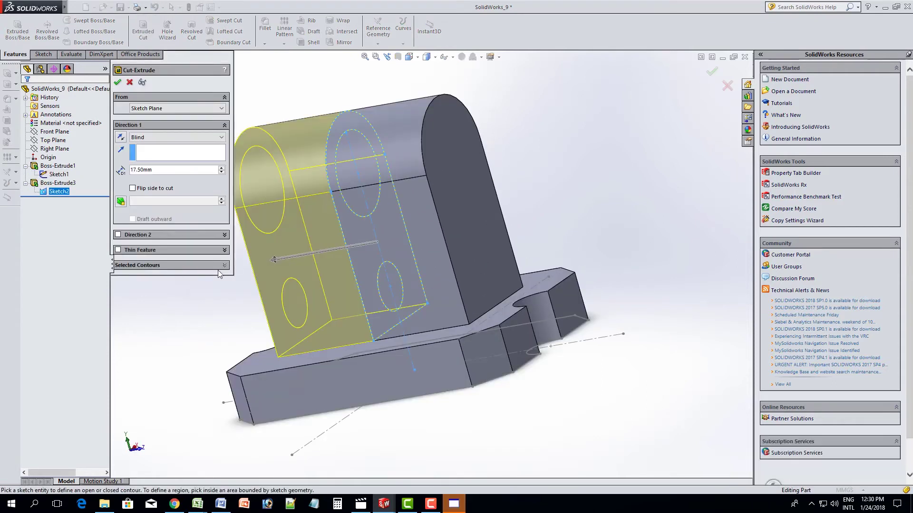
pyautogui.click(157, 265)
pyautogui.click(363, 219)
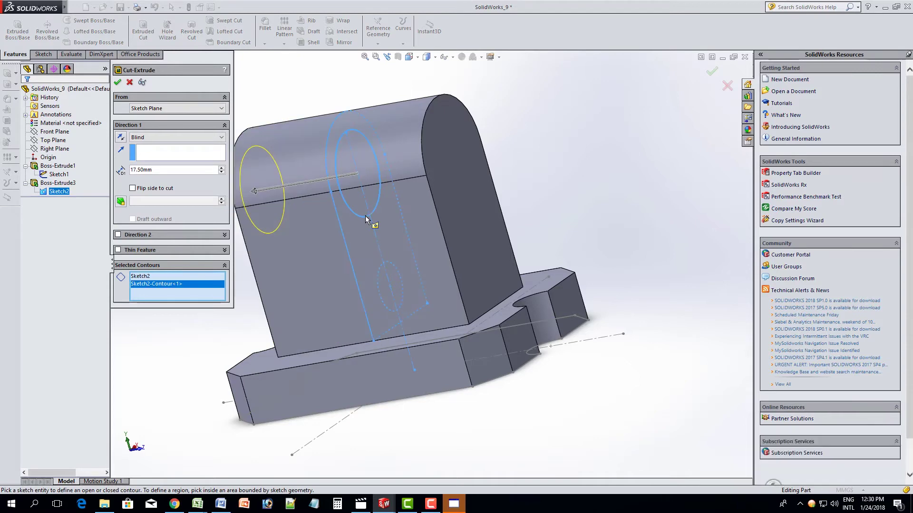
pyautogui.click(378, 272)
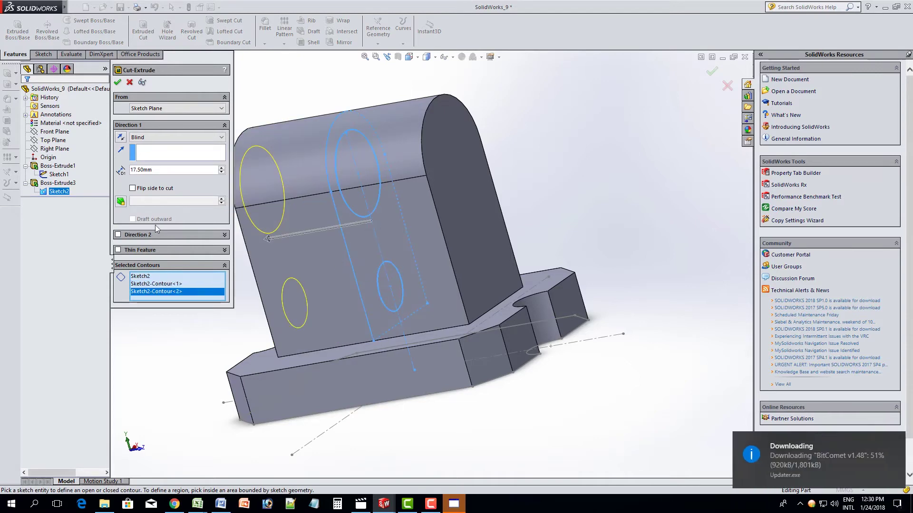
# Cut both holes 17.5 mm each way through the lug as Cut-Extrude4
pyautogui.click(121, 137)
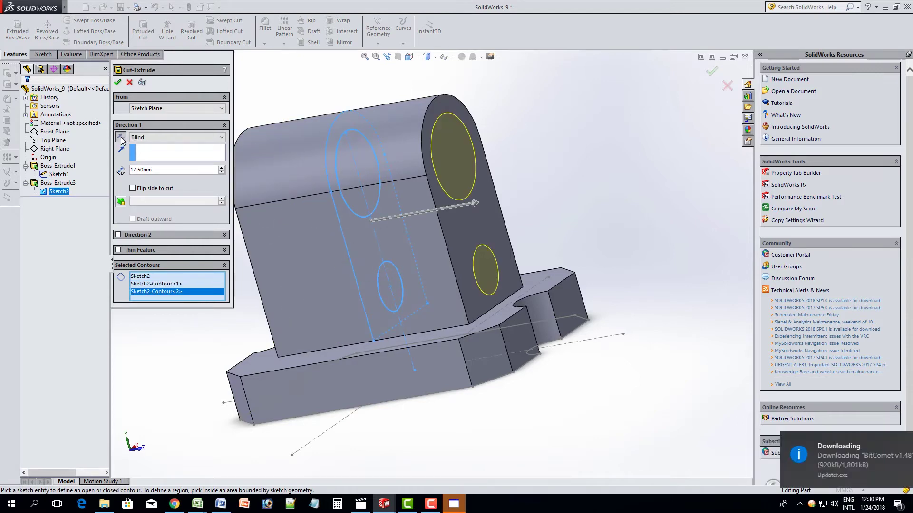
pyautogui.click(133, 188)
pyautogui.click(132, 189)
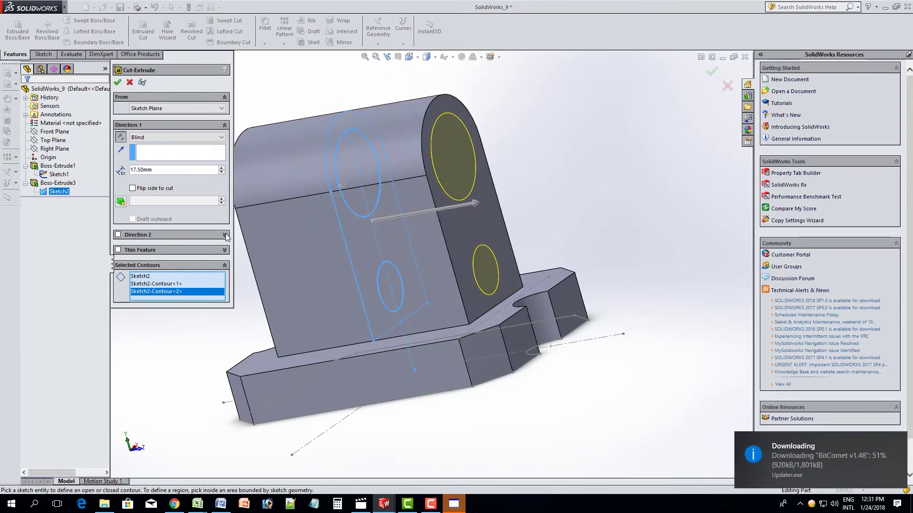
pyautogui.click(195, 235)
pyautogui.click(118, 235)
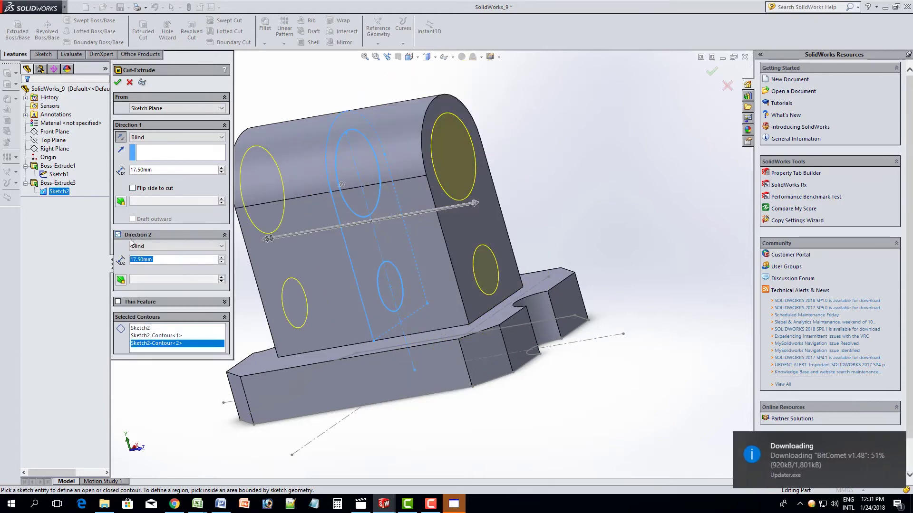
pyautogui.click(117, 84)
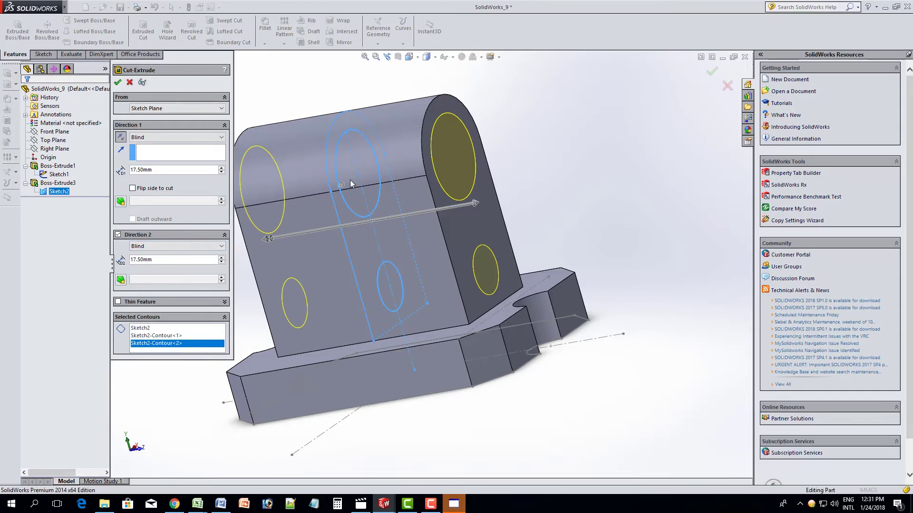
pyautogui.moveTo(279, 233)
pyautogui.mouseDown(button='middle')
pyautogui.moveTo(395, 225)
pyautogui.moveTo(342, 232)
pyautogui.moveTo(431, 244)
pyautogui.moveTo(204, 242)
pyautogui.moveTo(128, 226)
pyautogui.moveTo(264, 252)
pyautogui.moveTo(396, 258)
pyautogui.moveTo(475, 287)
pyautogui.mouseUp(button='middle')
pyautogui.click(267, 247)
pyautogui.scroll(3, 476, 287)
pyautogui.moveTo(321, 274)
pyautogui.mouseDown(button='middle')
pyautogui.moveTo(295, 270)
pyautogui.moveTo(349, 195)
pyautogui.moveTo(408, 287)
pyautogui.moveTo(361, 266)
pyautogui.mouseUp(button='middle')
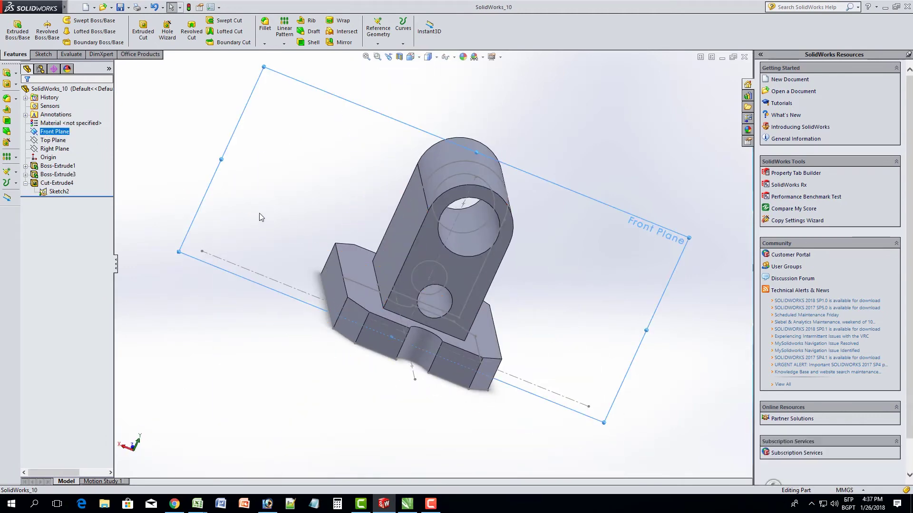
pyautogui.hotkey('ctrl', '1')
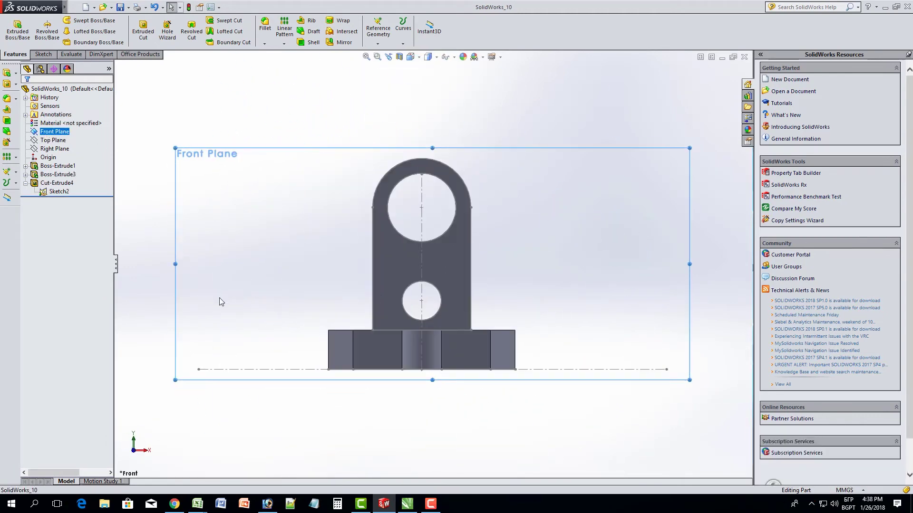
pyautogui.moveTo(332, 220); pyautogui.dragTo(325, 371, button='middle')
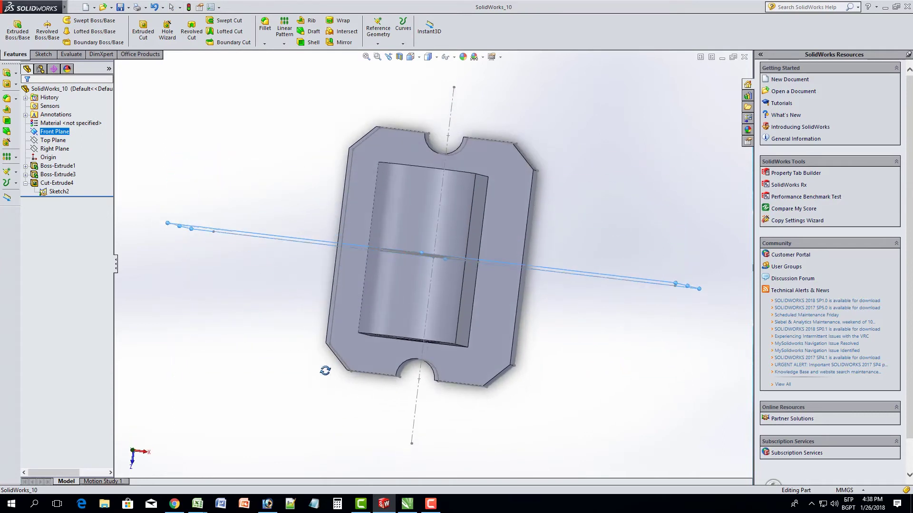
pyautogui.click(55, 141)
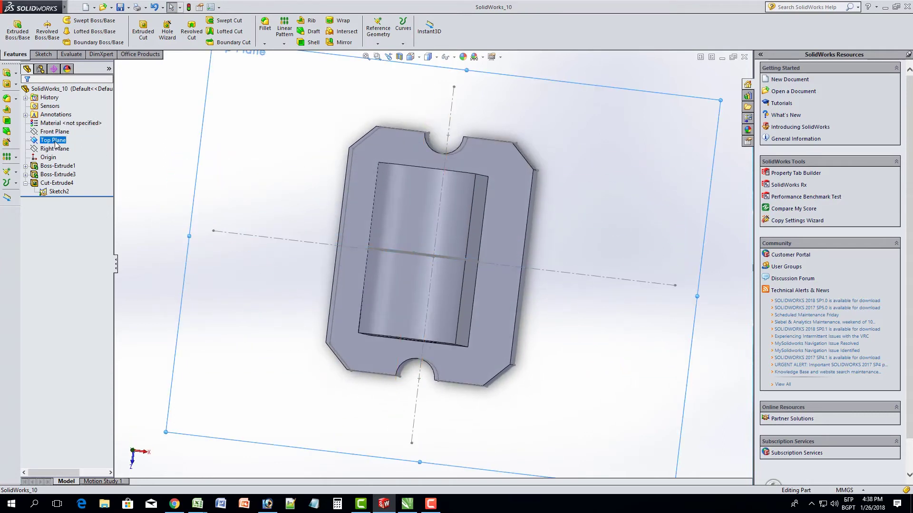
pyautogui.hotkey('ctrl', '8')
pyautogui.moveTo(430, 301)
pyautogui.mouseDown(button='middle')
pyautogui.moveTo(442, 271)
pyautogui.moveTo(447, 168)
pyautogui.moveTo(424, 186)
pyautogui.mouseUp(button='middle')
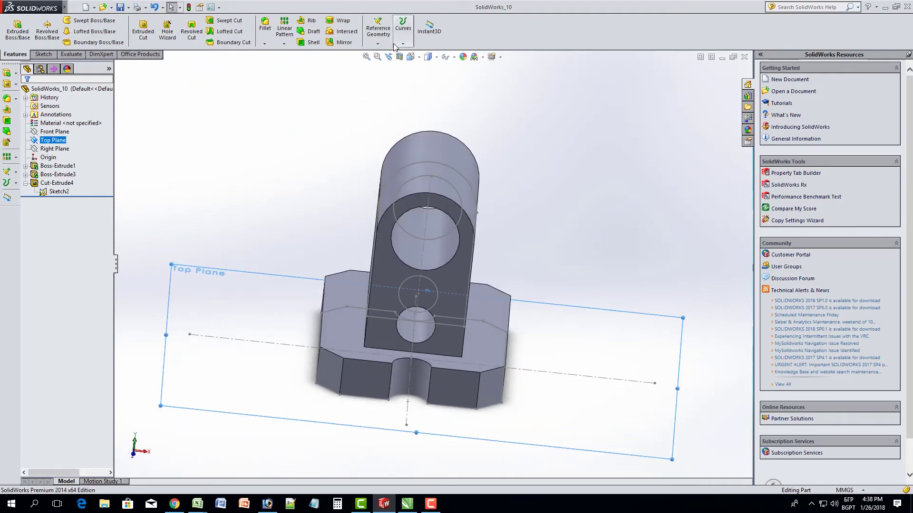
# Create Plane3 offset 43 mm from the Top Plane and view it normal-to
pyautogui.click(378, 45)
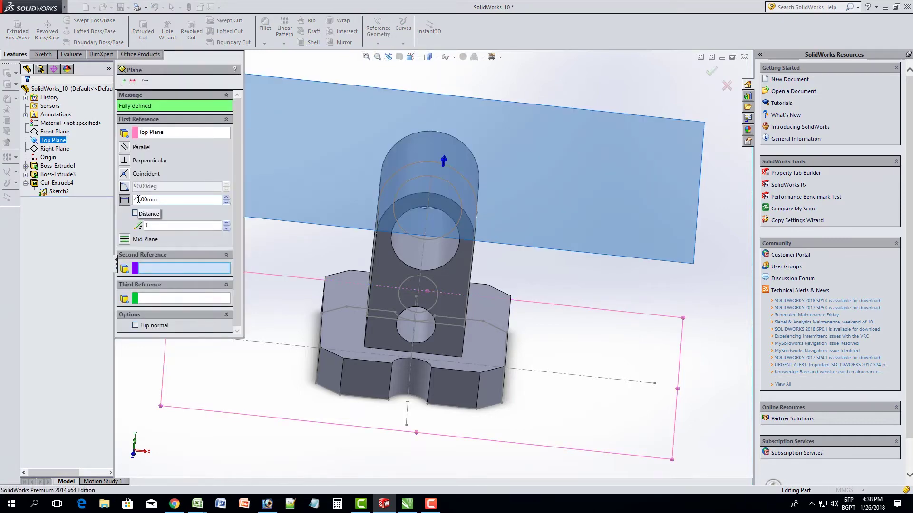
pyautogui.moveTo(463, 351); pyautogui.dragTo(414, 312, button='middle')
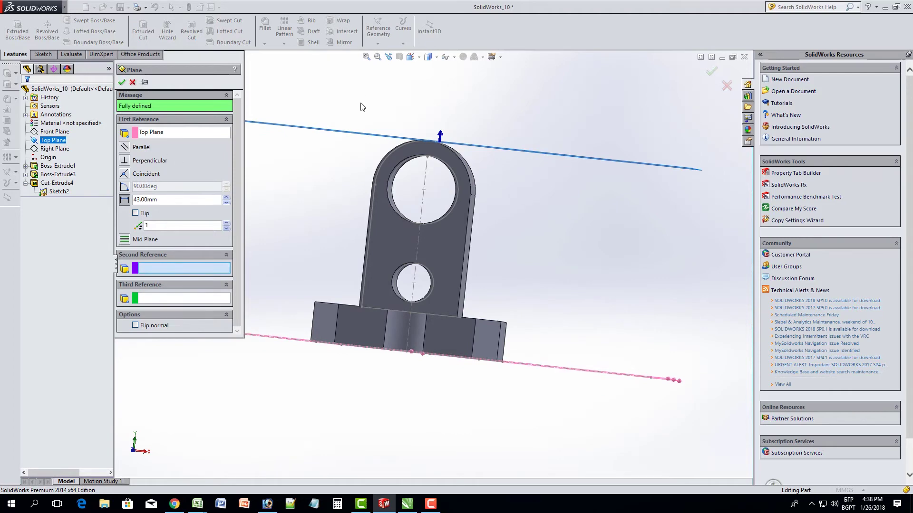
pyautogui.moveTo(361, 106); pyautogui.dragTo(401, 229, button='middle')
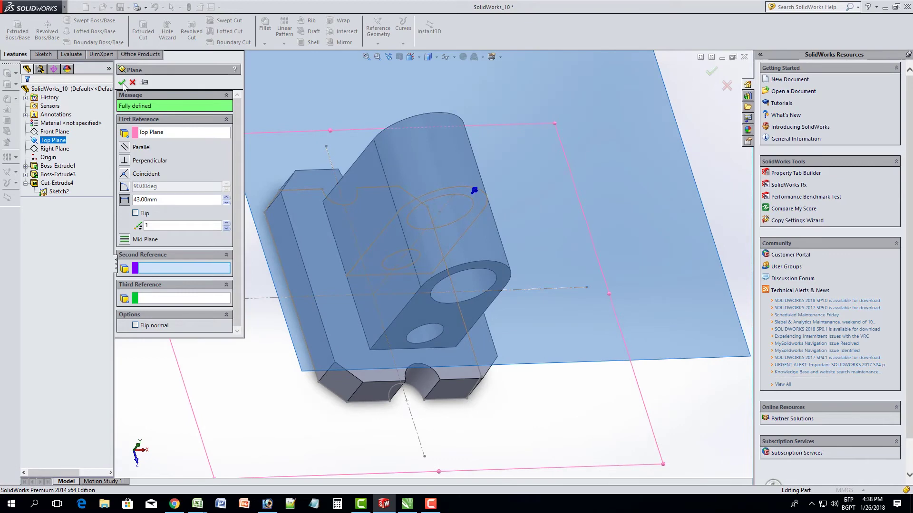
pyautogui.click(122, 83)
pyautogui.hotkey('ctrl', '8')
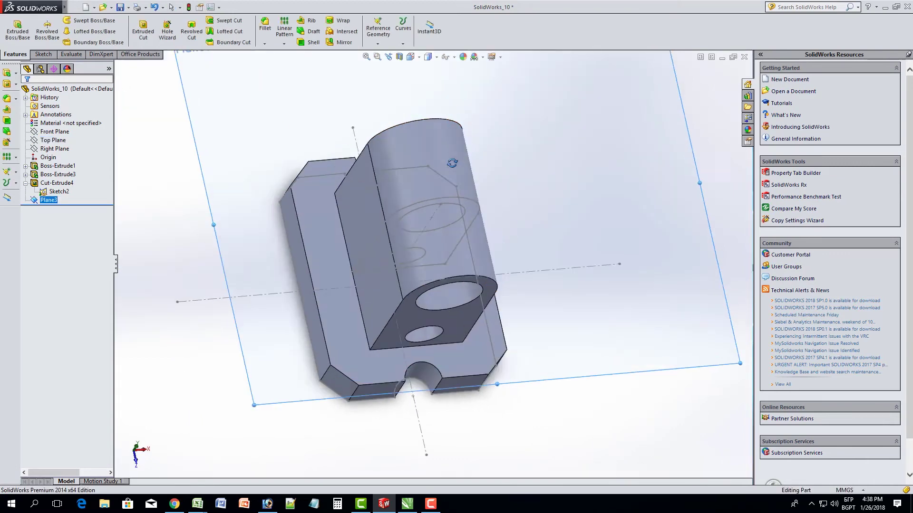
pyautogui.click(43, 54)
# Draw two concentric circles centred on the origin of Plane3
pyautogui.click(79, 24)
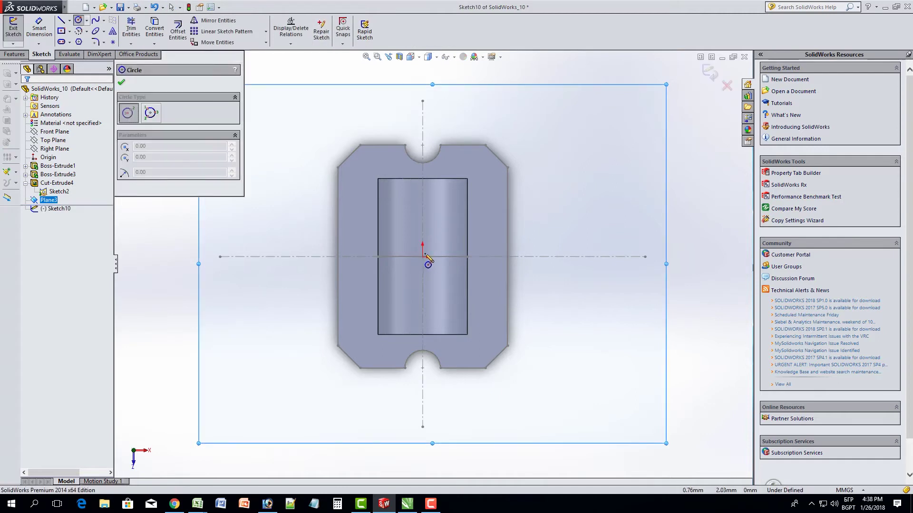
pyautogui.click(422, 256)
pyautogui.click(457, 235)
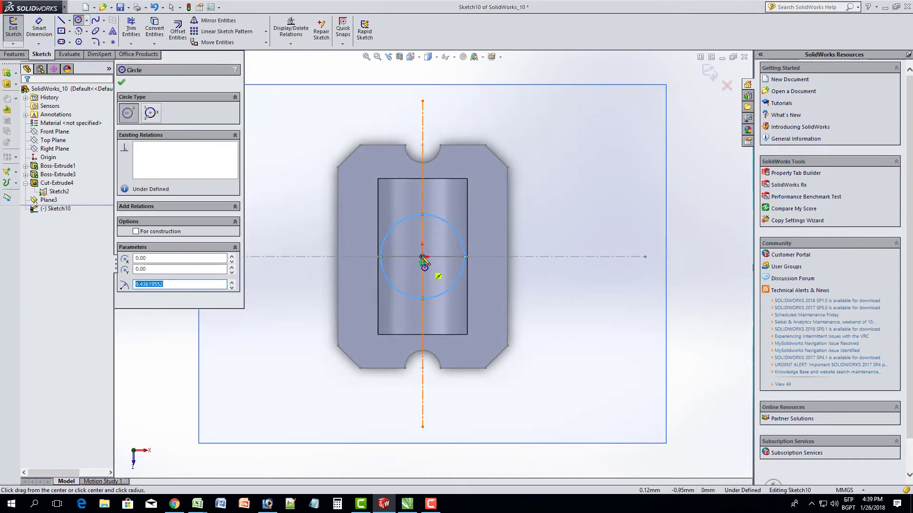
pyautogui.click(423, 257)
pyautogui.click(444, 235)
pyautogui.rightClick(443, 235)
pyautogui.click(466, 240)
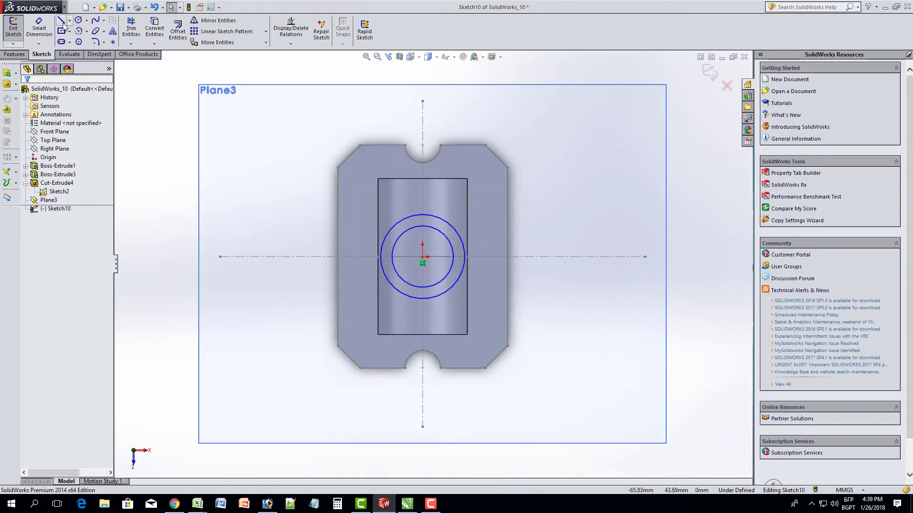
# Dimension the inner circle Ø14 and the outer circle Ø20 to fully define the sketch
pyautogui.click(39, 27)
pyautogui.click(423, 285)
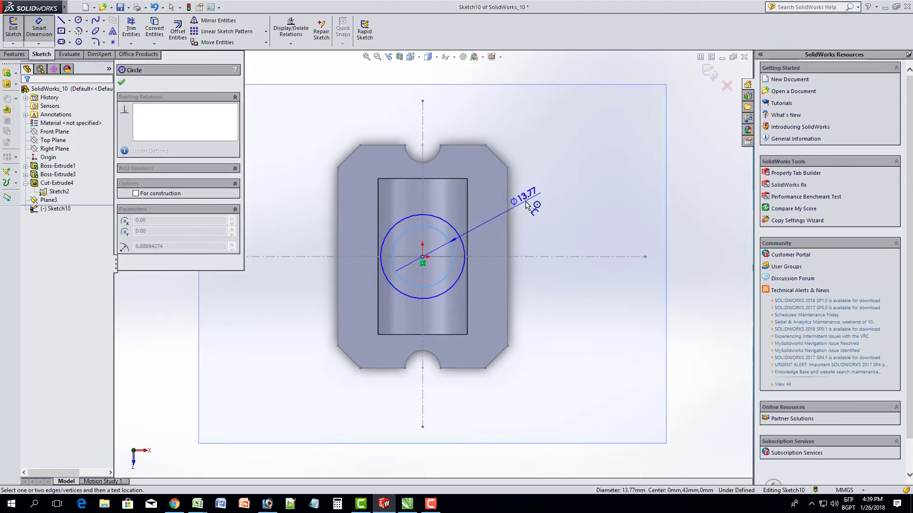
pyautogui.click(526, 204)
pyautogui.write('14')
pyautogui.press('Return')
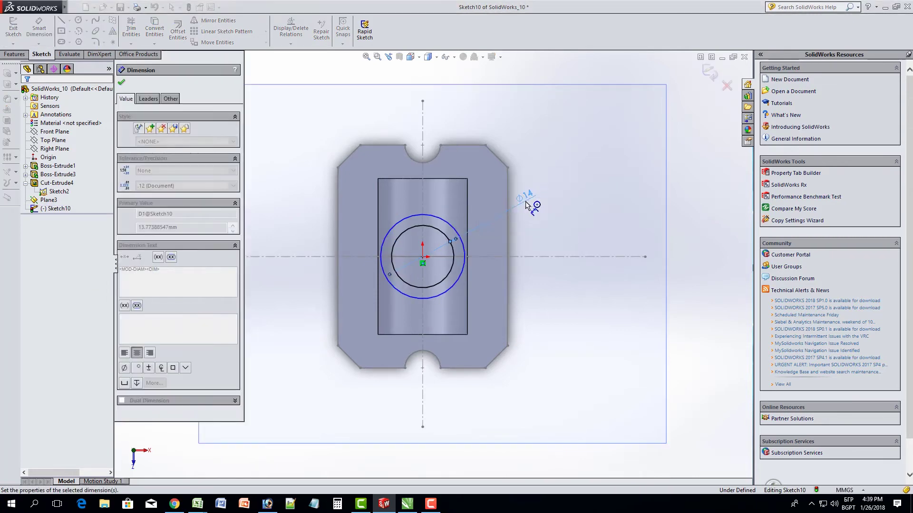
pyautogui.click(394, 285)
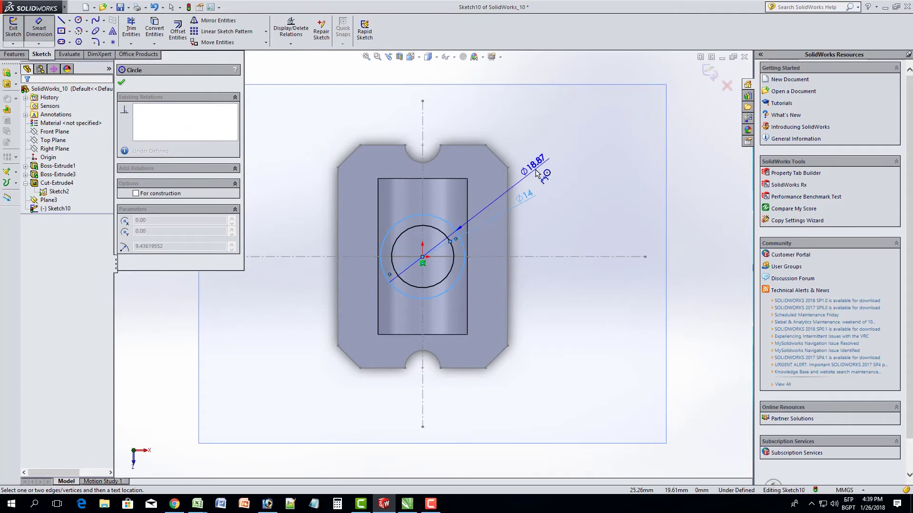
pyautogui.click(536, 173)
pyautogui.write('20')
pyautogui.press('Return')
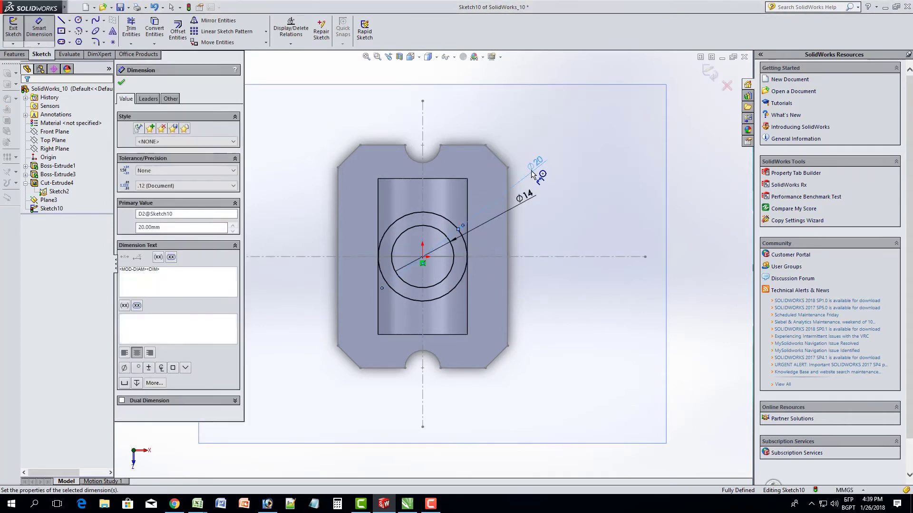
pyautogui.rightClick(546, 133)
pyautogui.click(578, 154)
pyautogui.moveTo(480, 329)
pyautogui.mouseDown(button='middle')
pyautogui.moveTo(381, 203)
pyautogui.moveTo(400, 233)
pyautogui.mouseUp(button='middle')
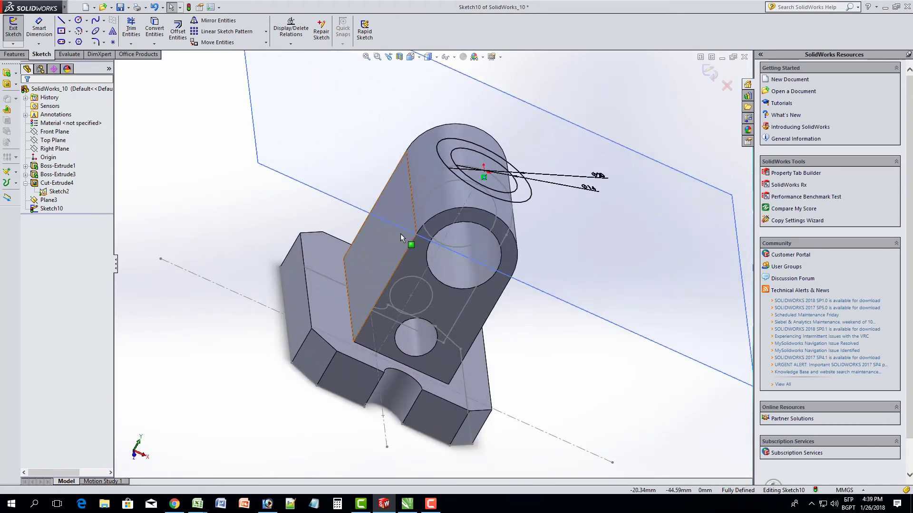
# Extrude the Ø20/Ø14 ring 10 mm one way and Up To Next the other as Boss-Extrude8
pyautogui.click(15, 55)
pyautogui.click(18, 29)
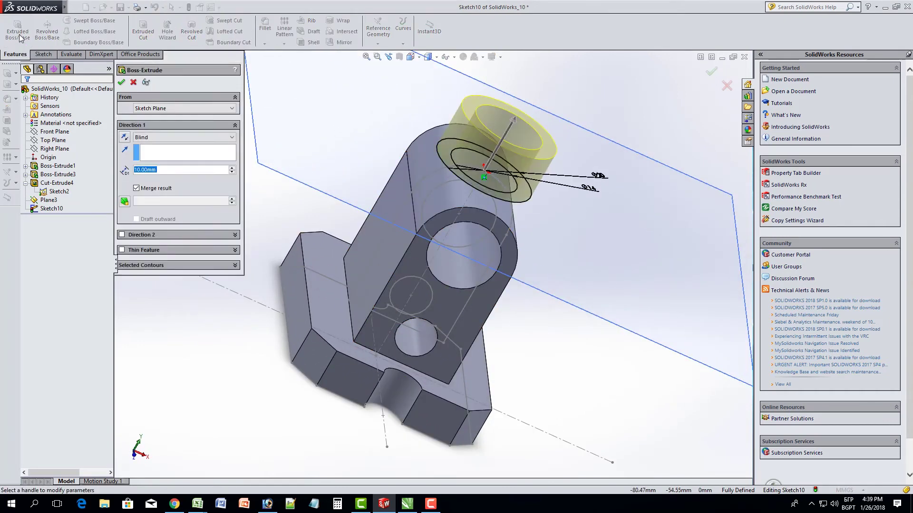
pyautogui.moveTo(655, 224)
pyautogui.mouseDown(button='middle')
pyautogui.moveTo(616, 203)
pyautogui.moveTo(590, 209)
pyautogui.mouseUp(button='middle')
pyautogui.click(122, 234)
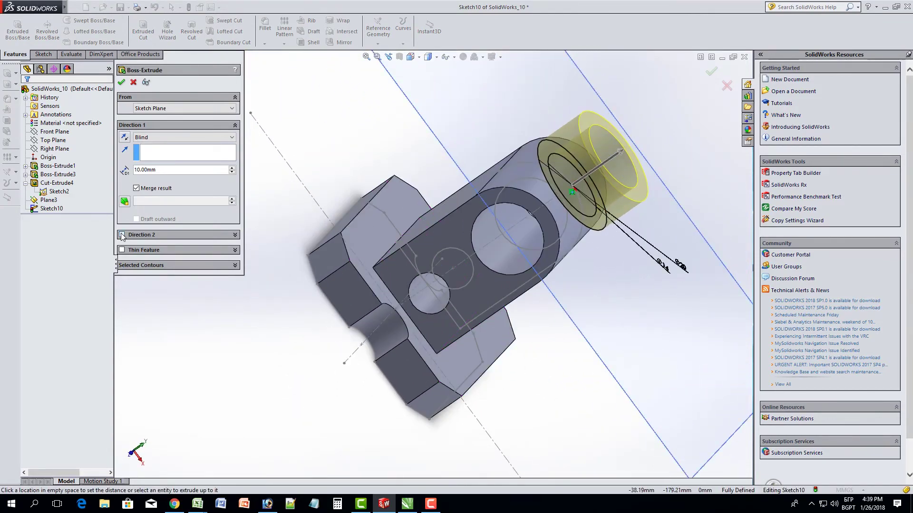
pyautogui.click(175, 247)
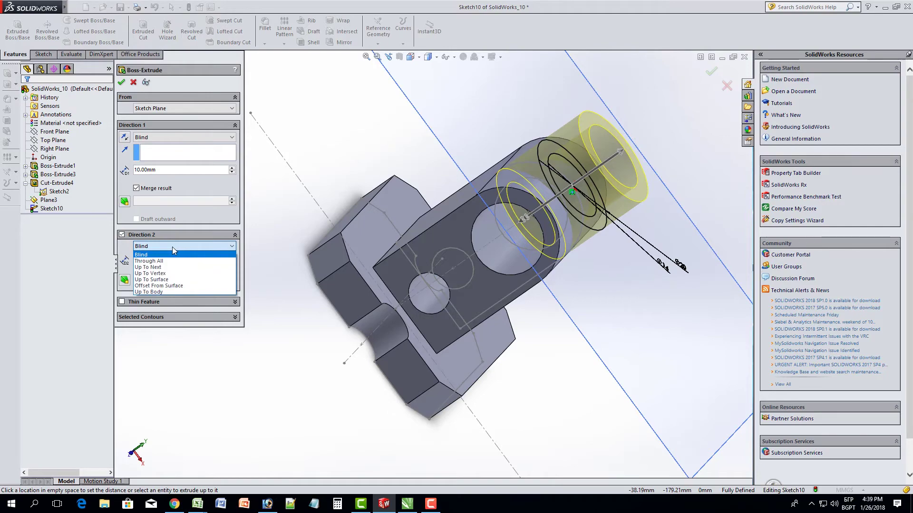
pyautogui.click(166, 267)
pyautogui.moveTo(480, 255)
pyautogui.mouseDown(button='middle')
pyautogui.moveTo(458, 195)
pyautogui.moveTo(383, 201)
pyautogui.moveTo(399, 201)
pyautogui.moveTo(404, 120)
pyautogui.moveTo(373, 207)
pyautogui.moveTo(440, 181)
pyautogui.moveTo(399, 170)
pyautogui.mouseUp(button='middle')
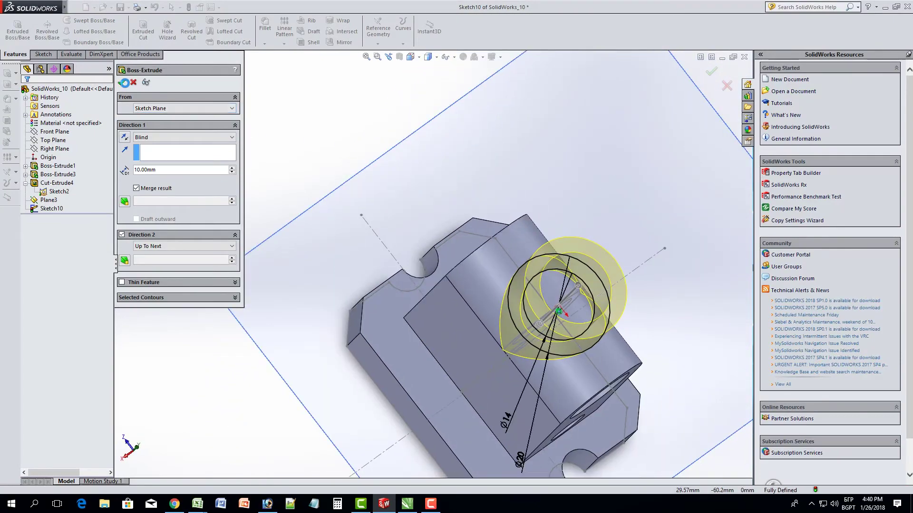
pyautogui.click(711, 71)
pyautogui.moveTo(710, 357)
pyautogui.mouseDown(button='middle')
pyautogui.moveTo(699, 214)
pyautogui.moveTo(642, 267)
pyautogui.moveTo(634, 224)
pyautogui.moveTo(672, 211)
pyautogui.moveTo(510, 234)
pyautogui.mouseUp(button='middle')
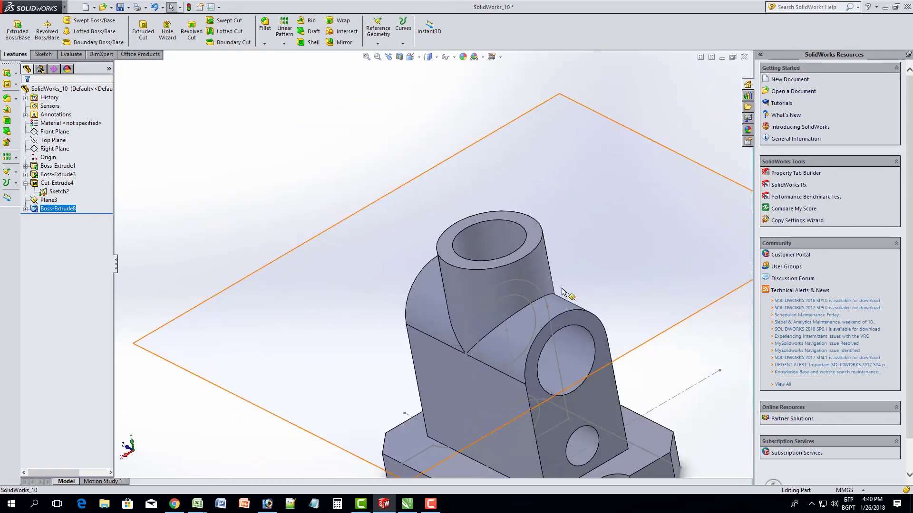
# Start a new sketch on Plane3, viewed from the top
pyautogui.hotkey('ctrl', '5')
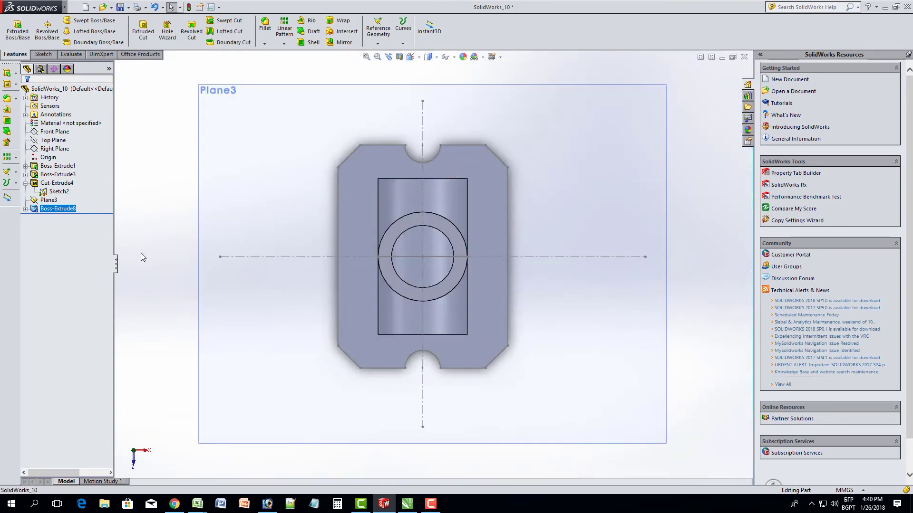
pyautogui.click(141, 258)
pyautogui.click(43, 54)
pyautogui.click(13, 27)
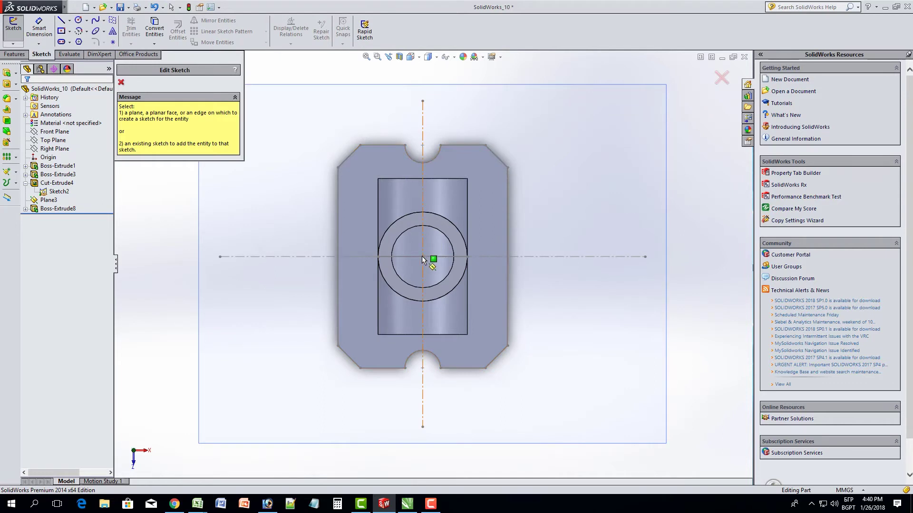
pyautogui.click(422, 259)
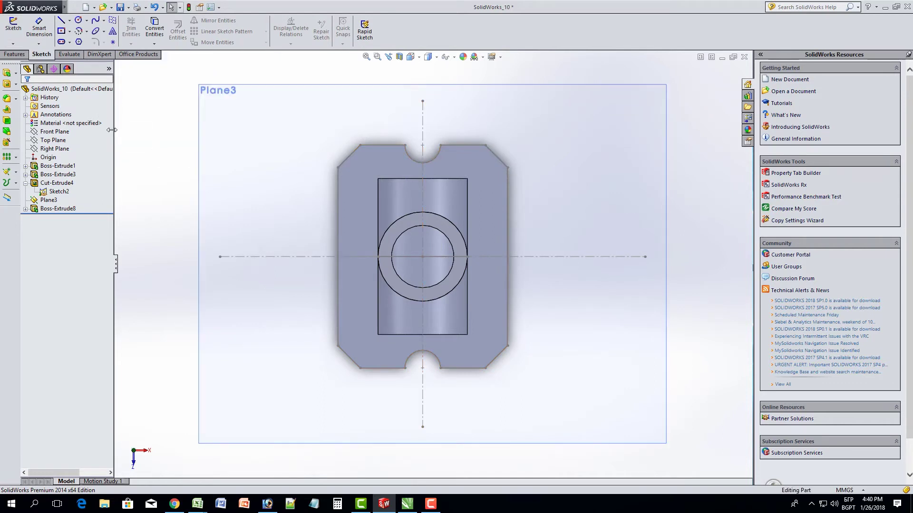
pyautogui.click(48, 199)
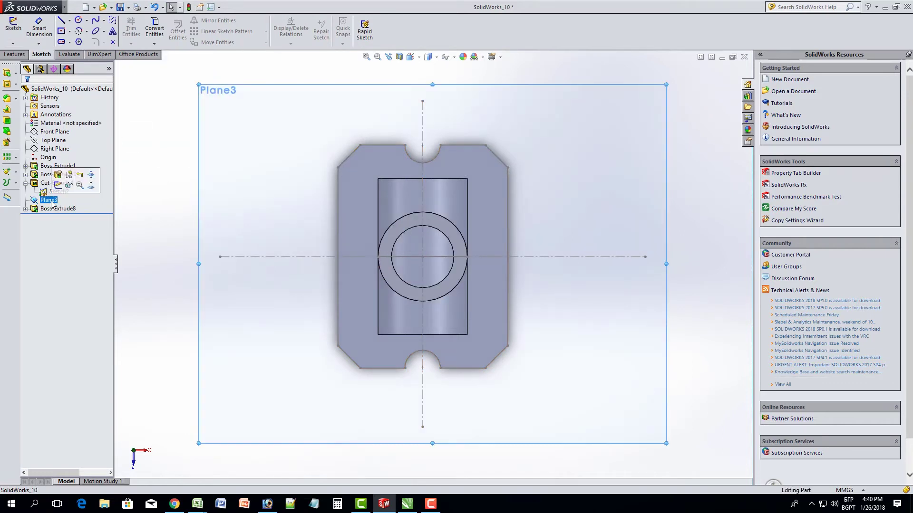
# Draw a circle centred on the origin and dimension it to Ø14 mm
pyautogui.click(79, 20)
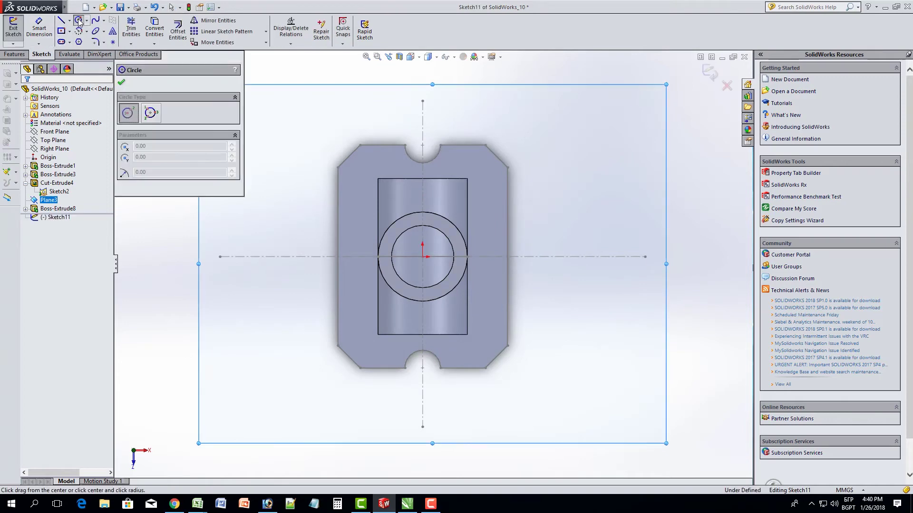
pyautogui.click(422, 257)
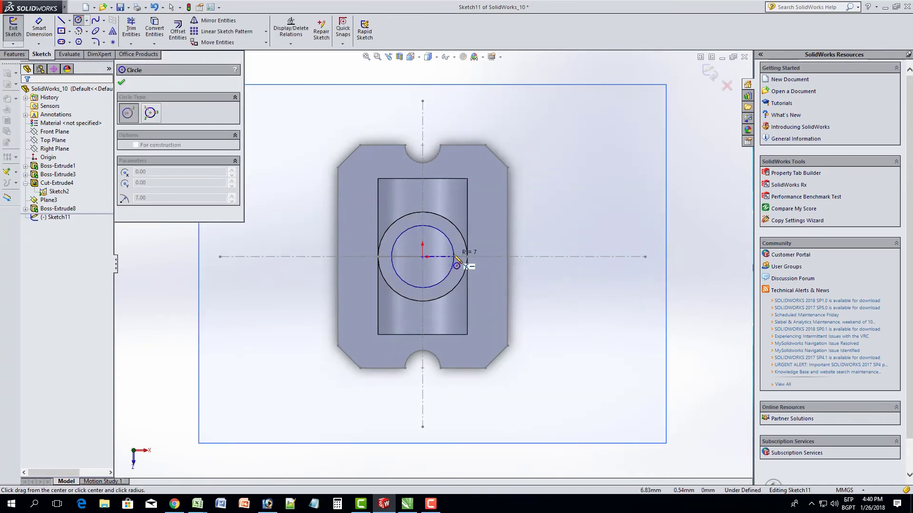
pyautogui.click(454, 257)
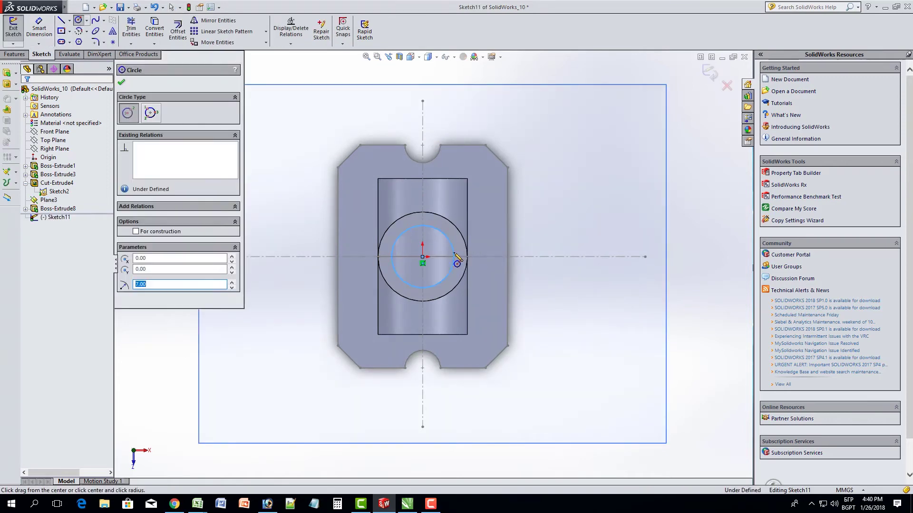
pyautogui.rightClick(311, 162)
pyautogui.click(333, 168)
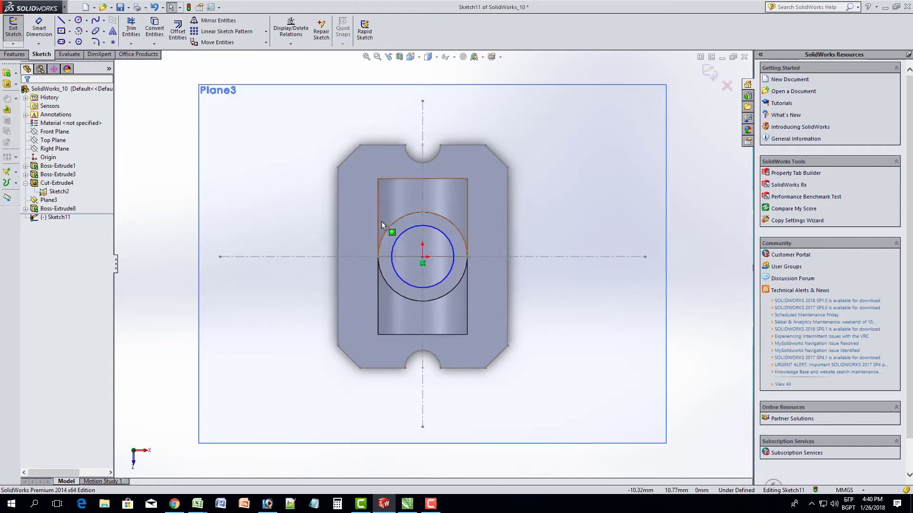
pyautogui.click(40, 28)
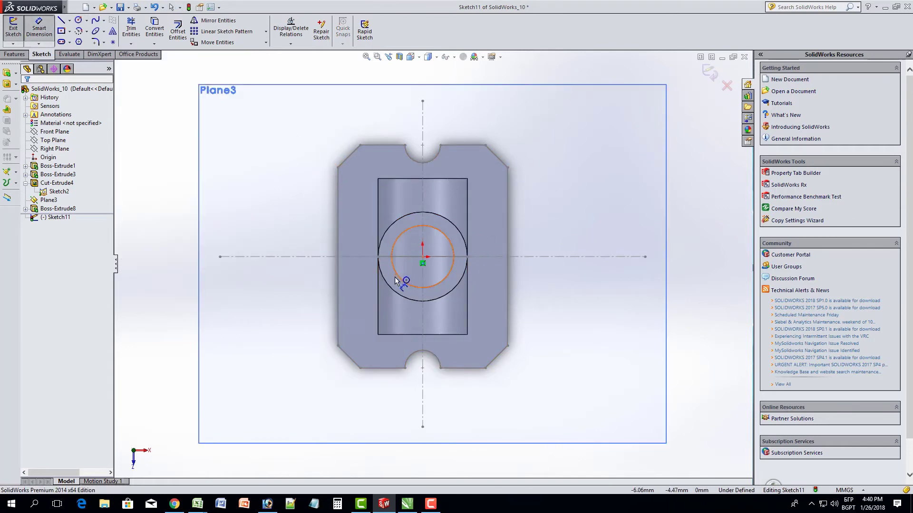
pyautogui.click(402, 280)
pyautogui.click(541, 226)
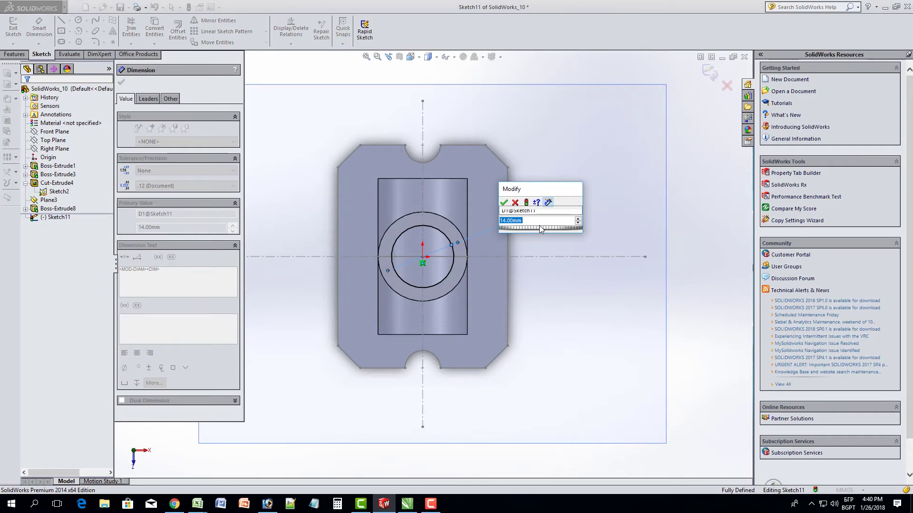
pyautogui.press('Return')
pyautogui.moveTo(449, 297); pyautogui.dragTo(224, 170, button='middle')
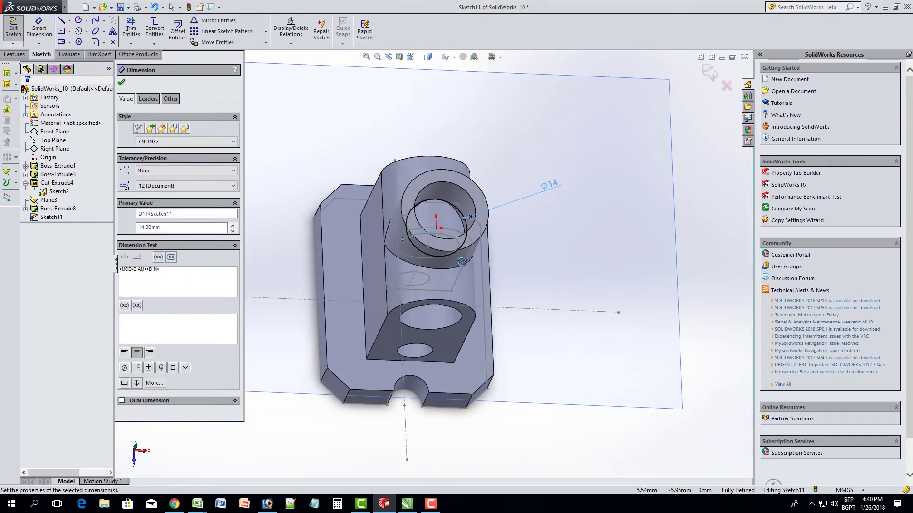
pyautogui.click(17, 56)
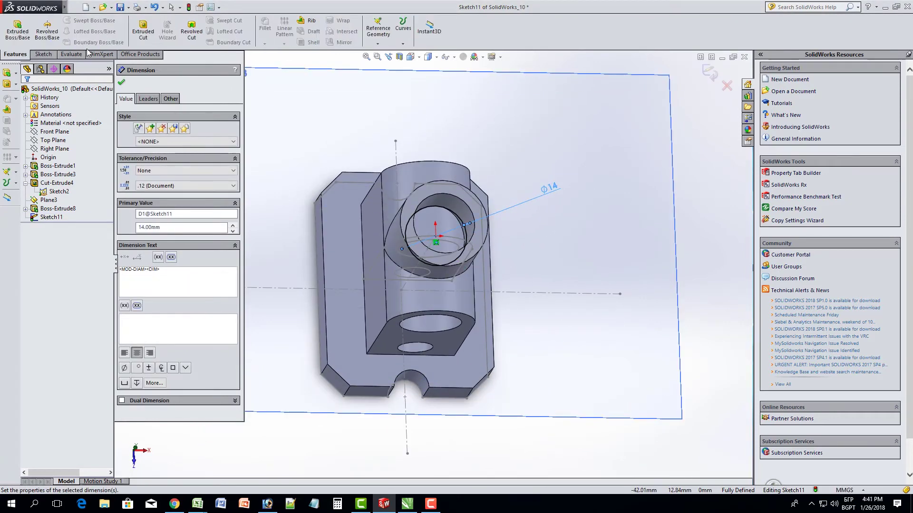
# Cut the Ø14 circle Up To Next into the boss as Cut-Extrude10, opening the bore
pyautogui.click(143, 31)
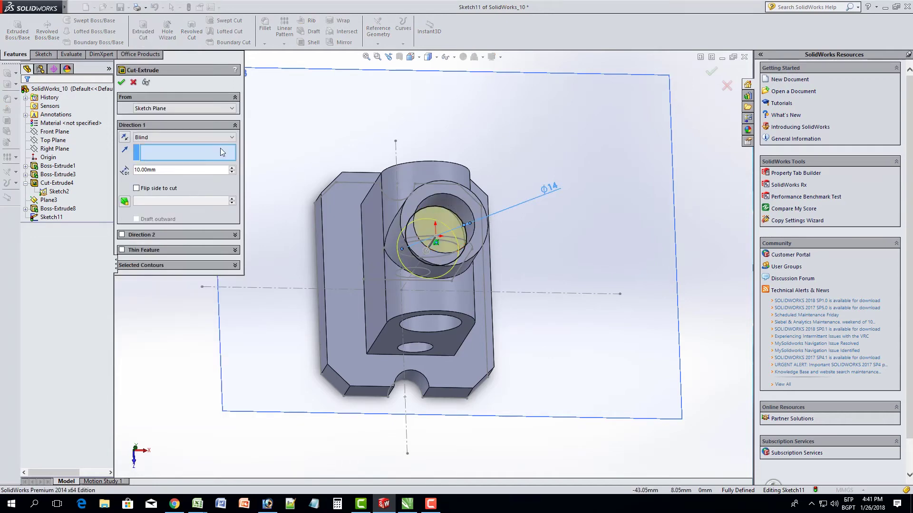
pyautogui.click(462, 202)
pyautogui.moveTo(261, 196); pyautogui.dragTo(485, 233, button='middle')
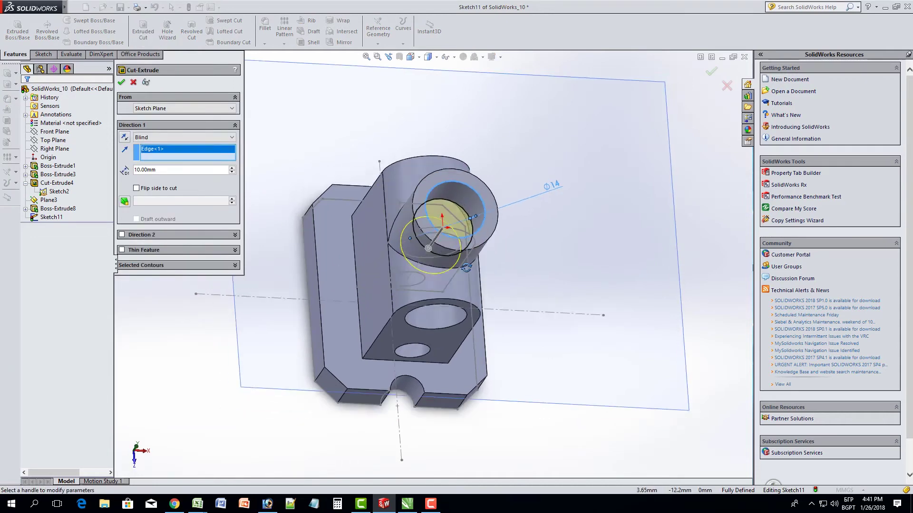
pyautogui.click(183, 137)
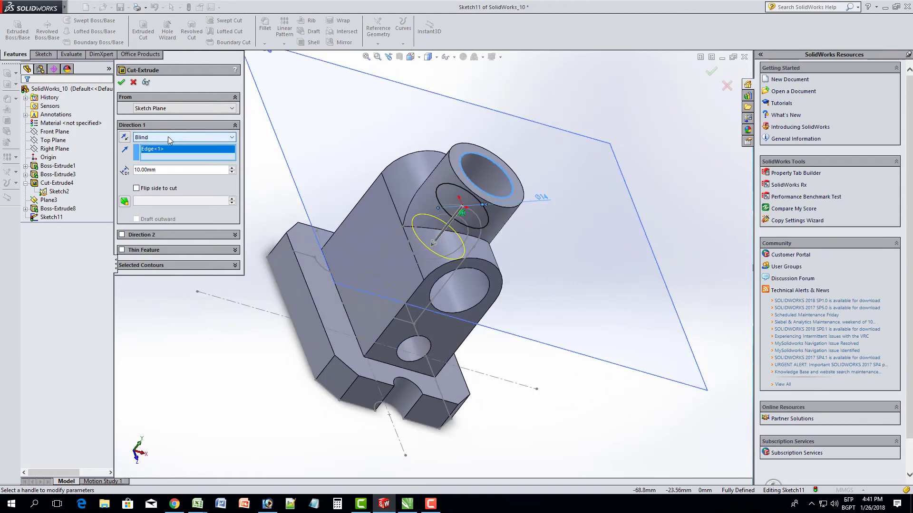
pyautogui.click(121, 235)
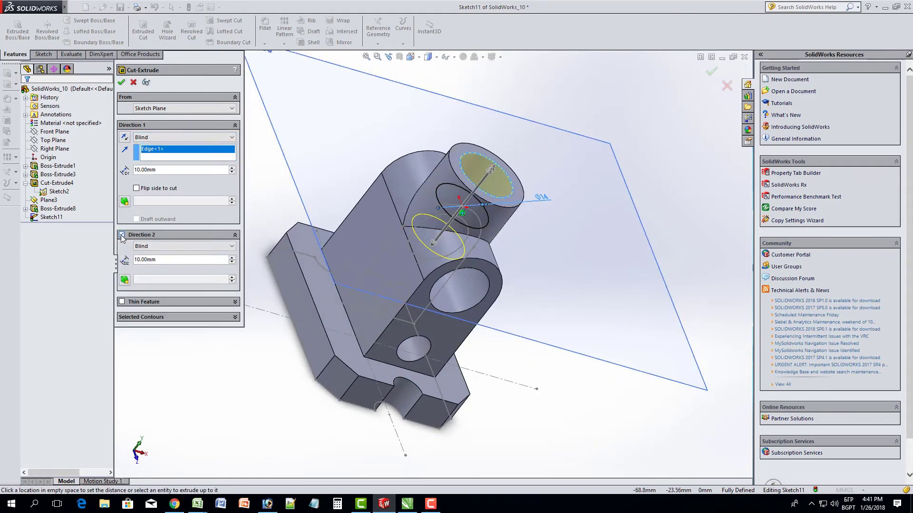
pyautogui.moveTo(412, 243); pyautogui.dragTo(159, 243, button='middle')
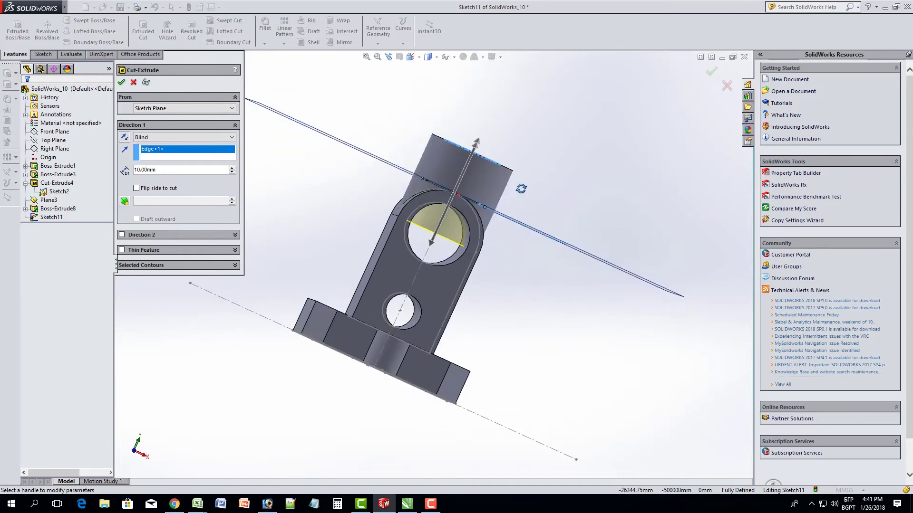
pyautogui.click(159, 141)
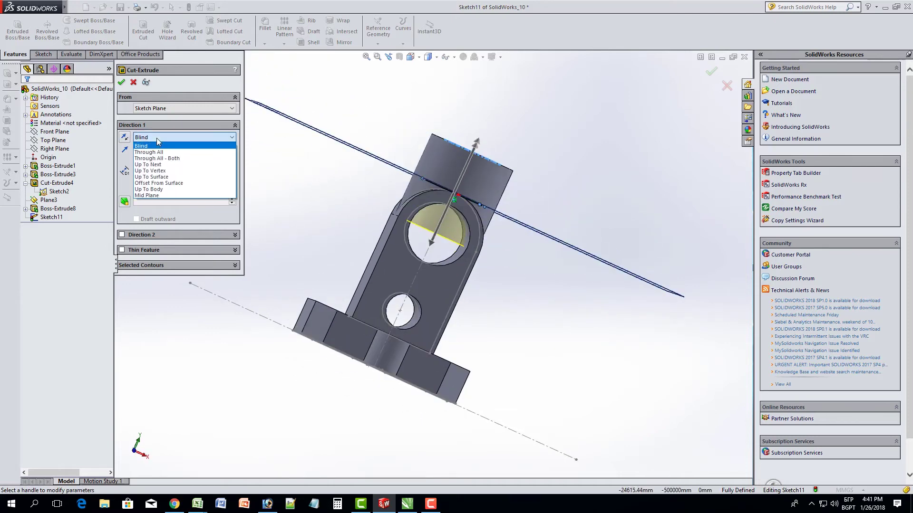
pyautogui.click(158, 166)
pyautogui.moveTo(359, 225); pyautogui.dragTo(349, 195, button='middle')
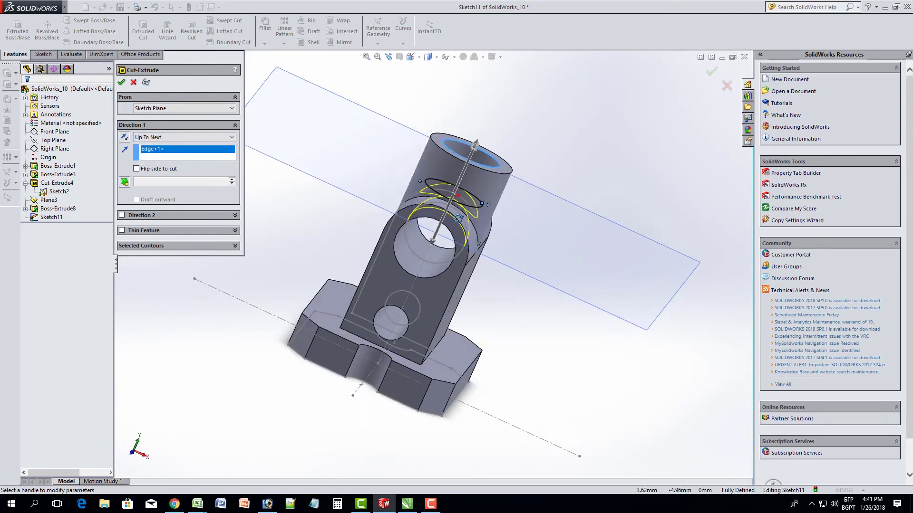
pyautogui.click(121, 82)
pyautogui.moveTo(528, 219)
pyautogui.mouseDown(button='middle')
pyautogui.moveTo(543, 146)
pyautogui.moveTo(483, 359)
pyautogui.moveTo(589, 190)
pyautogui.moveTo(585, 319)
pyautogui.mouseUp(button='middle')
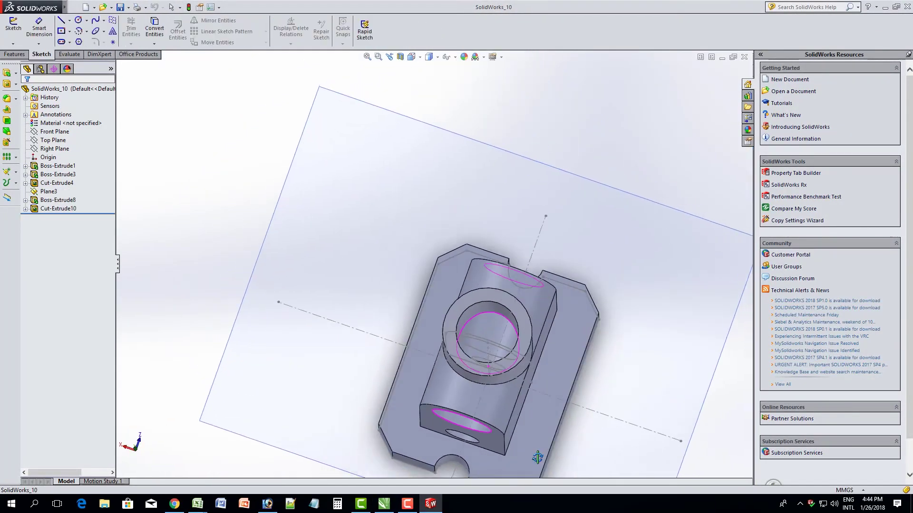
# Inspect the part, then pick the Top Plane as reference for a new plane
pyautogui.moveTo(537, 458)
pyautogui.mouseDown(button='middle')
pyautogui.moveTo(536, 330)
pyautogui.moveTo(566, 281)
pyautogui.mouseUp(button='middle')
pyautogui.scroll(-5, 541, 317)
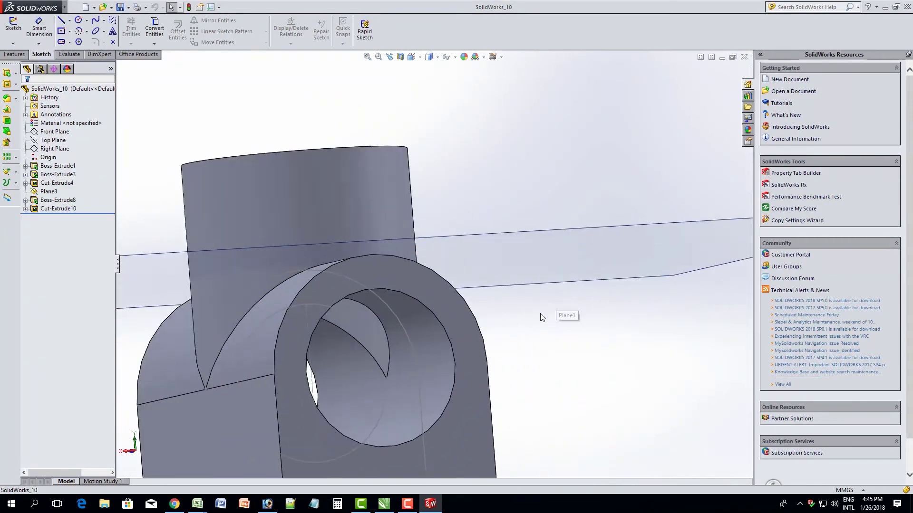
pyautogui.scroll(5, 541, 317)
pyautogui.moveTo(443, 307); pyautogui.dragTo(212, 185, button='middle')
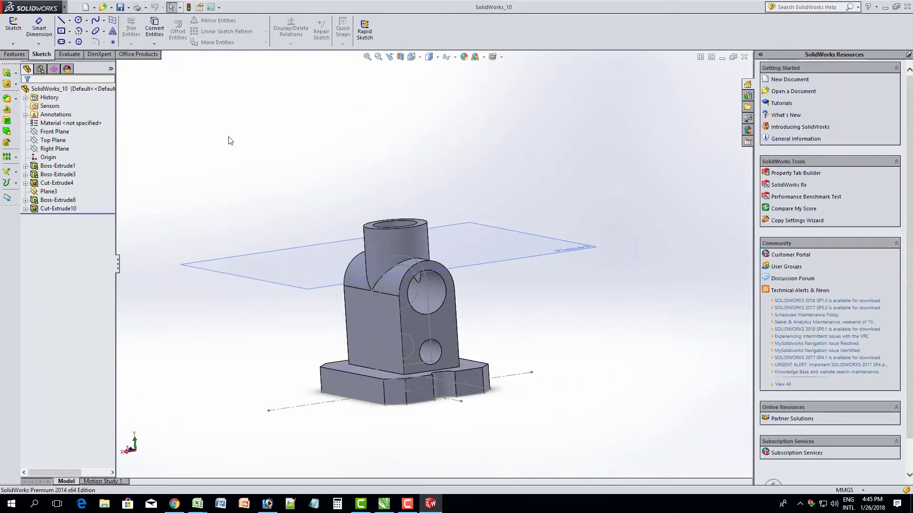
pyautogui.click(16, 55)
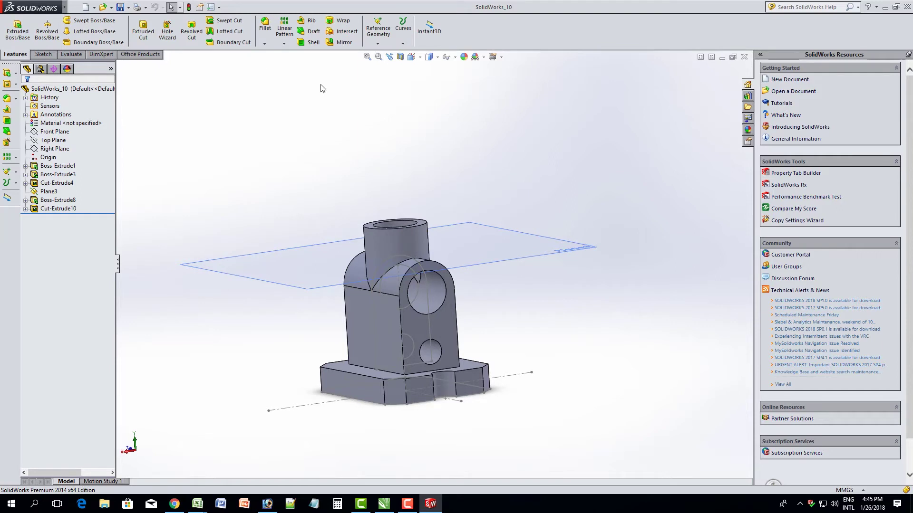
pyautogui.click(52, 141)
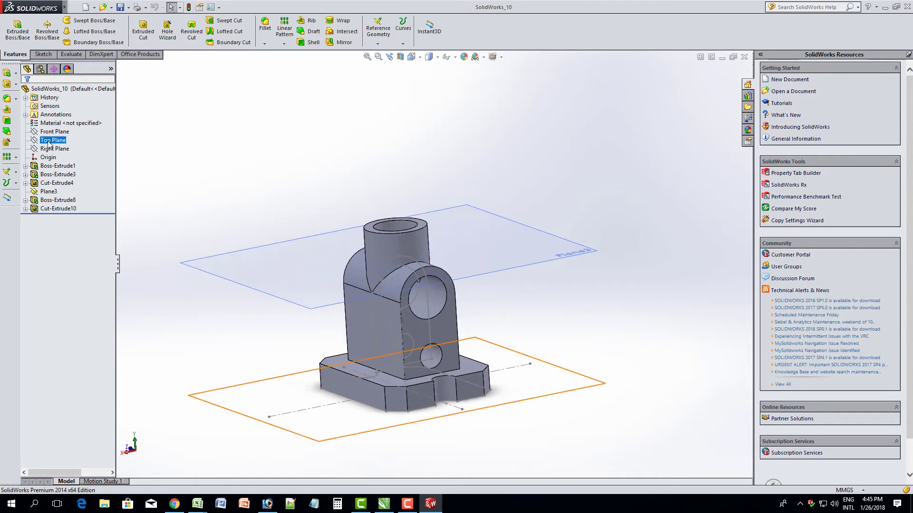
pyautogui.click(48, 143)
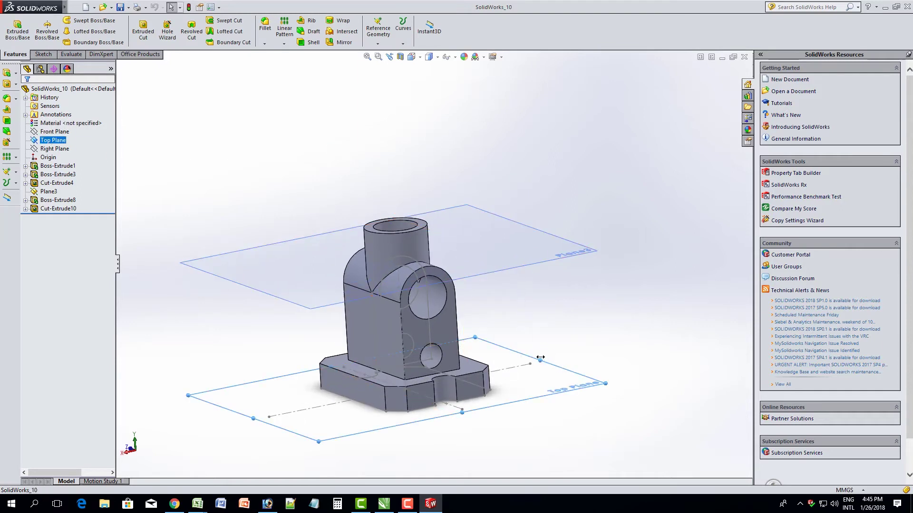
pyautogui.click(377, 29)
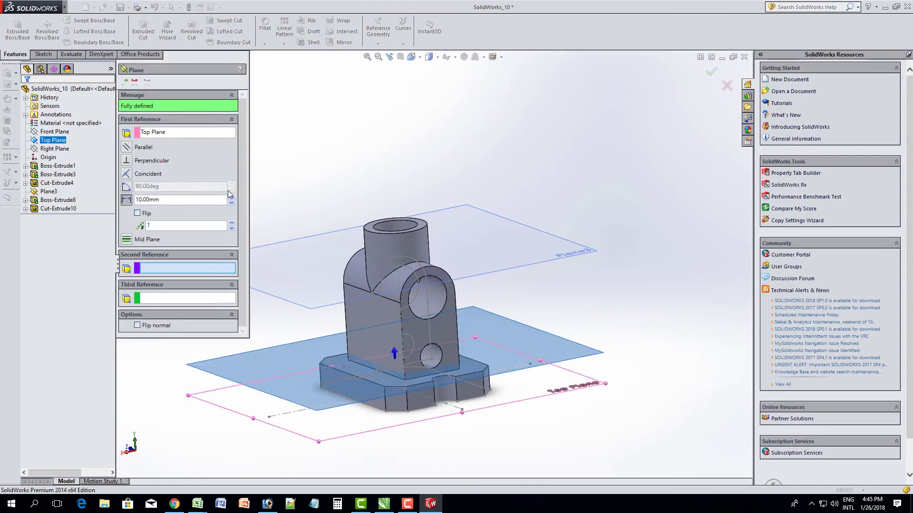
# Adjust the new plane's offset from the Top Plane to 8.00 mm
pyautogui.moveTo(542, 415); pyautogui.dragTo(541, 383, button='middle')
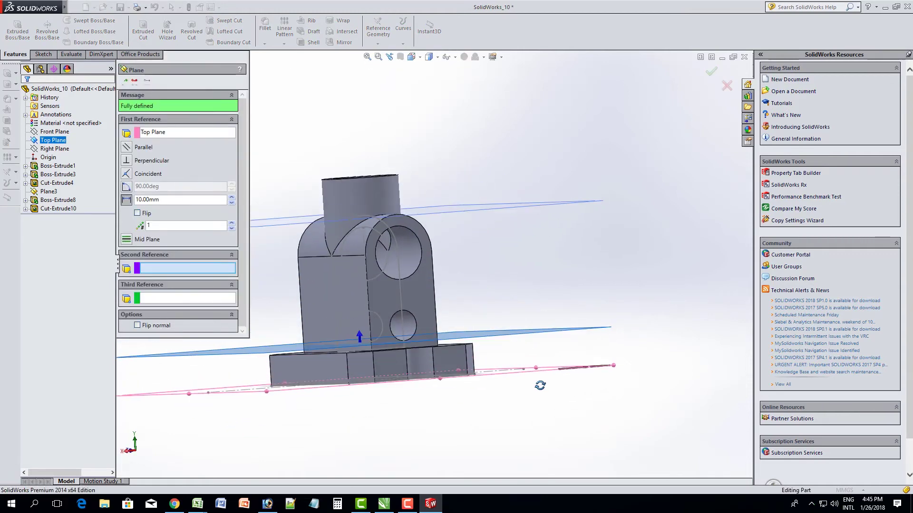
pyautogui.click(232, 203)
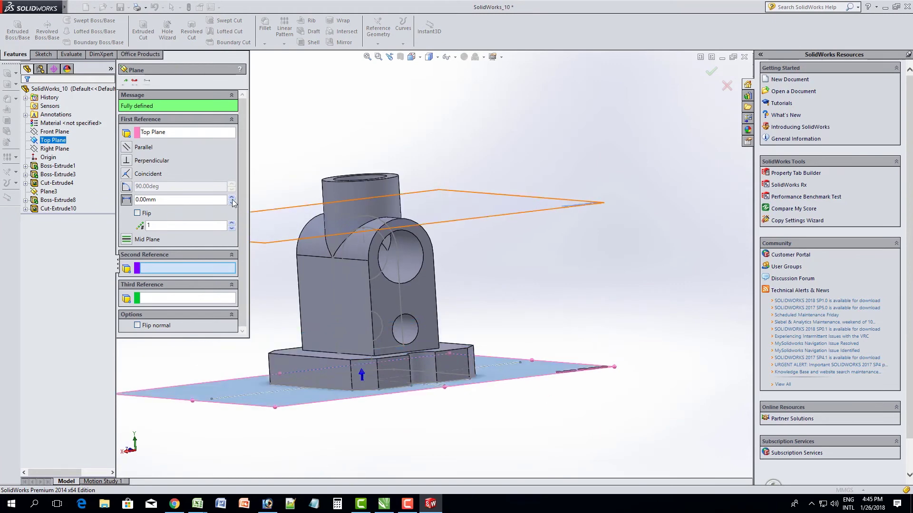
pyautogui.click(232, 198)
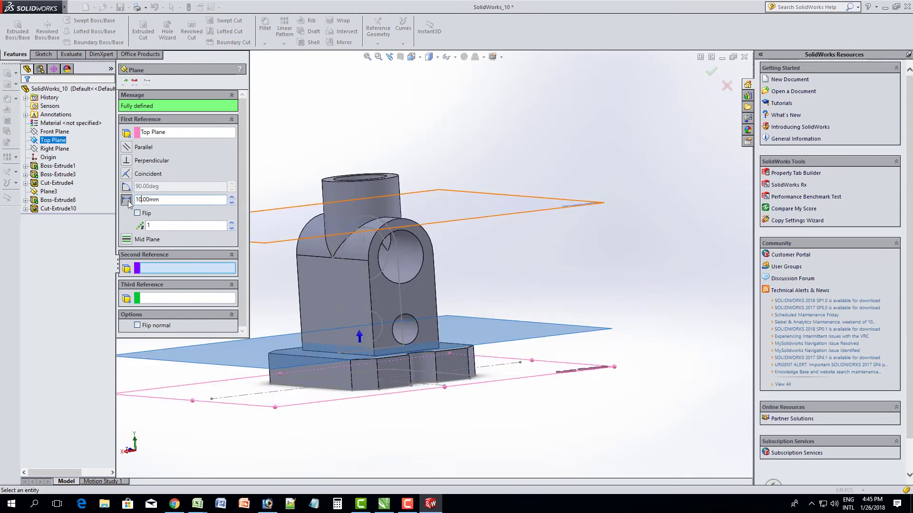
pyautogui.moveTo(332, 333)
pyautogui.mouseDown(button='middle')
pyautogui.moveTo(370, 341)
pyautogui.moveTo(357, 342)
pyautogui.mouseUp(button='middle')
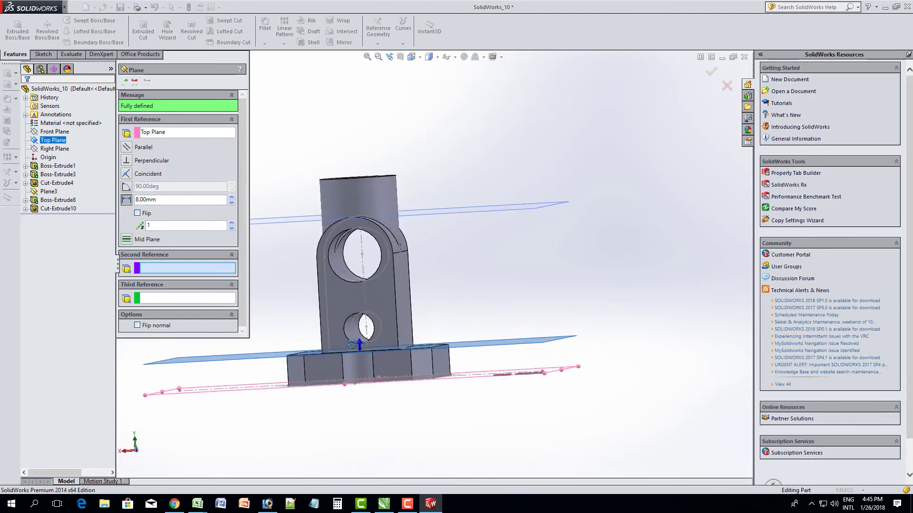
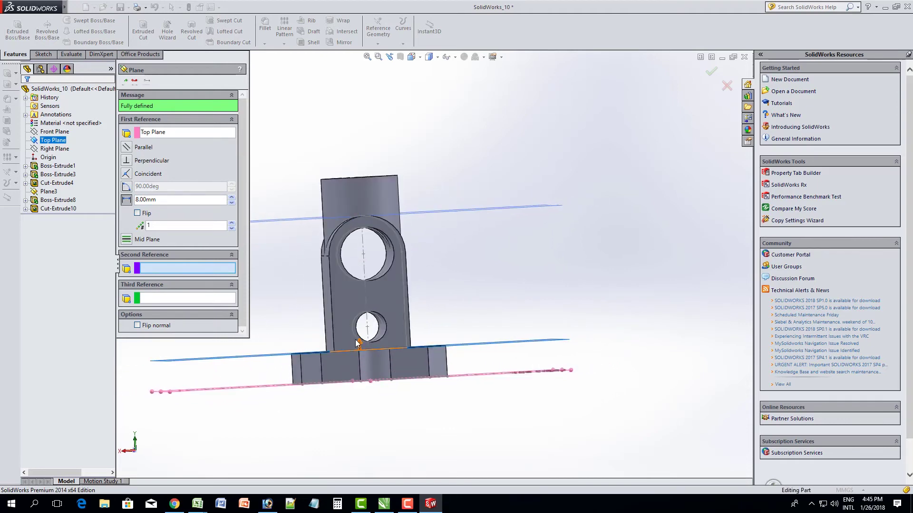
# Confirm the 8 mm offset plane from the Top Plane and orbit to view Plane4
pyautogui.click(123, 83)
pyautogui.moveTo(501, 367)
pyautogui.mouseDown(button='middle')
pyautogui.moveTo(516, 410)
pyautogui.moveTo(485, 430)
pyautogui.moveTo(161, 95)
pyautogui.mouseUp(button='middle')
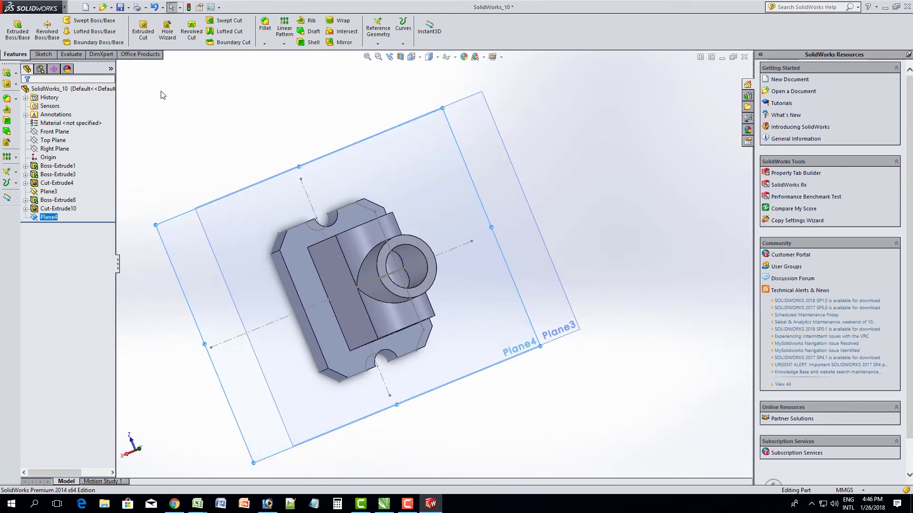
# Draw a centre rectangle on Plane4 beside the boss's bore and view it face-on
pyautogui.click(43, 55)
pyautogui.click(62, 31)
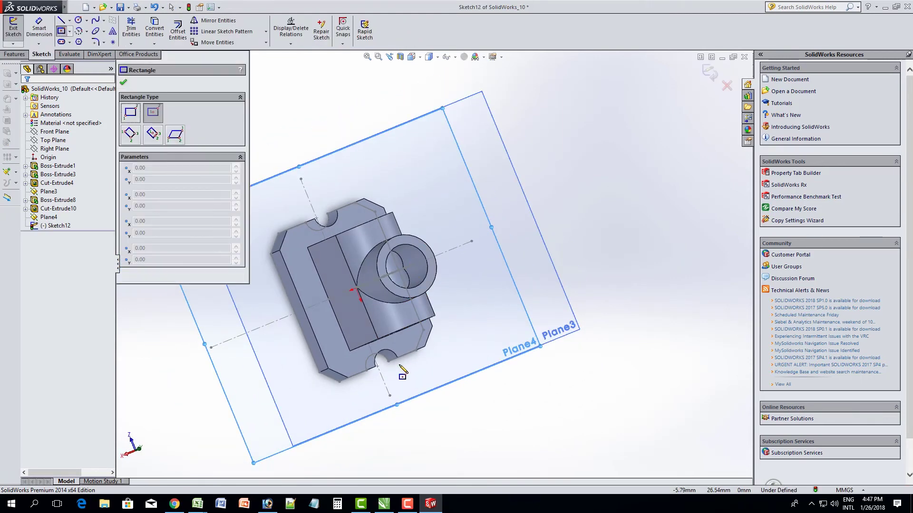
pyautogui.click(321, 305)
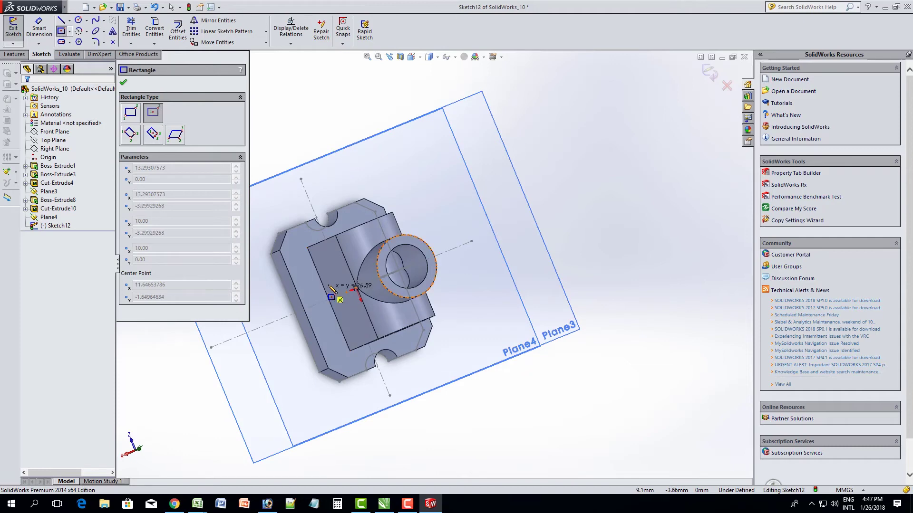
pyautogui.click(325, 285)
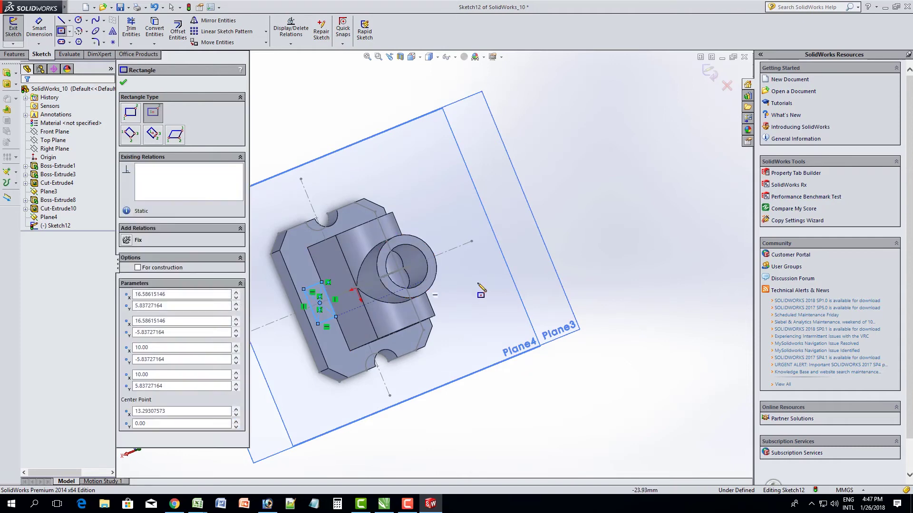
pyautogui.rightClick(321, 127)
pyautogui.click(349, 129)
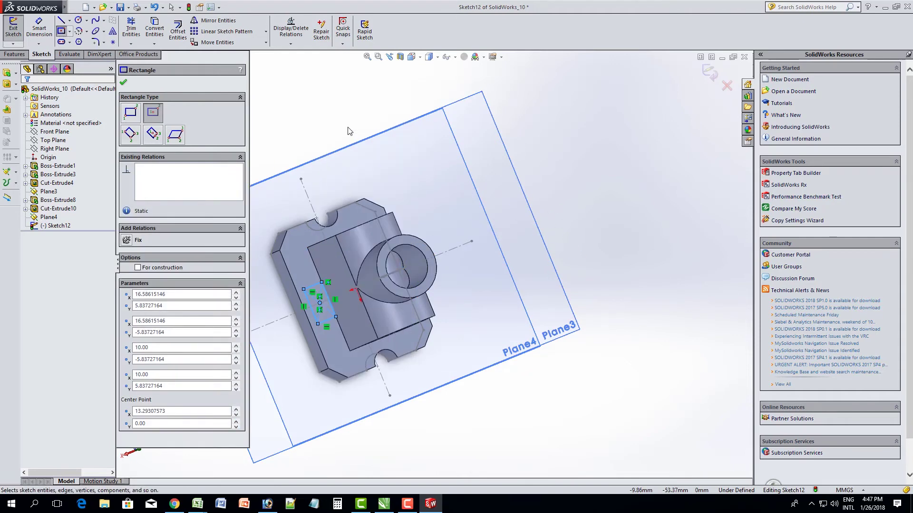
pyautogui.hotkey('ctrl', '8')
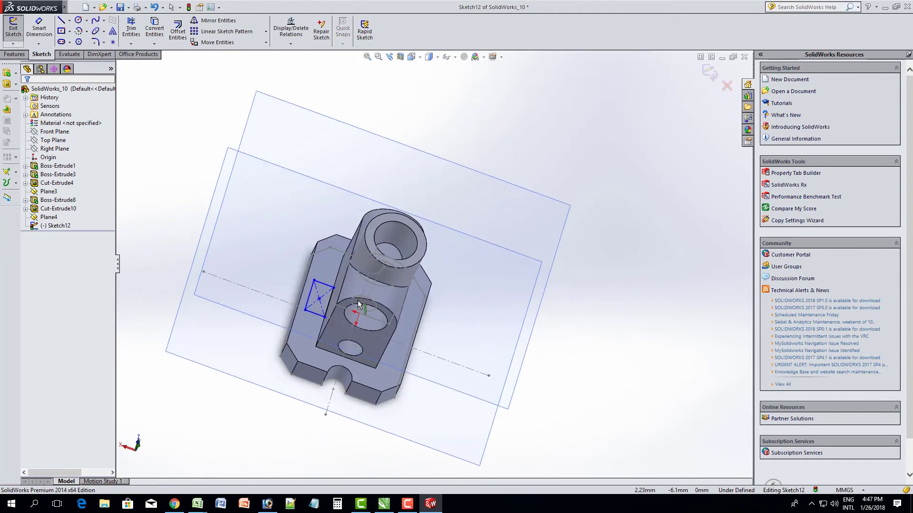
pyautogui.scroll(2, 501, 262)
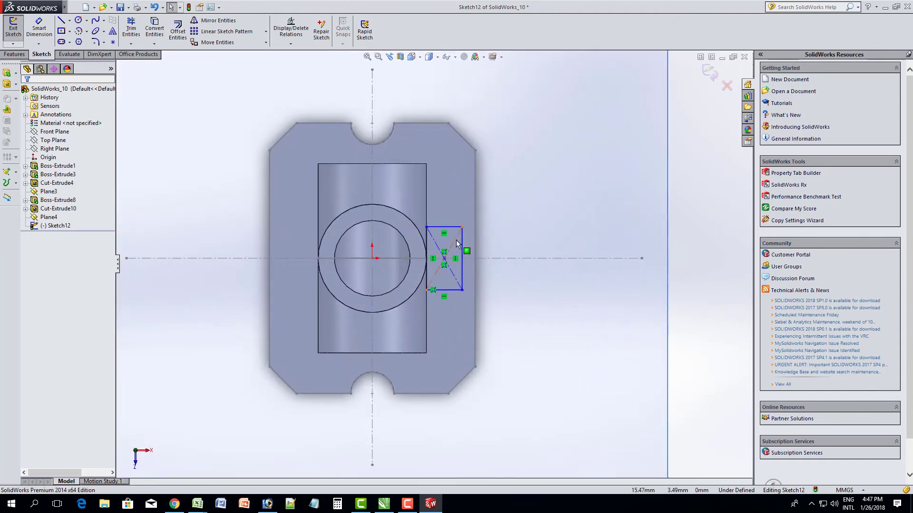
# Dimension the side rectangle's right edge to 12 and add a width dimension on its top edge
pyautogui.click(39, 28)
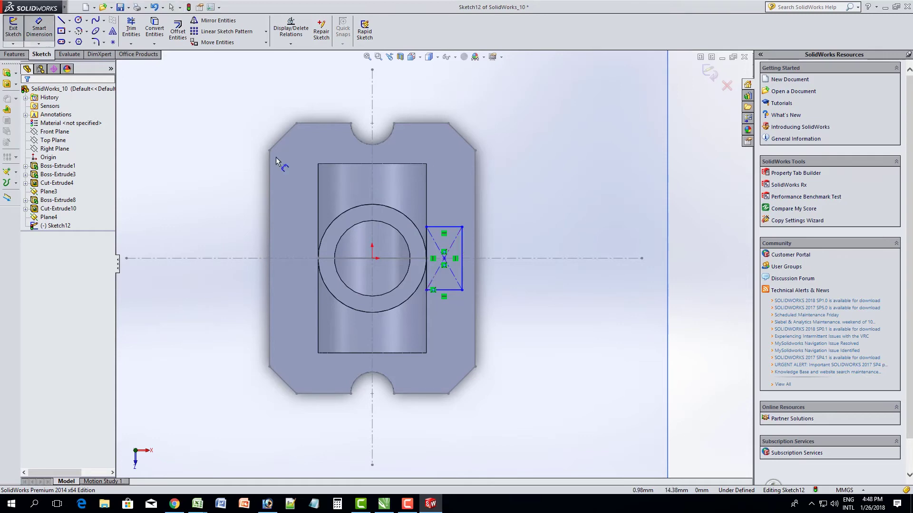
pyautogui.click(460, 256)
pyautogui.click(502, 259)
pyautogui.write('12')
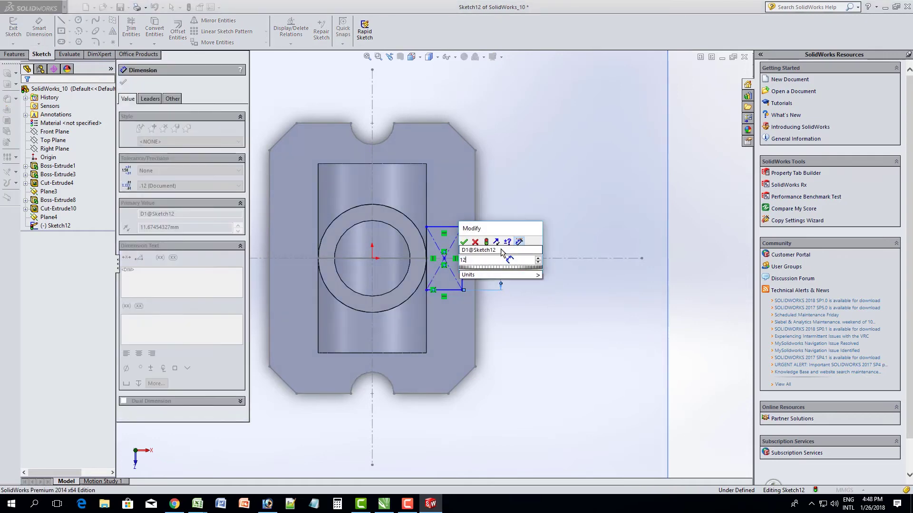
pyautogui.press('Return')
pyautogui.click(444, 227)
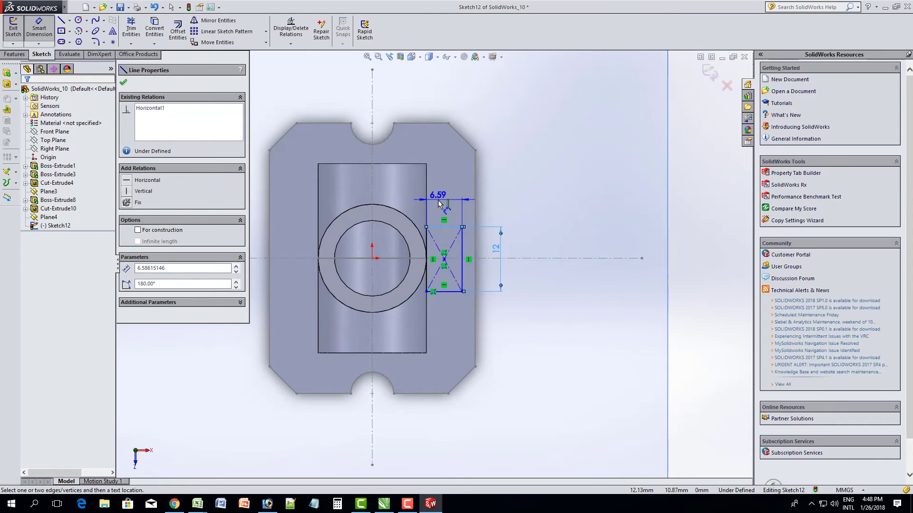
pyautogui.click(438, 204)
pyautogui.write('8')
pyautogui.press('Return')
pyautogui.scroll(-1, 489, 277)
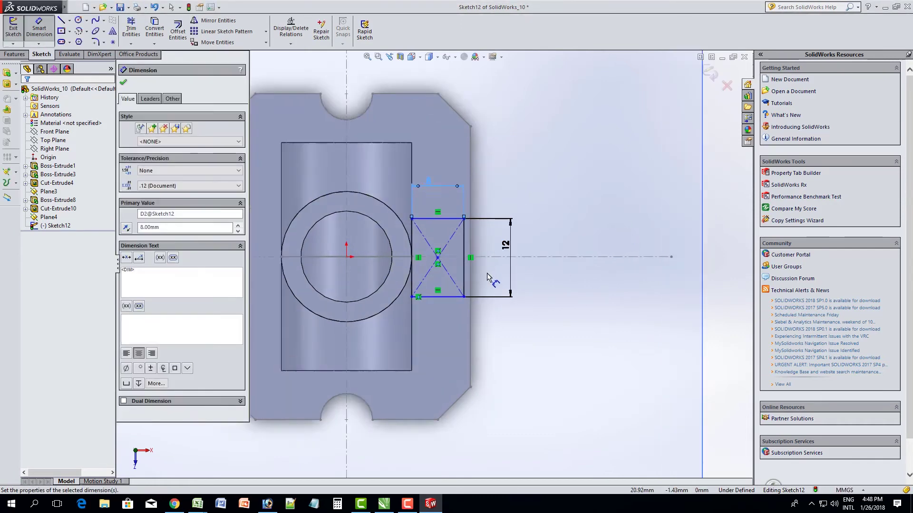
pyautogui.scroll(-1, 487, 277)
pyautogui.scroll(1, 519, 232)
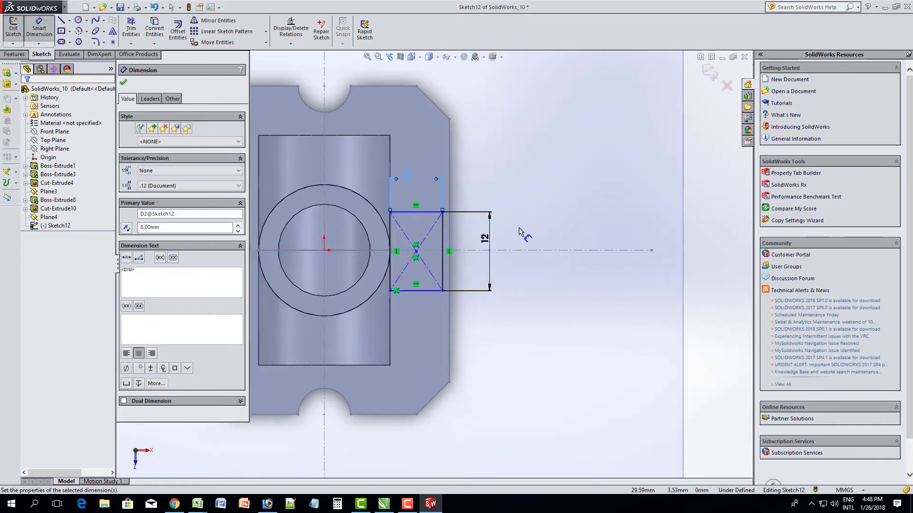
# Try dimensioning the rectangle's centre point, dismissing the redundant dimension prompt
pyautogui.click(416, 254)
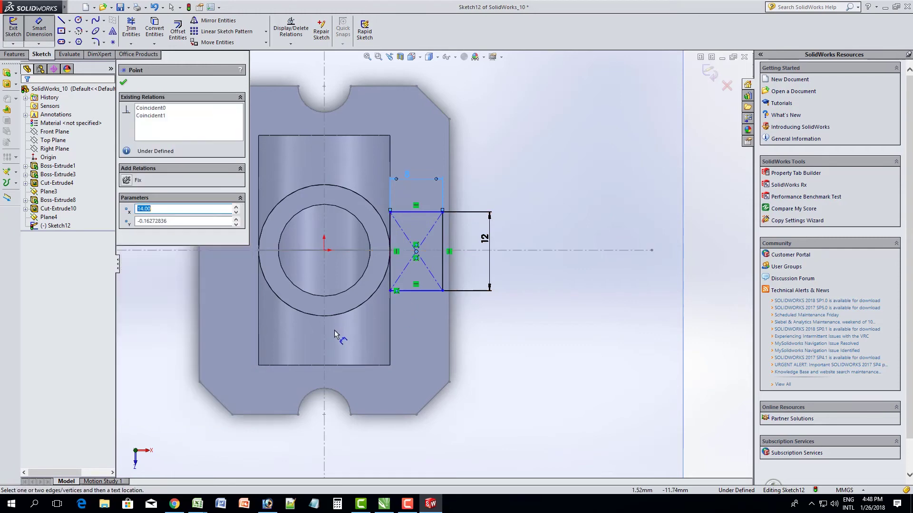
pyautogui.click(325, 281)
pyautogui.click(407, 336)
pyautogui.click(512, 265)
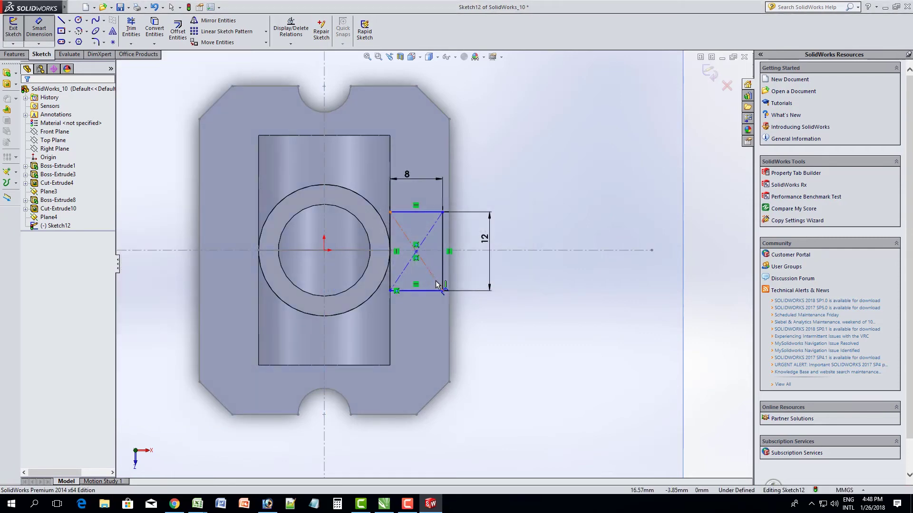
pyautogui.scroll(-3, 417, 253)
pyautogui.press('Escape')
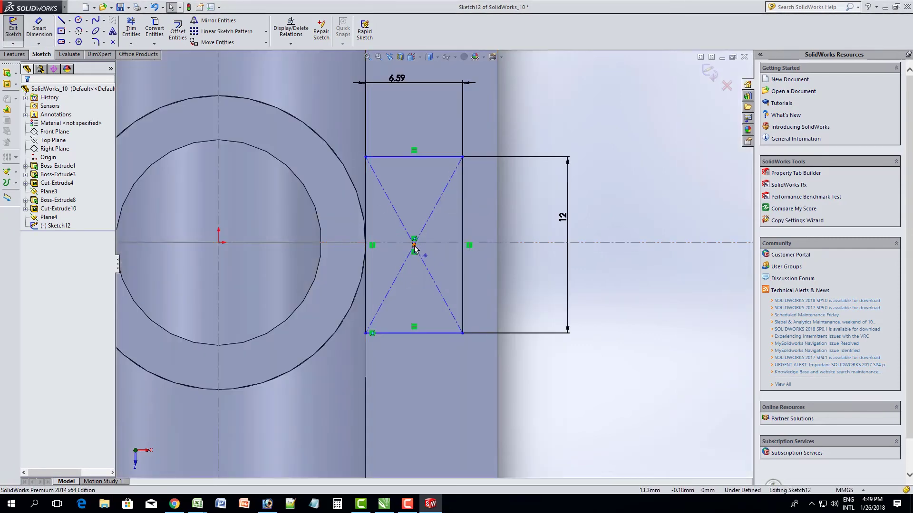
# Make the rectangle's centre point coincident with the horizontal centreline
pyautogui.click(414, 245)
pyautogui.keyDown('ctrl'); pyautogui.click(523, 243); pyautogui.keyUp('ctrl')
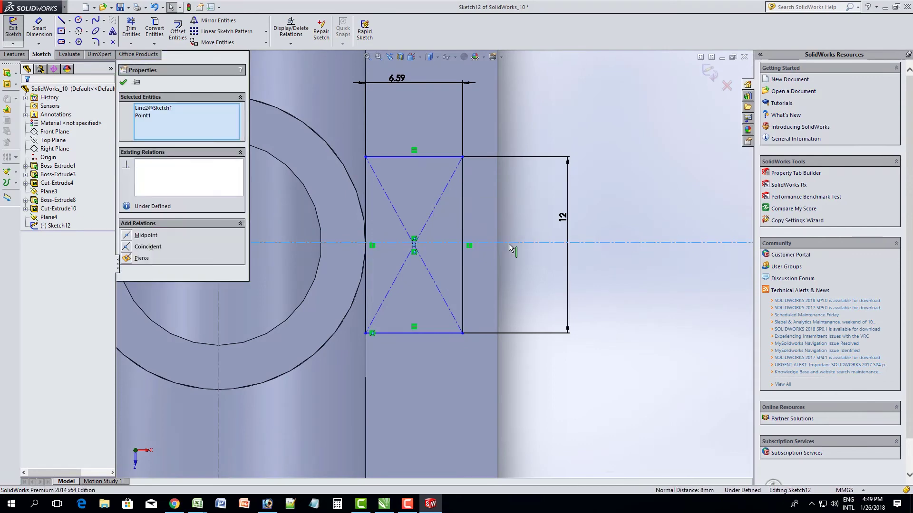
pyautogui.click(138, 237)
pyautogui.hotkey('ctrl', 'z')
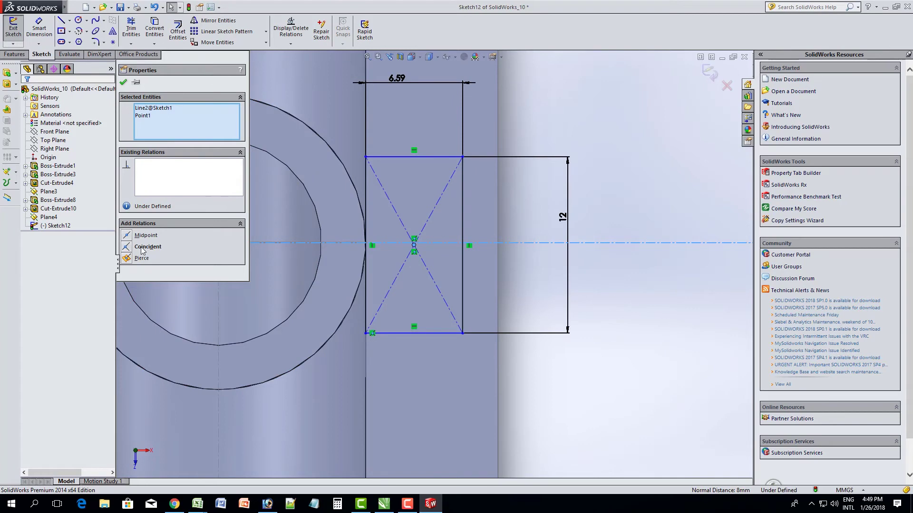
pyautogui.click(142, 249)
pyautogui.click(583, 198)
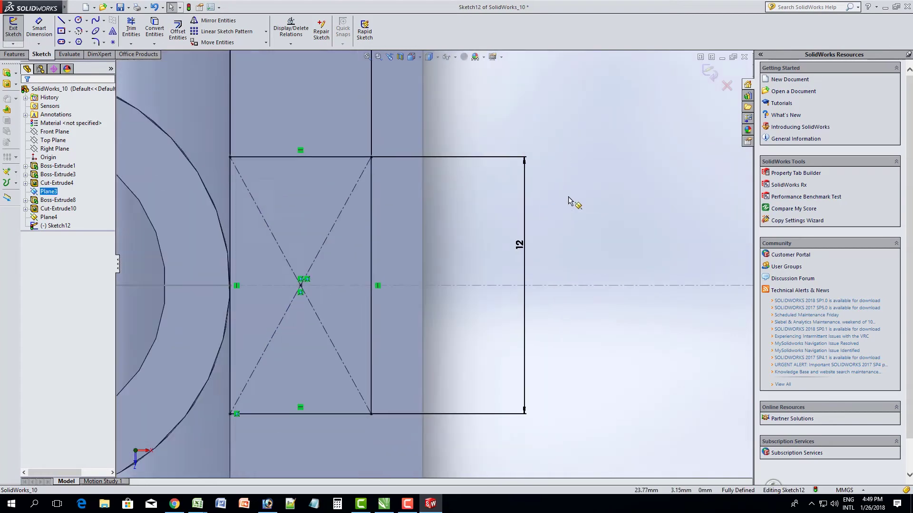
pyautogui.scroll(3, 577, 198)
pyautogui.scroll(2, 527, 199)
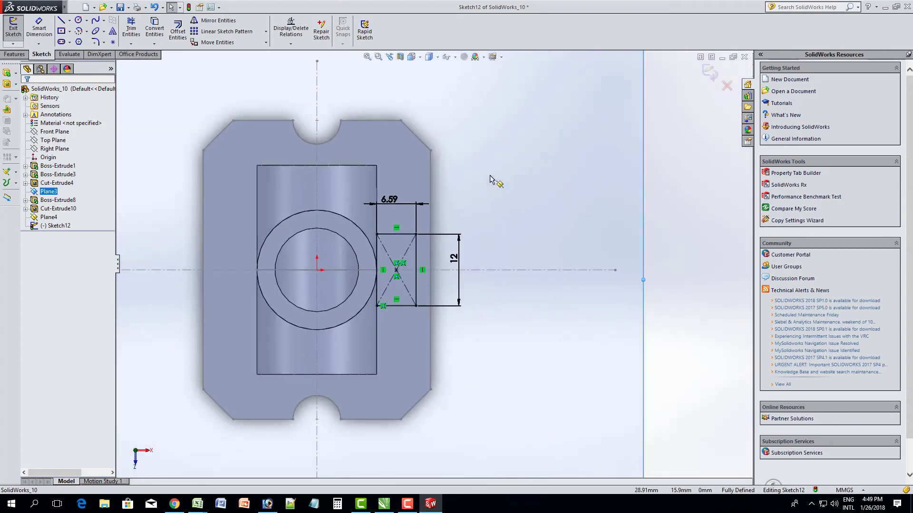
pyautogui.rightClick(455, 141)
# Draw a vertical centreline through the origin spanning the part
pyautogui.click(489, 430)
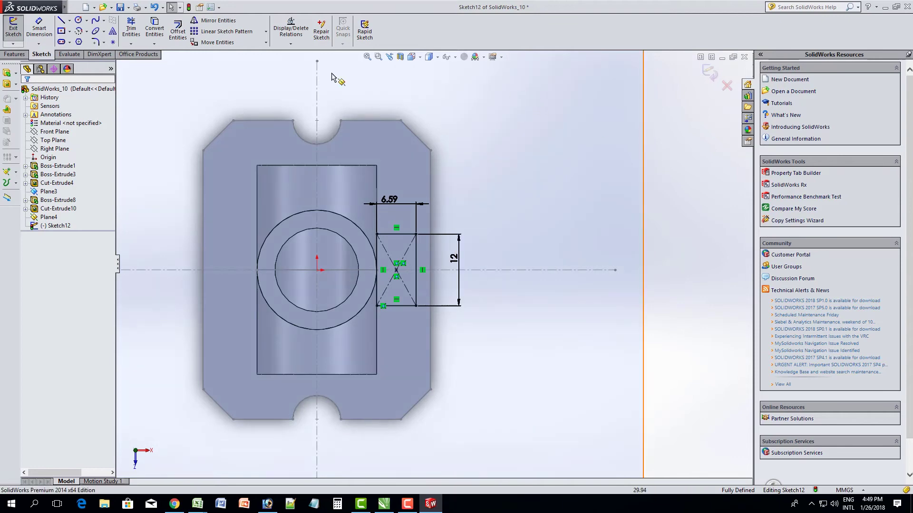
pyautogui.click(61, 20)
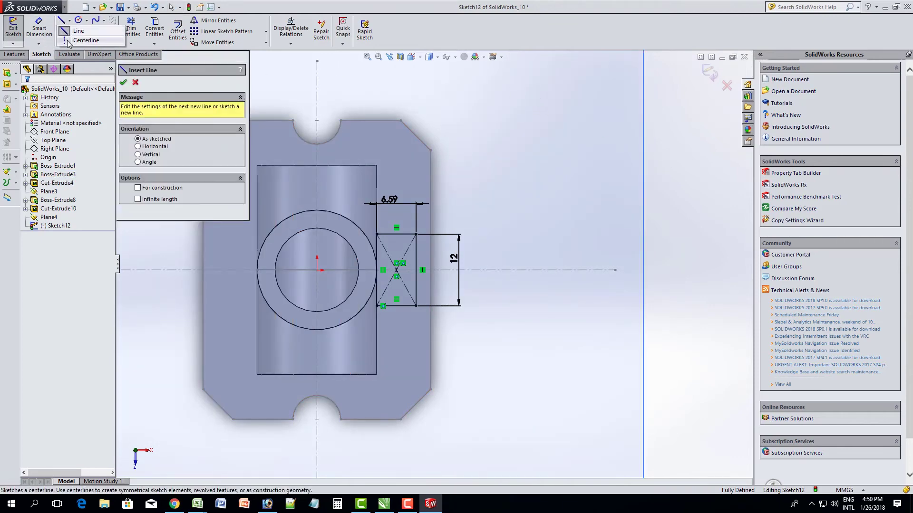
pyautogui.click(317, 101)
pyautogui.click(316, 428)
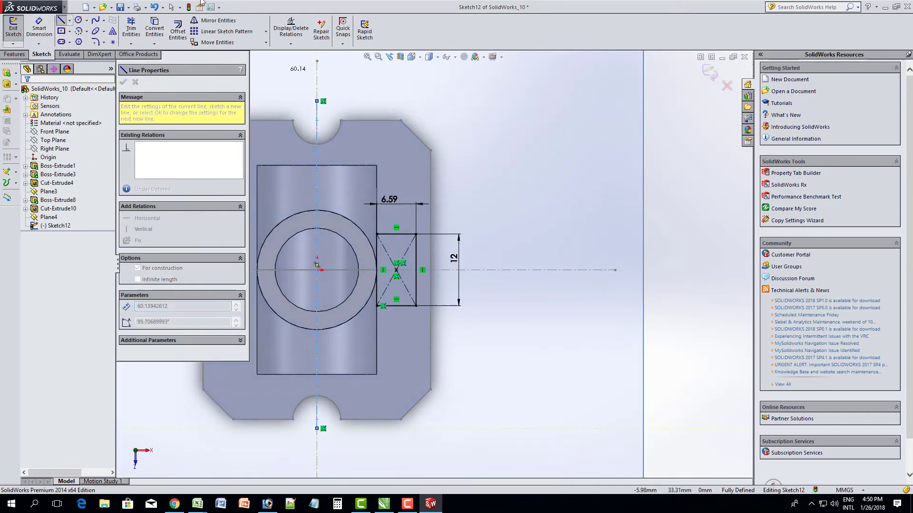
pyautogui.rightClick(318, 423)
pyautogui.click(340, 228)
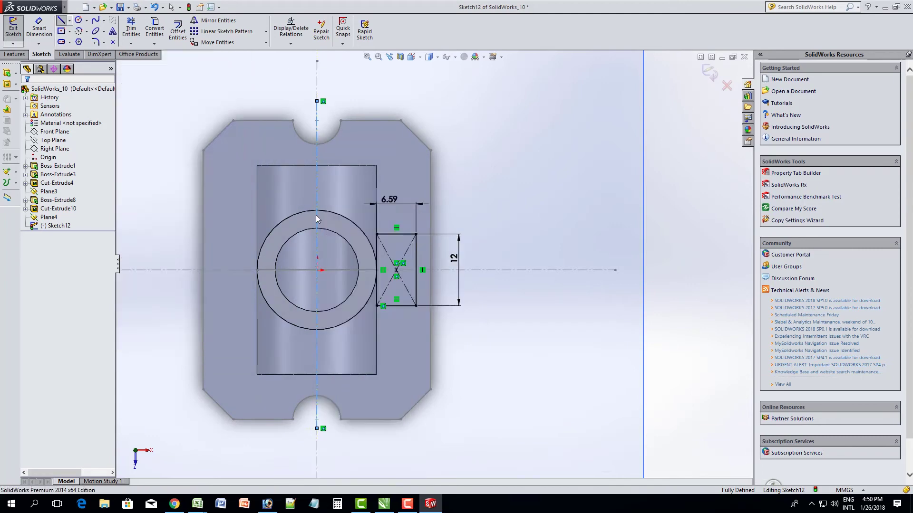
# Mirror the rectangle's top and right edges about the vertical centreline
pyautogui.click(214, 20)
pyautogui.click(397, 234)
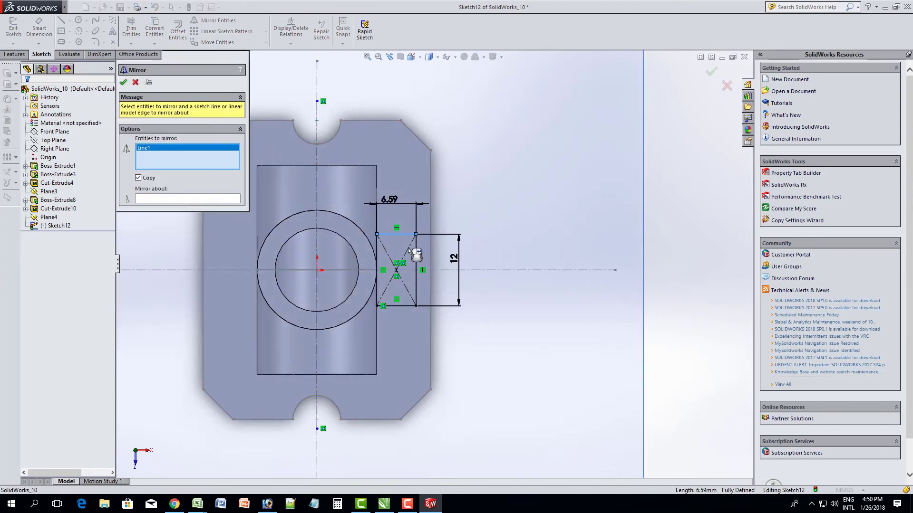
pyautogui.click(417, 263)
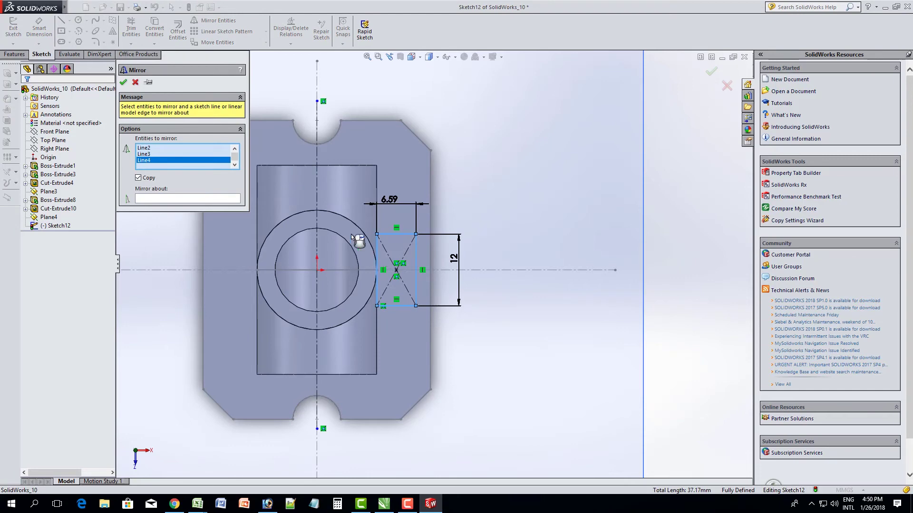
pyautogui.click(159, 199)
pyautogui.click(318, 198)
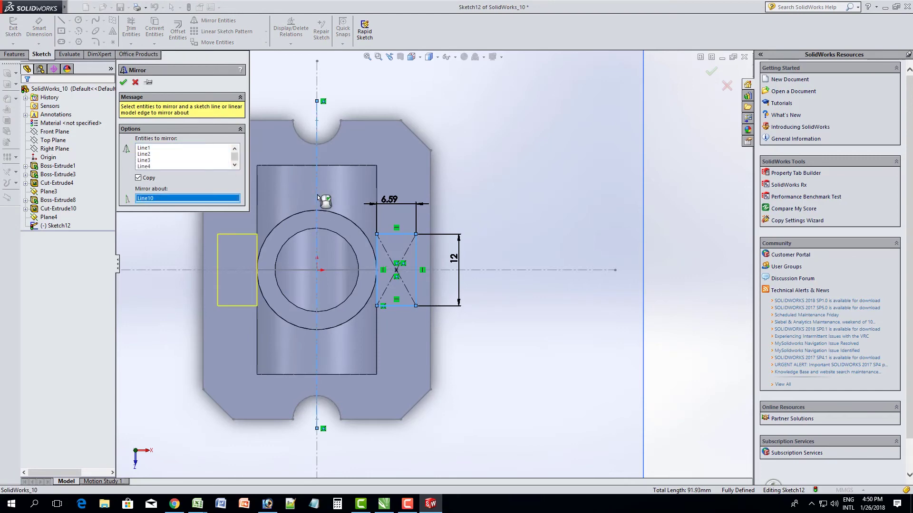
pyautogui.click(123, 82)
pyautogui.rightClick(665, 193)
pyautogui.click(685, 156)
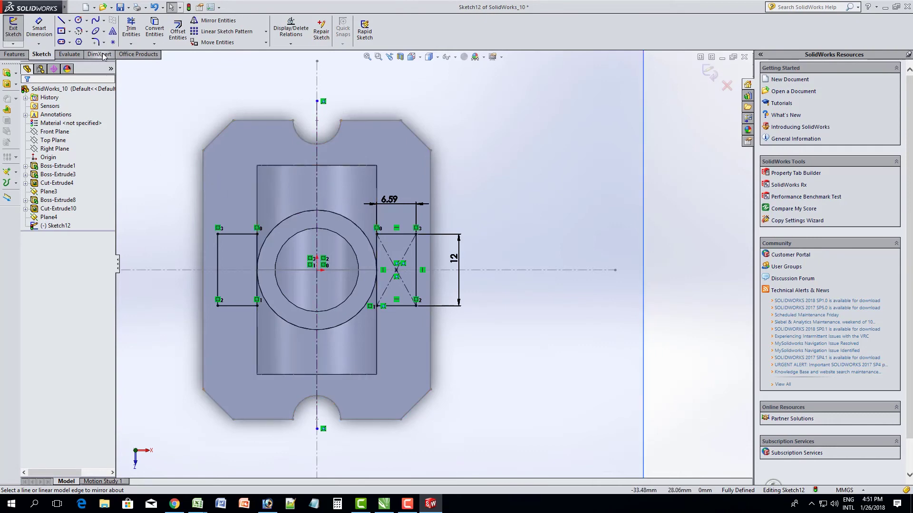
pyautogui.click(16, 54)
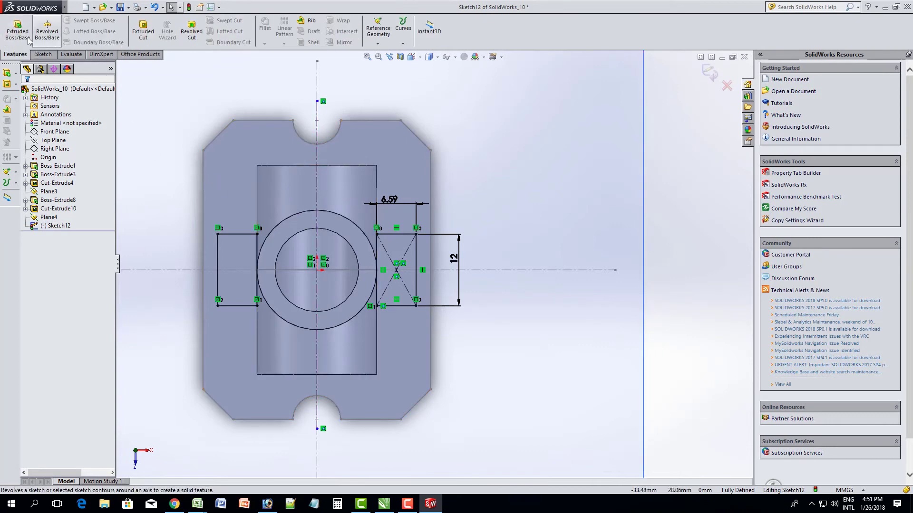
# Extrude both side rectangles blind 25 mm, merged, creating Boss-Extrude9
pyautogui.click(19, 38)
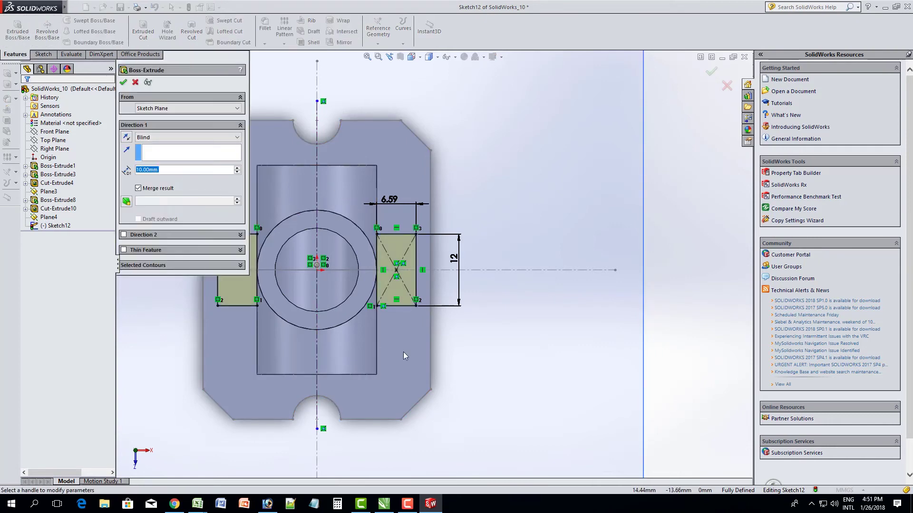
pyautogui.write('25')
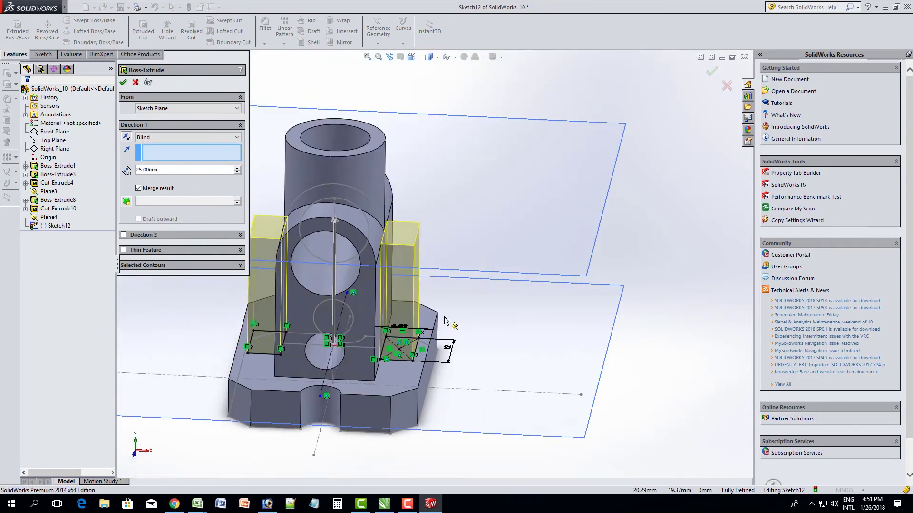
pyautogui.scroll(-2, 444, 322)
pyautogui.scroll(2, 344, 278)
pyautogui.moveTo(344, 278)
pyautogui.mouseDown(button='middle')
pyautogui.moveTo(359, 279)
pyautogui.moveTo(340, 256)
pyautogui.mouseUp(button='middle')
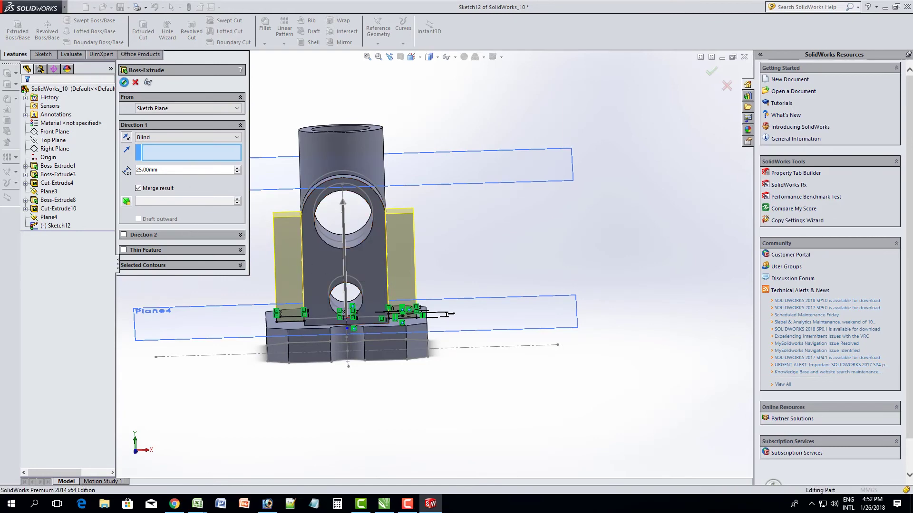
pyautogui.click(123, 83)
# Attempt a reference plane from the Front Plane and a rib face, then abandon it
pyautogui.moveTo(415, 285); pyautogui.dragTo(388, 257, button='middle')
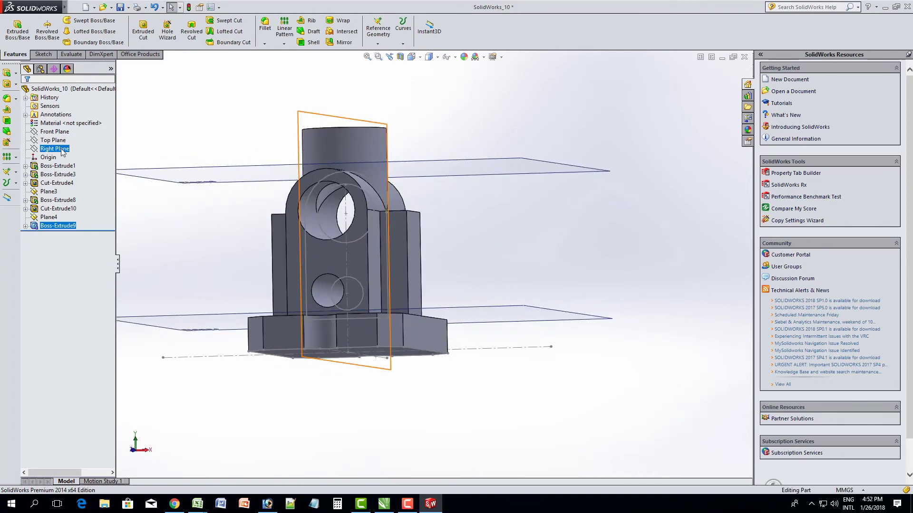
pyautogui.click(54, 132)
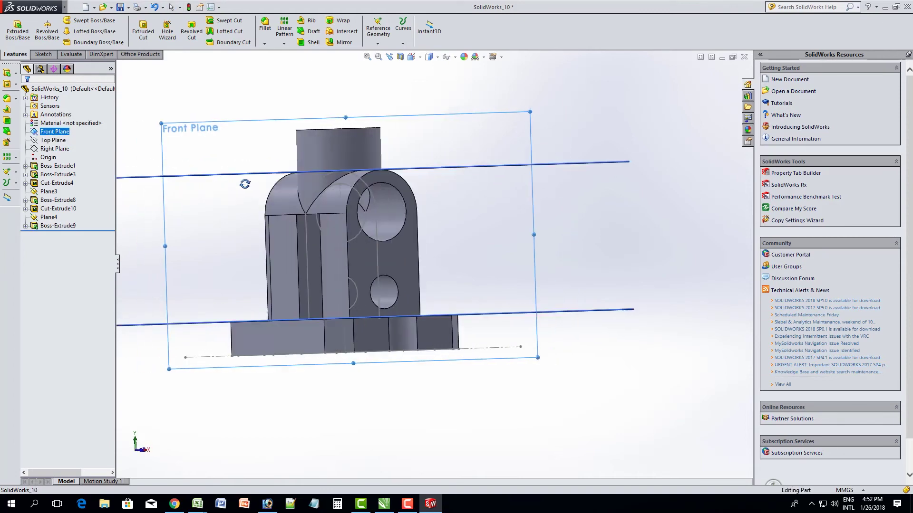
pyautogui.moveTo(245, 183); pyautogui.dragTo(214, 199, button='middle')
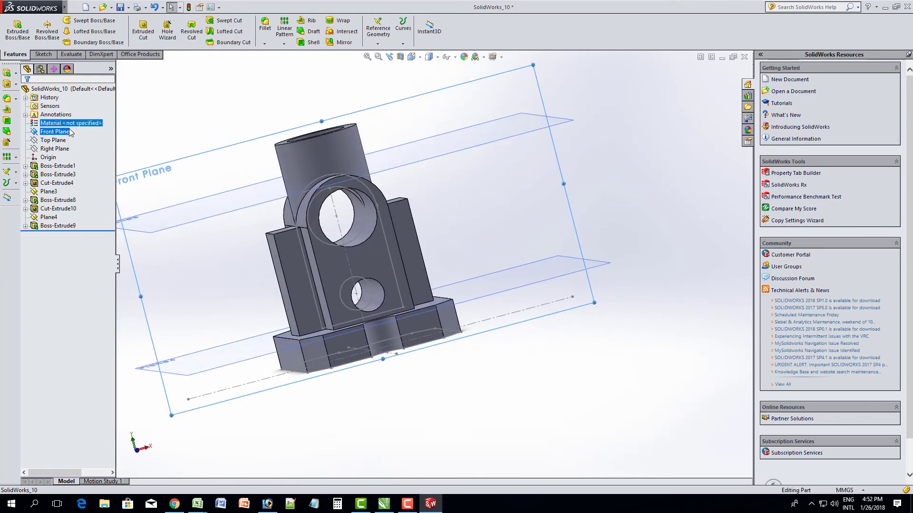
pyautogui.click(378, 43)
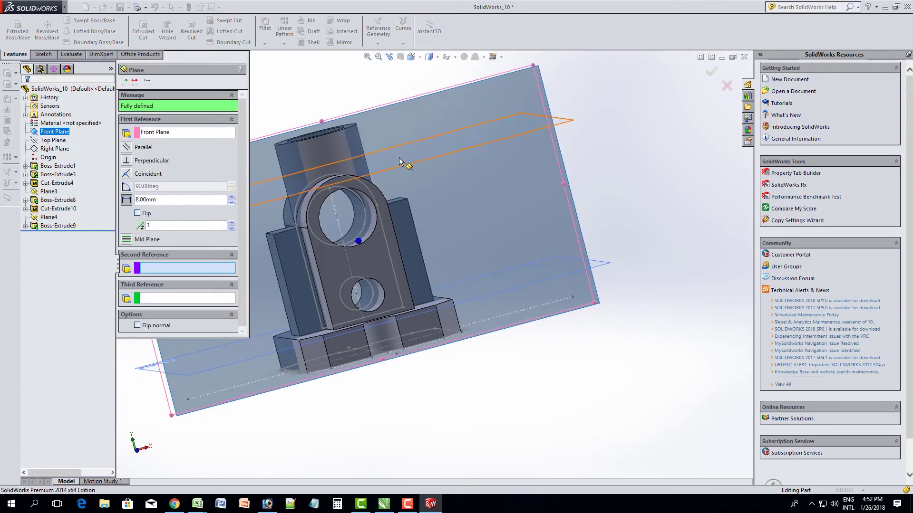
pyautogui.moveTo(399, 161); pyautogui.dragTo(391, 201, button='middle')
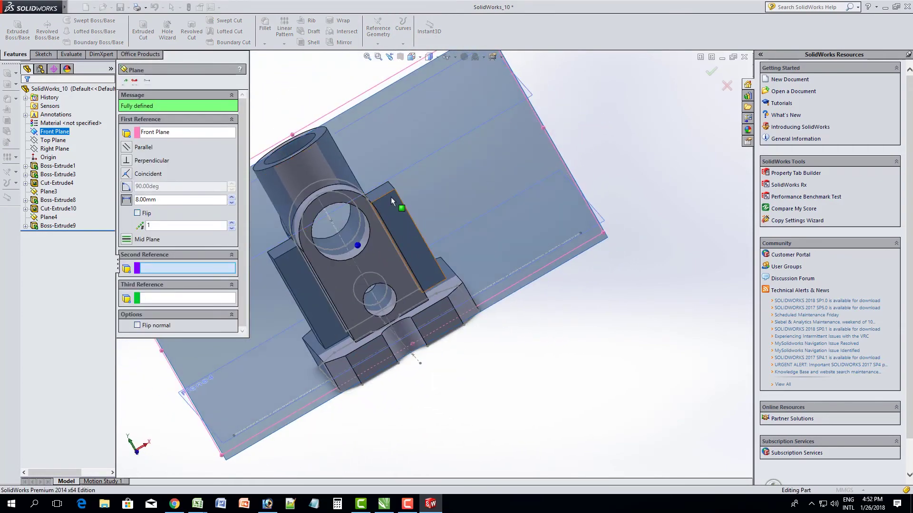
pyautogui.click(392, 205)
pyautogui.moveTo(392, 204)
pyautogui.mouseDown(button='middle')
pyautogui.moveTo(500, 179)
pyautogui.moveTo(480, 152)
pyautogui.mouseUp(button='middle')
pyautogui.press('Return')
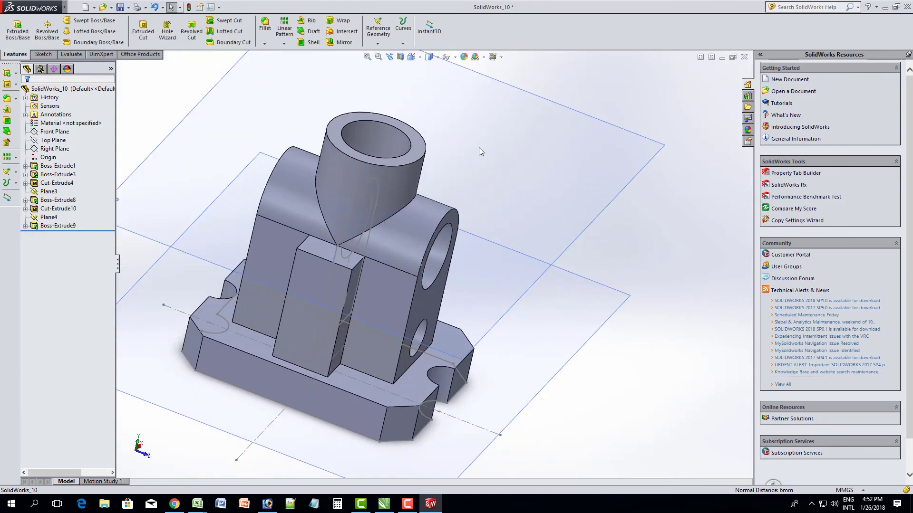
# Create Plane5 offset 6 mm from the Front Plane
pyautogui.click(55, 132)
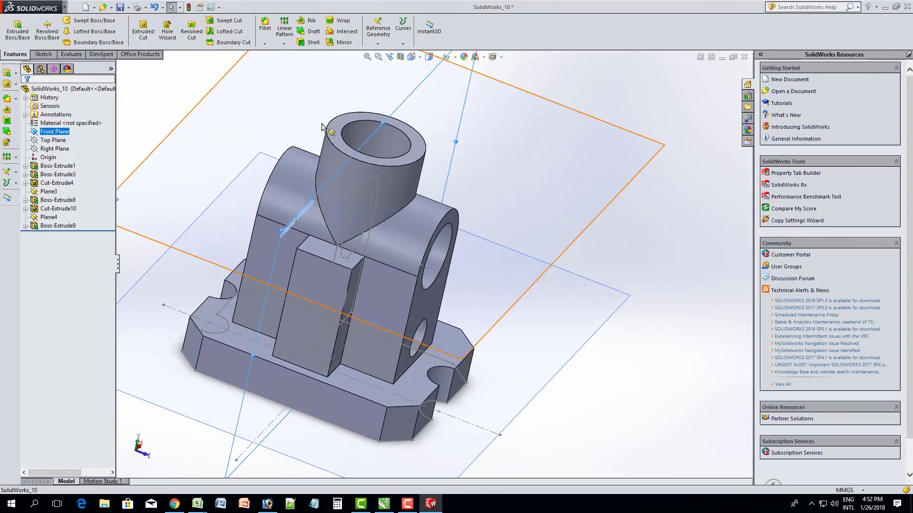
pyautogui.click(379, 43)
pyautogui.click(387, 52)
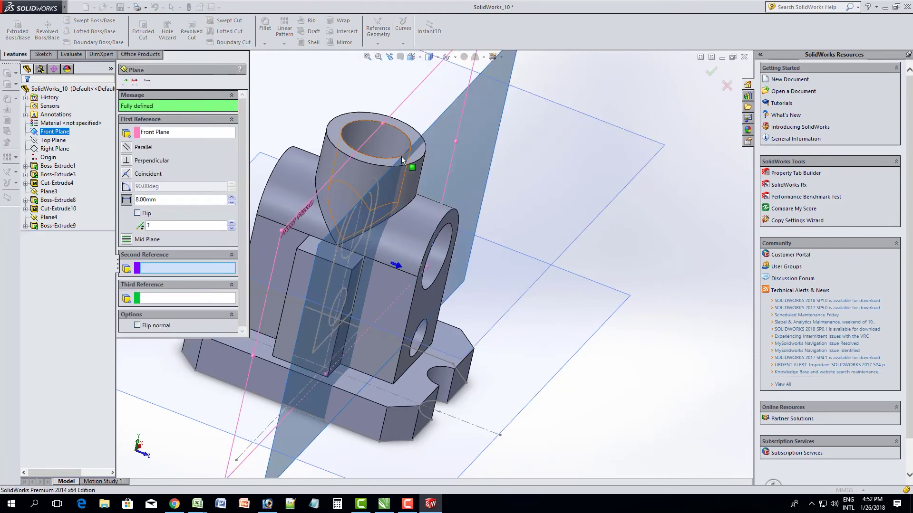
pyautogui.moveTo(409, 162); pyautogui.dragTo(420, 124, button='middle')
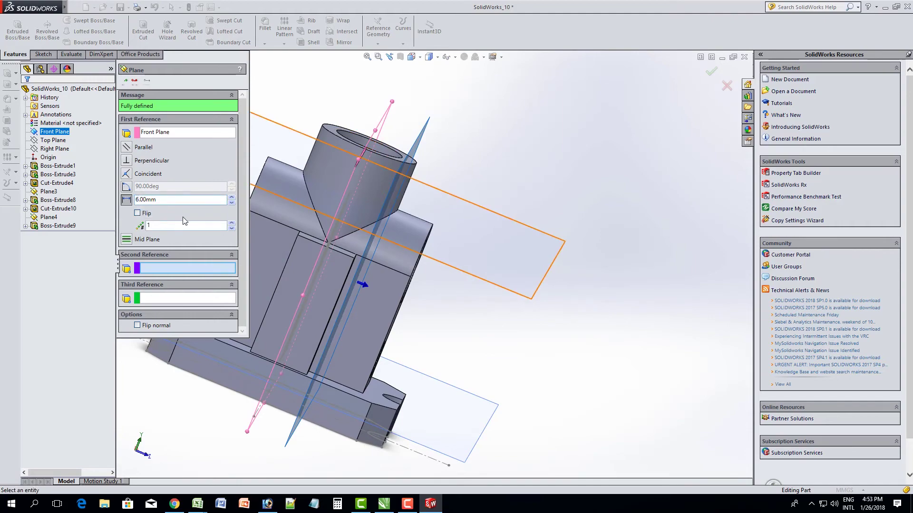
pyautogui.moveTo(367, 276)
pyautogui.mouseDown(button='middle')
pyautogui.moveTo(290, 214)
pyautogui.moveTo(328, 268)
pyautogui.mouseUp(button='middle')
pyautogui.click(126, 80)
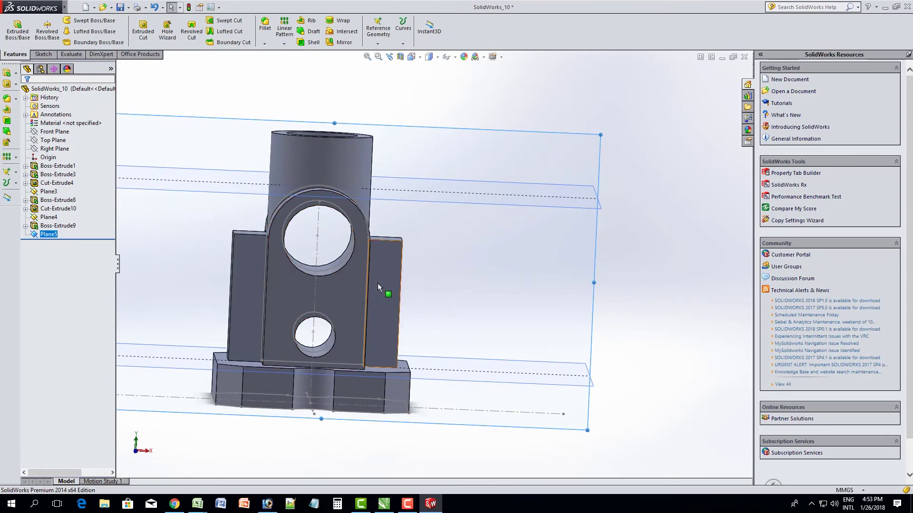
# View Plane5 face-on and start a line sketch, then discard that first attempt
pyautogui.moveTo(378, 287); pyautogui.dragTo(150, 119, button='middle')
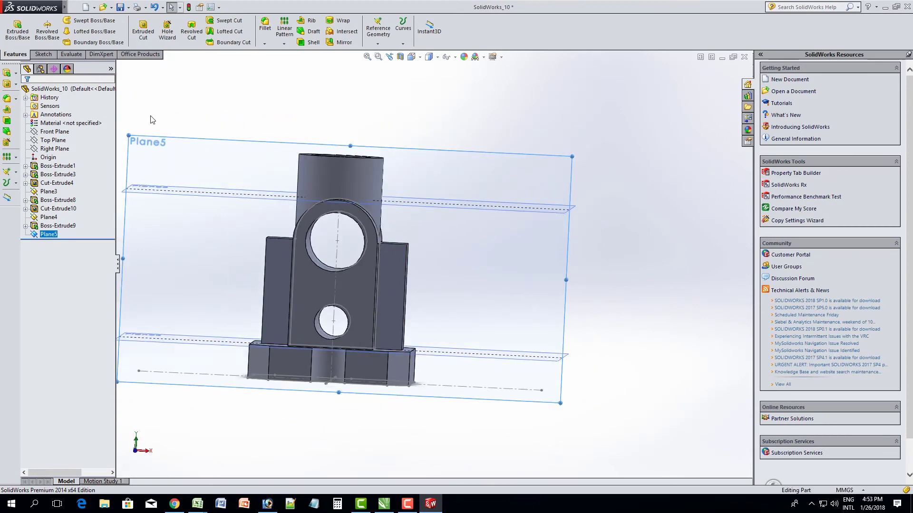
pyautogui.hotkey('ctrl', '8')
pyautogui.click(43, 54)
pyautogui.click(13, 29)
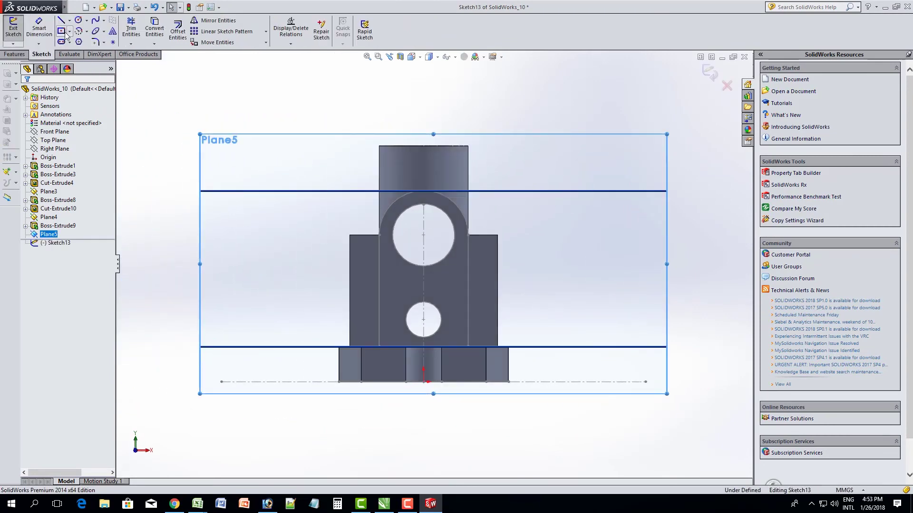
pyautogui.click(61, 20)
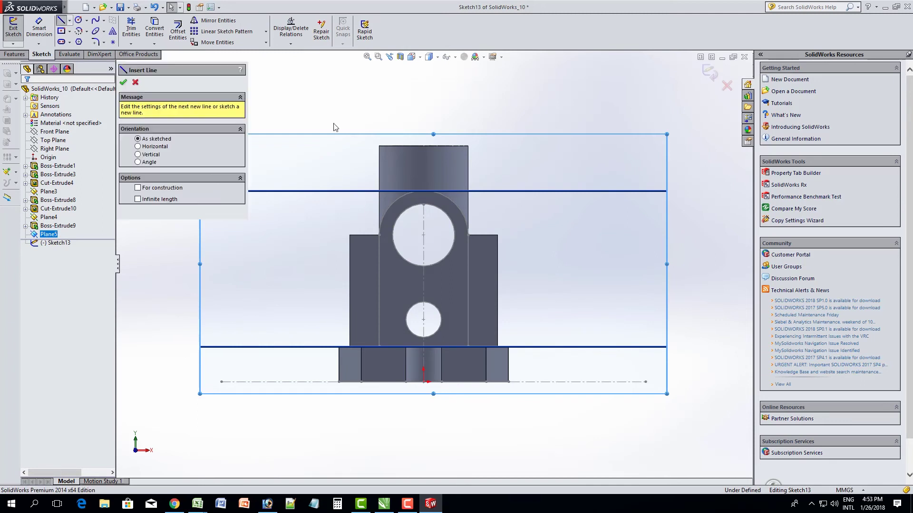
pyautogui.click(468, 346)
pyautogui.press('Escape')
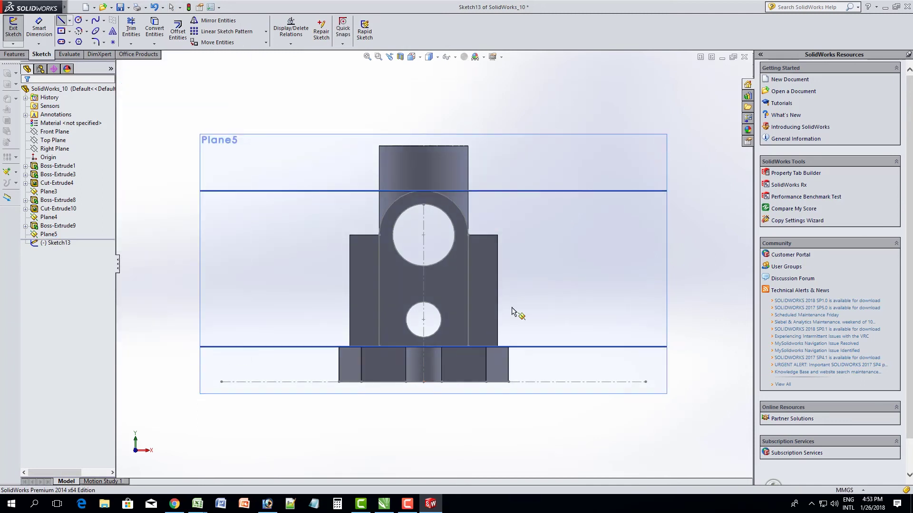
pyautogui.hotkey('ctrl', 'z')
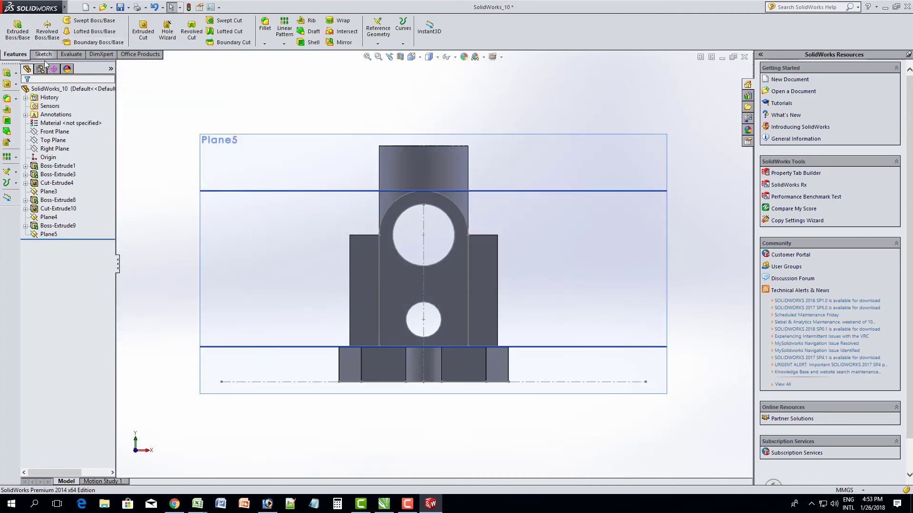
# Start Sketch14 on Plane5 with the Line tool active
pyautogui.click(42, 54)
pyautogui.click(13, 26)
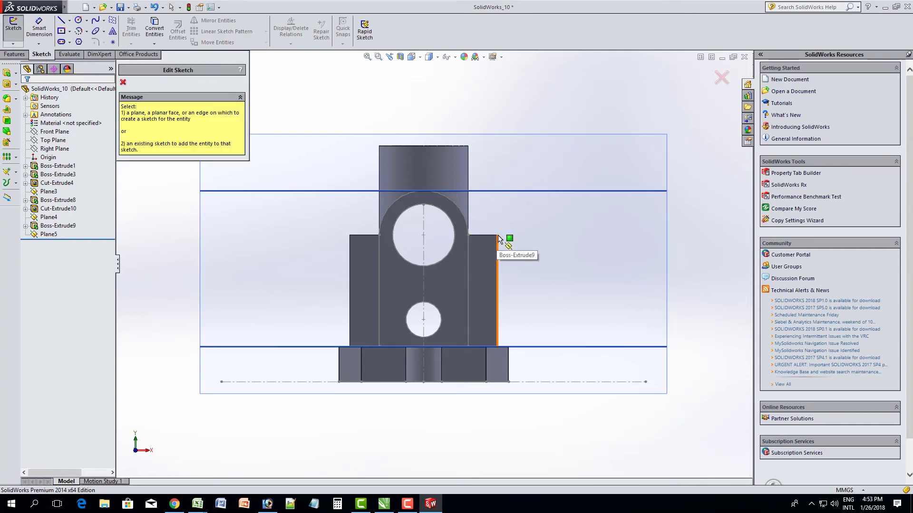
pyautogui.scroll(-3, 499, 240)
pyautogui.scroll(-2, 322, 292)
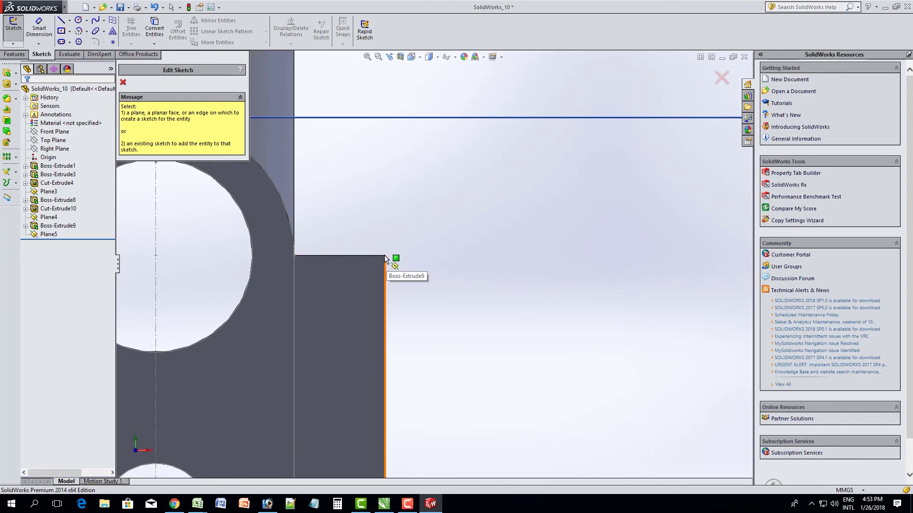
pyautogui.click(122, 82)
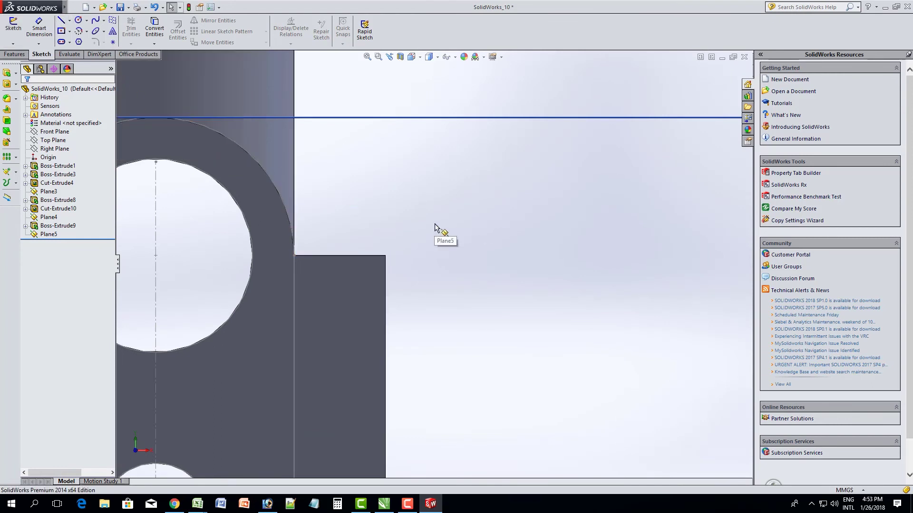
pyautogui.click(52, 235)
pyautogui.click(61, 20)
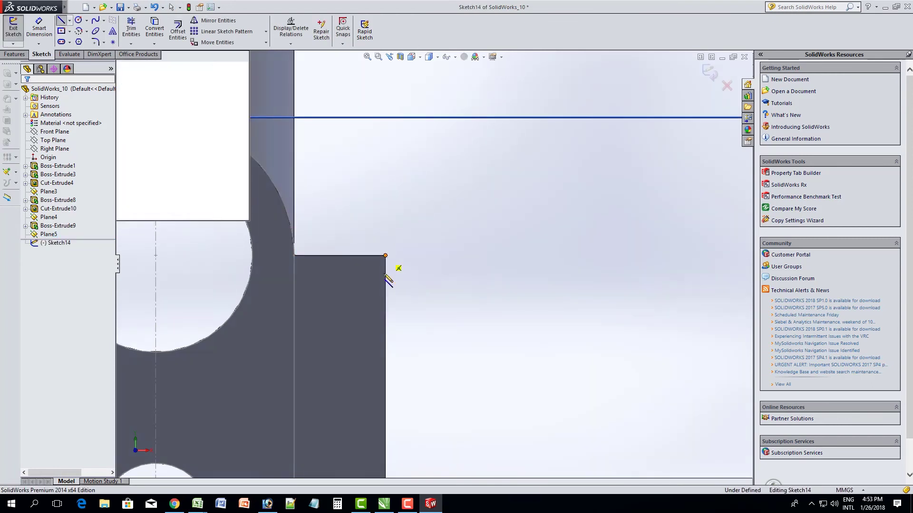
# Draw the slanted triangular trimming outline over the right rib
pyautogui.click(386, 256)
pyautogui.scroll(5, 444, 369)
pyautogui.scroll(-3, 444, 362)
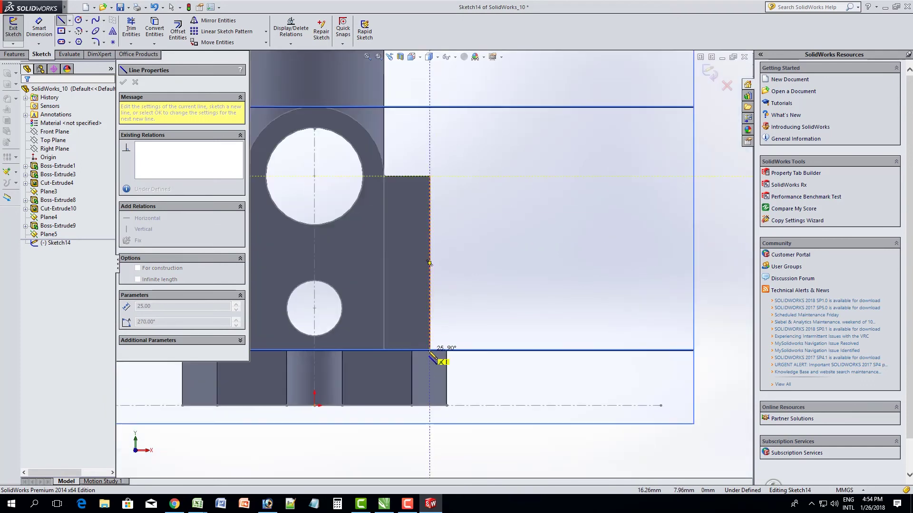
pyautogui.doubleClick(430, 352)
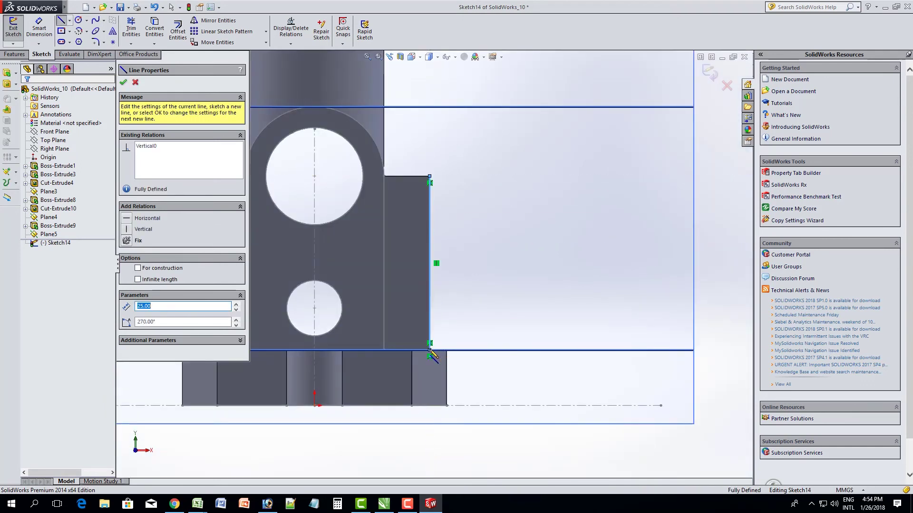
pyautogui.click(430, 350)
pyautogui.click(384, 176)
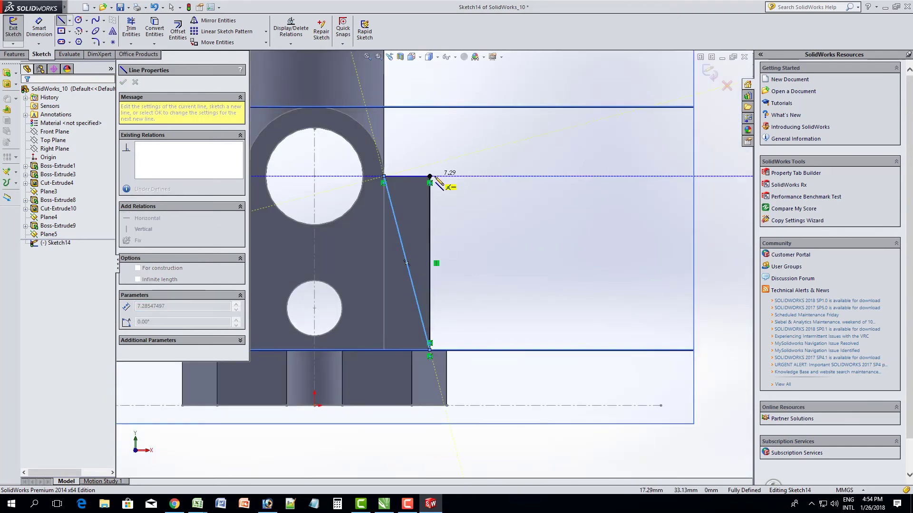
pyautogui.click(430, 177)
pyautogui.rightClick(497, 158)
pyautogui.click(509, 161)
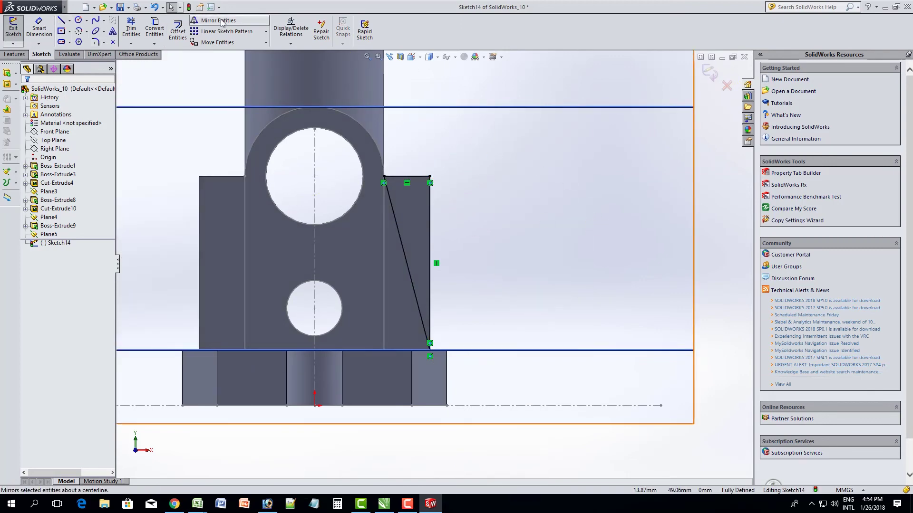
# Draw a vertical centerline down the middle of the boss
pyautogui.click(70, 20)
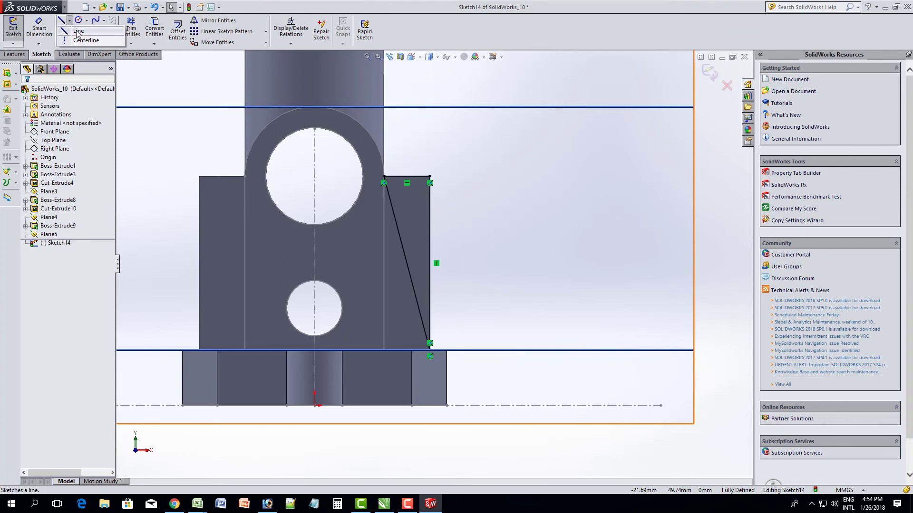
pyautogui.click(77, 33)
pyautogui.click(314, 69)
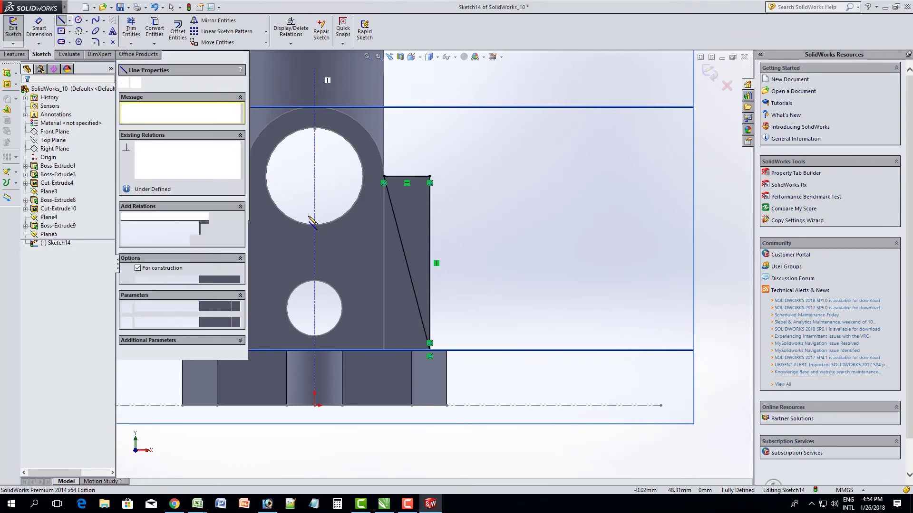
pyautogui.click(314, 378)
pyautogui.click(136, 83)
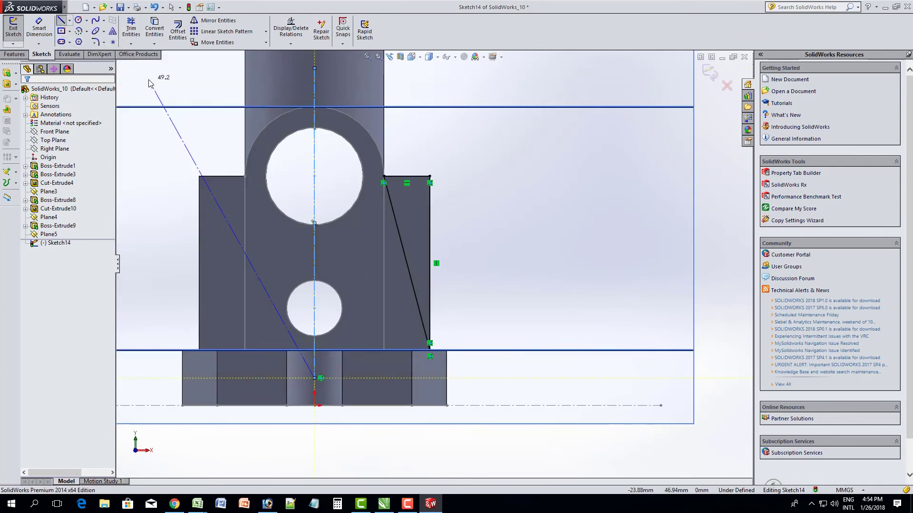
# Mirror the top, slanted and outer vertical lines about the centerline to the left
pyautogui.rightClick(264, 235)
pyautogui.click(287, 239)
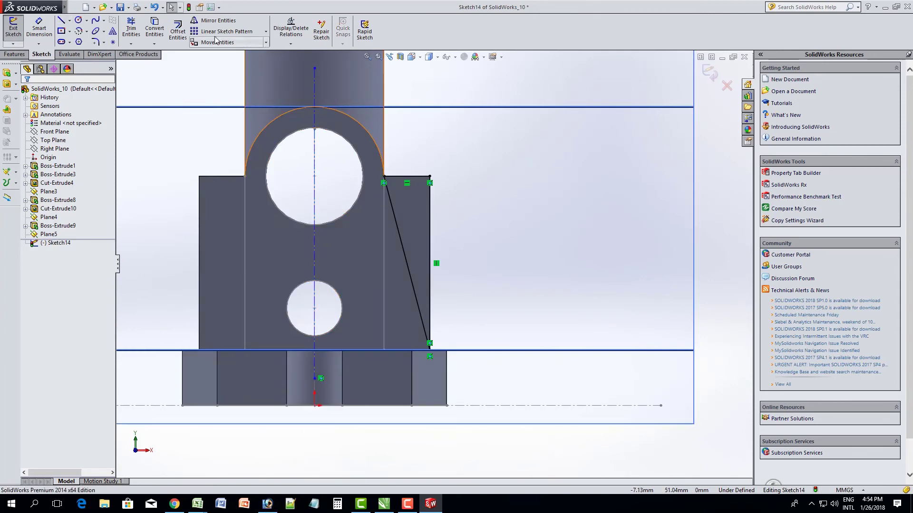
pyautogui.click(219, 20)
pyautogui.click(407, 177)
pyautogui.click(396, 224)
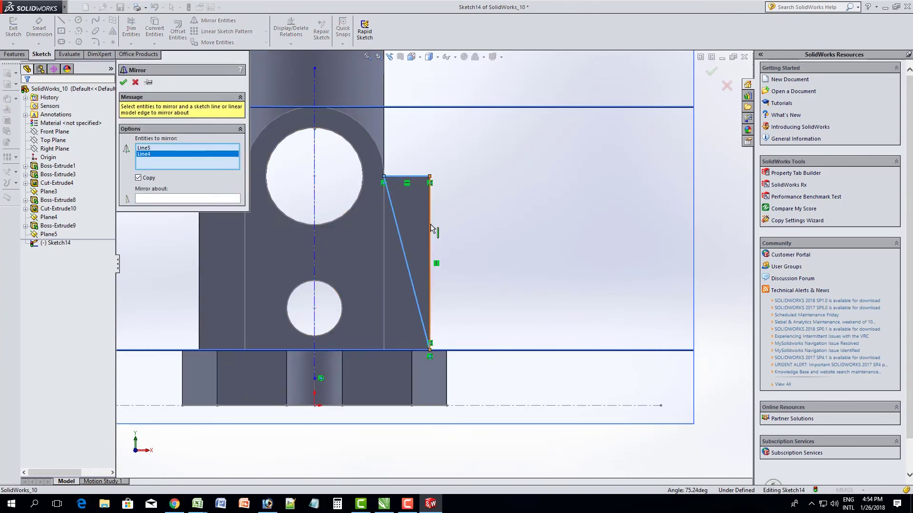
pyautogui.click(430, 224)
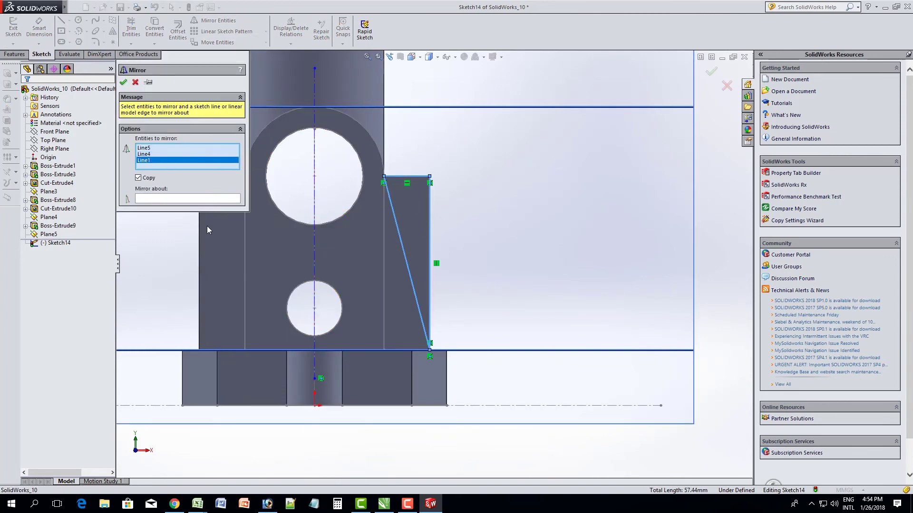
pyautogui.click(231, 198)
pyautogui.click(314, 174)
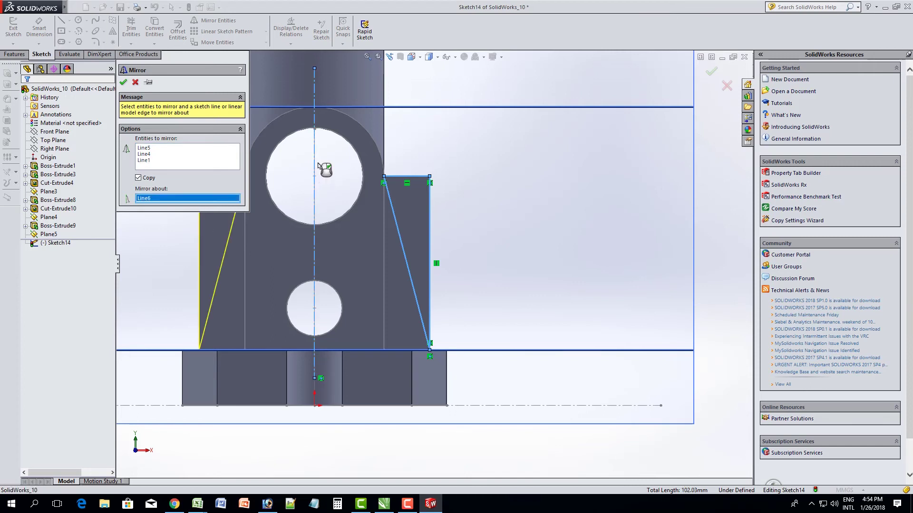
pyautogui.click(123, 83)
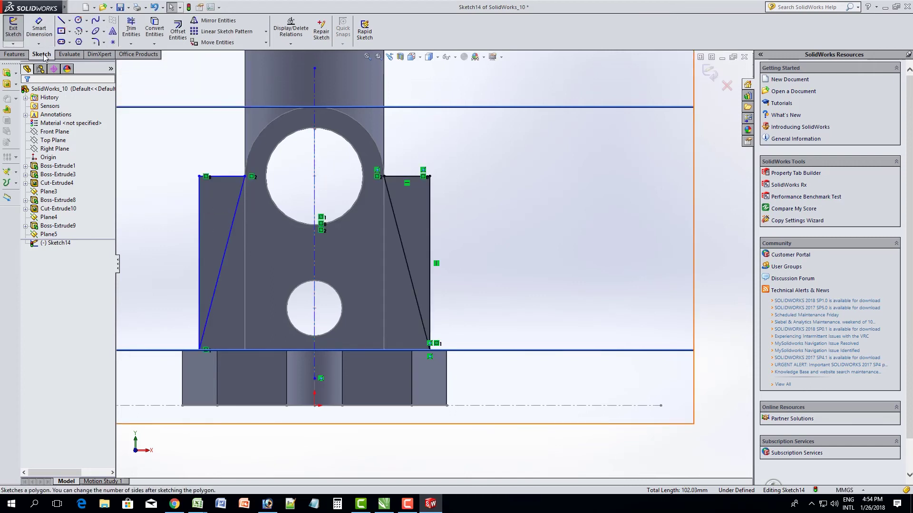
# Cut the slanted regions blind 25 mm as Cut-Extrude11 and orbit to inspect the trimmed ribs
pyautogui.click(14, 54)
pyautogui.click(143, 31)
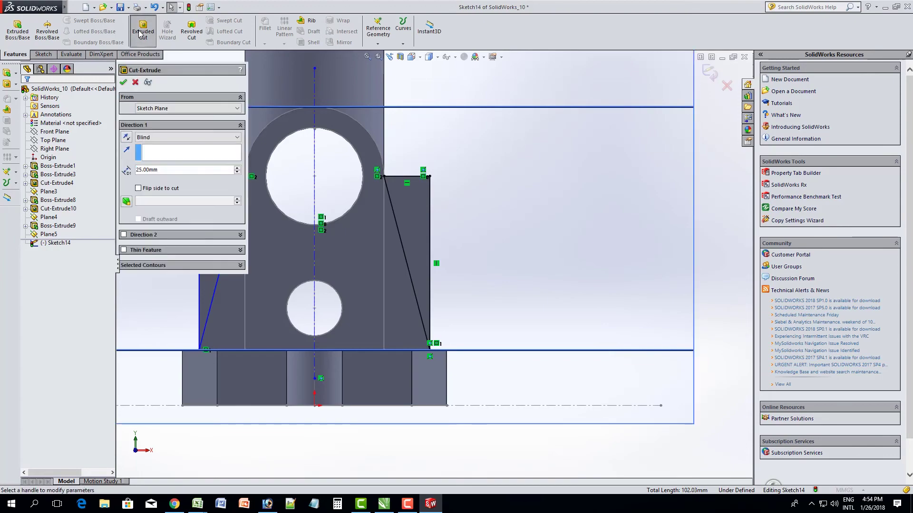
pyautogui.moveTo(266, 159); pyautogui.dragTo(295, 270, button='middle')
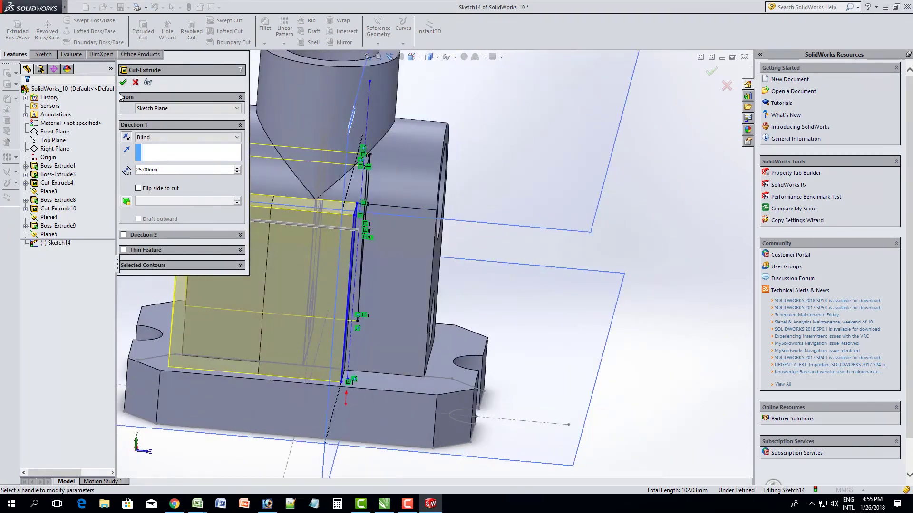
pyautogui.click(123, 82)
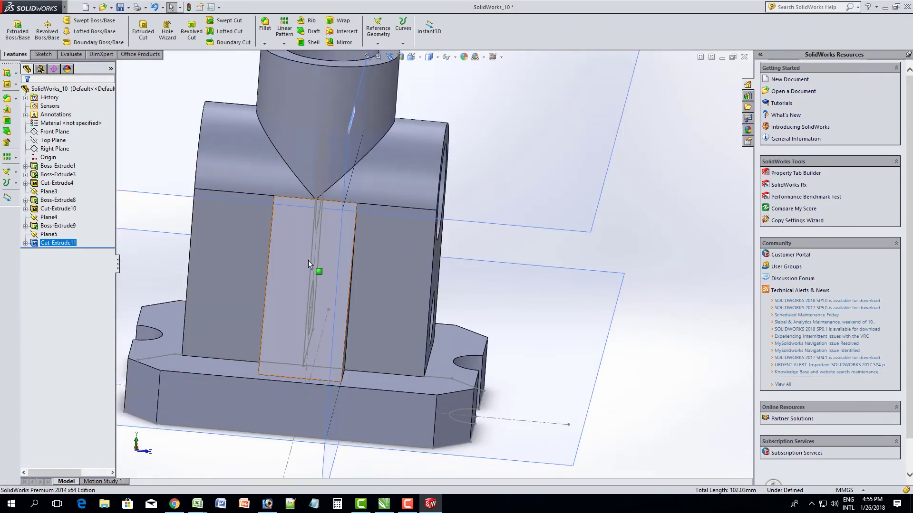
pyautogui.moveTo(308, 260)
pyautogui.mouseDown(button='middle')
pyautogui.moveTo(282, 230)
pyautogui.moveTo(298, 254)
pyautogui.mouseUp(button='middle')
pyautogui.scroll(5, 446, 264)
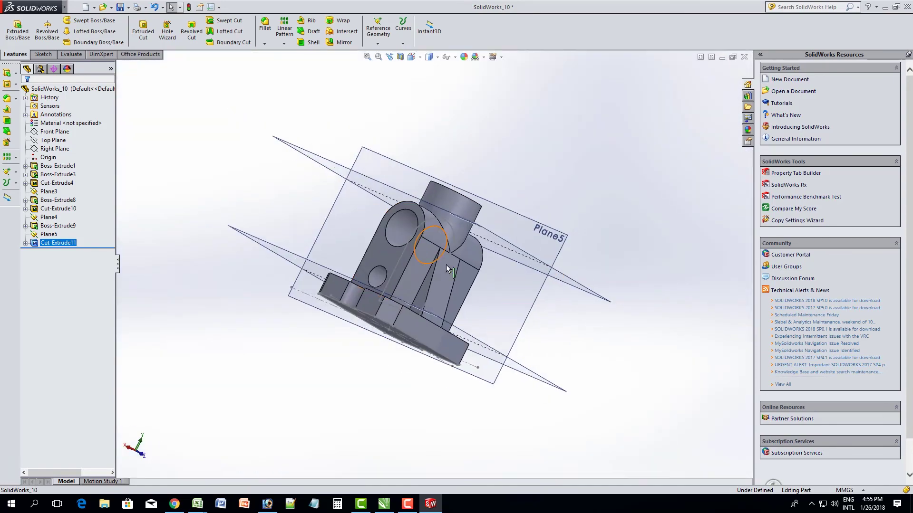
pyautogui.scroll(-3, 446, 264)
pyautogui.moveTo(446, 264)
pyautogui.mouseDown(button='middle')
pyautogui.moveTo(328, 312)
pyautogui.moveTo(393, 291)
pyautogui.mouseUp(button='middle')
pyautogui.scroll(3, 449, 305)
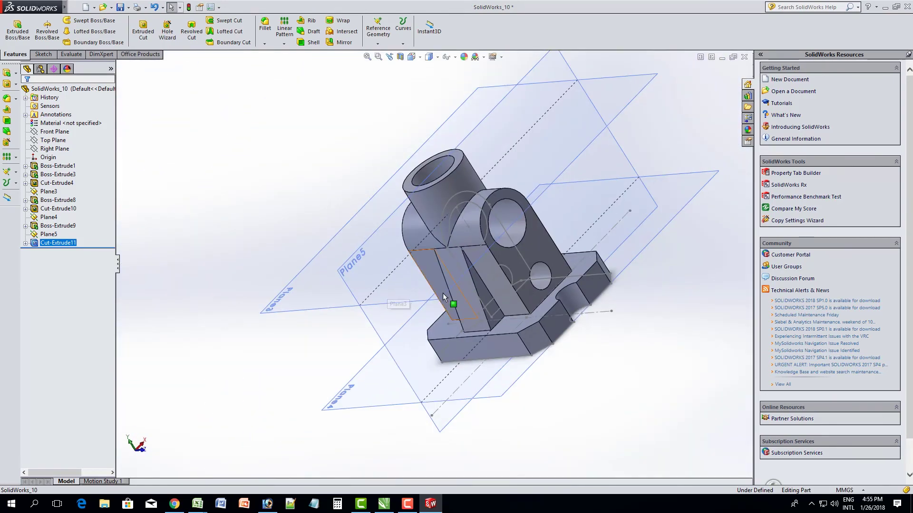
pyautogui.moveTo(450, 306); pyautogui.dragTo(433, 226, button='middle')
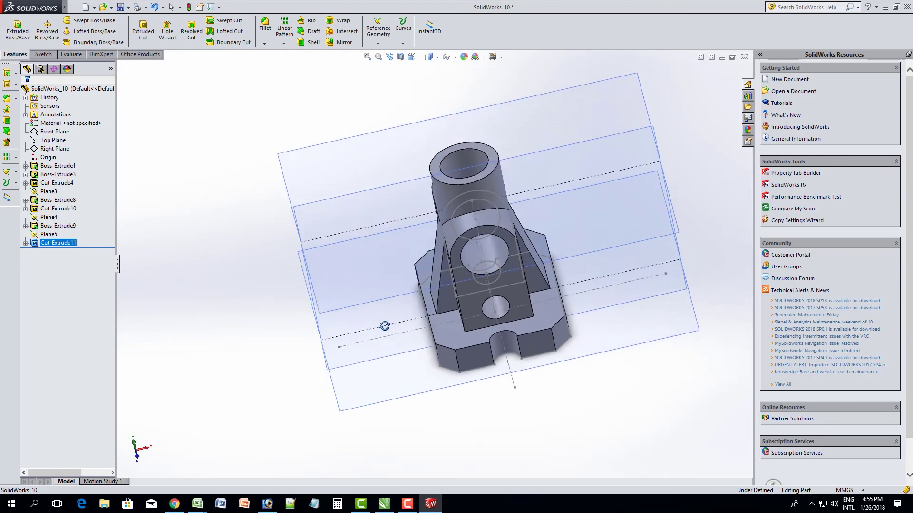
pyautogui.moveTo(433, 224)
pyautogui.mouseDown(button='middle')
pyautogui.moveTo(396, 268)
pyautogui.moveTo(341, 204)
pyautogui.mouseUp(button='middle')
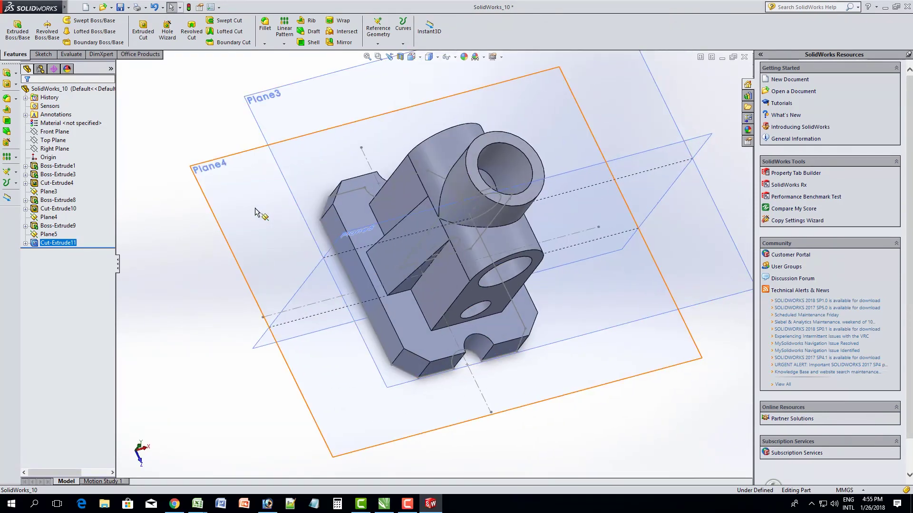
# Sketch a hole circle near the top-left corner on Plane4, viewed normal to it
pyautogui.click(220, 195)
pyautogui.hotkey('ctrl', '8')
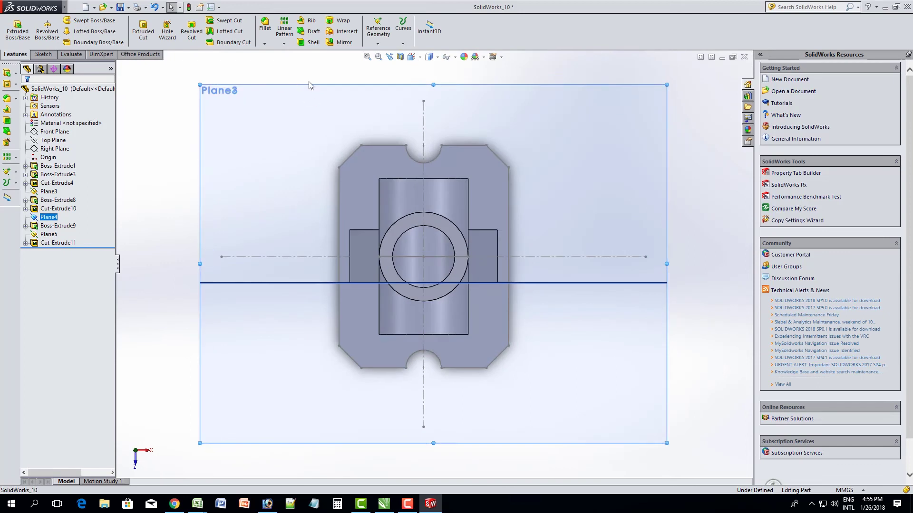
pyautogui.click(43, 53)
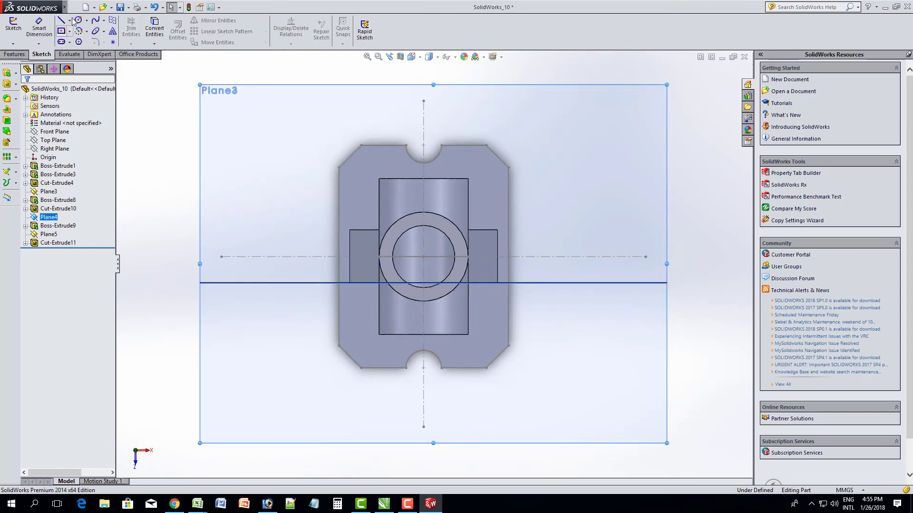
pyautogui.click(78, 20)
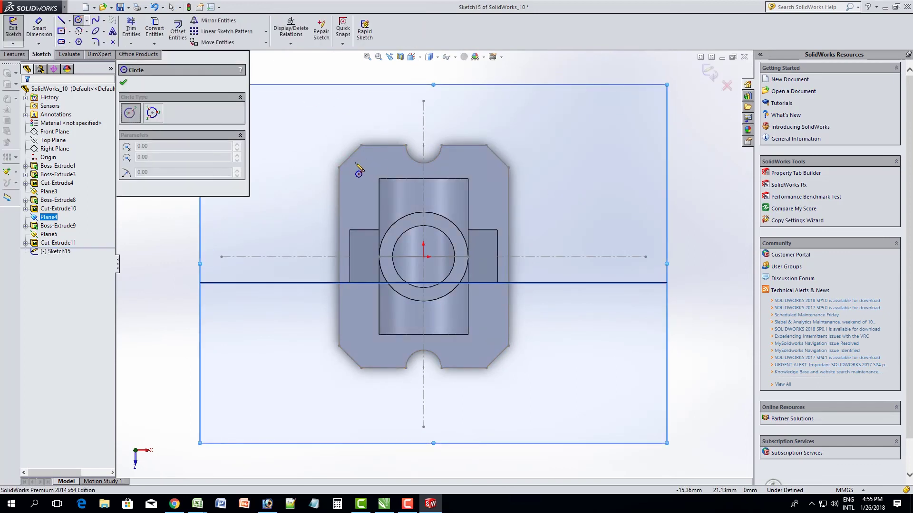
pyautogui.click(355, 163)
pyautogui.click(365, 182)
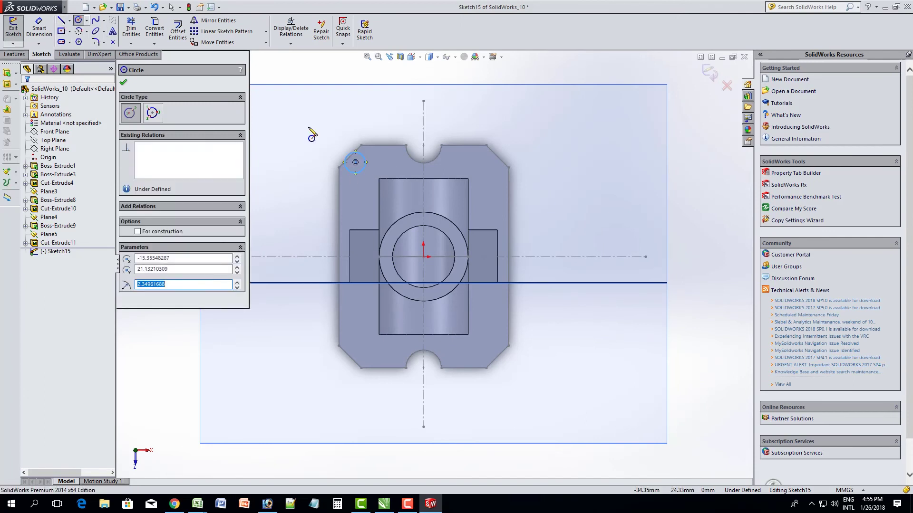
pyautogui.press('Escape')
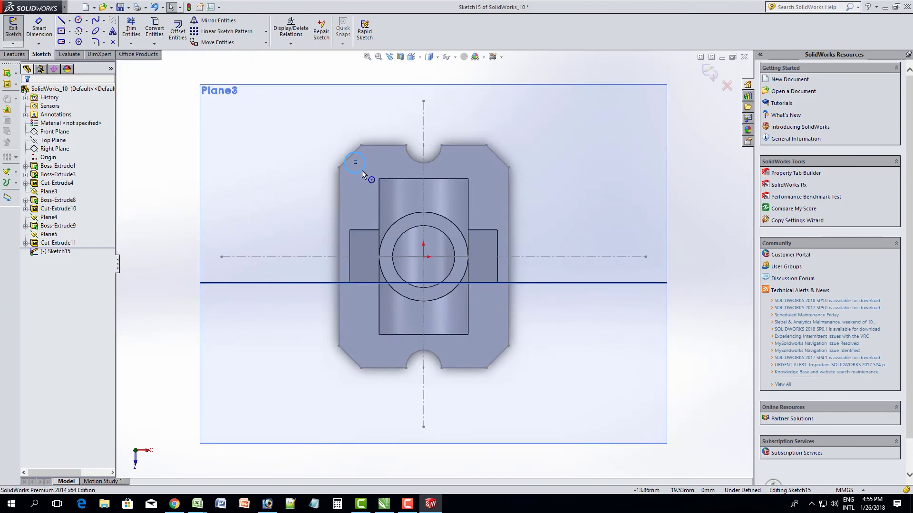
# Dimension the hole circle to a 4.2 mm diameter
pyautogui.click(39, 26)
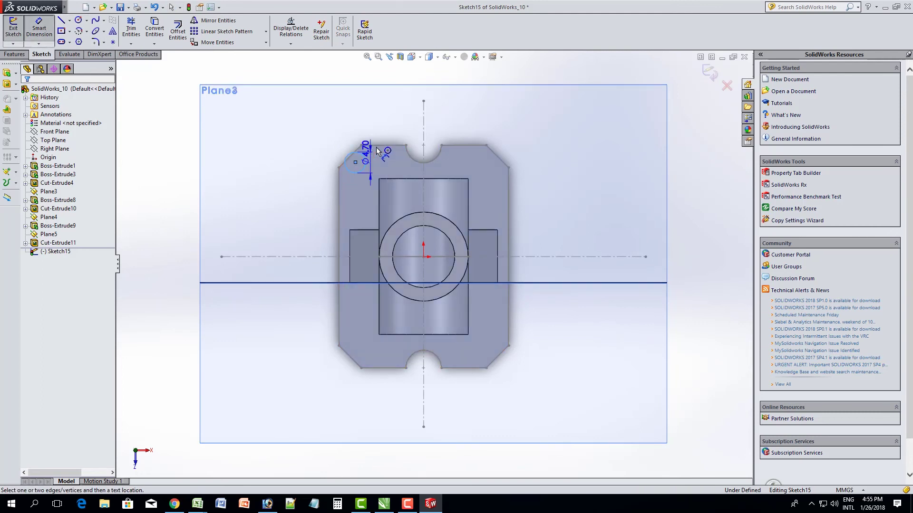
pyautogui.click(362, 155)
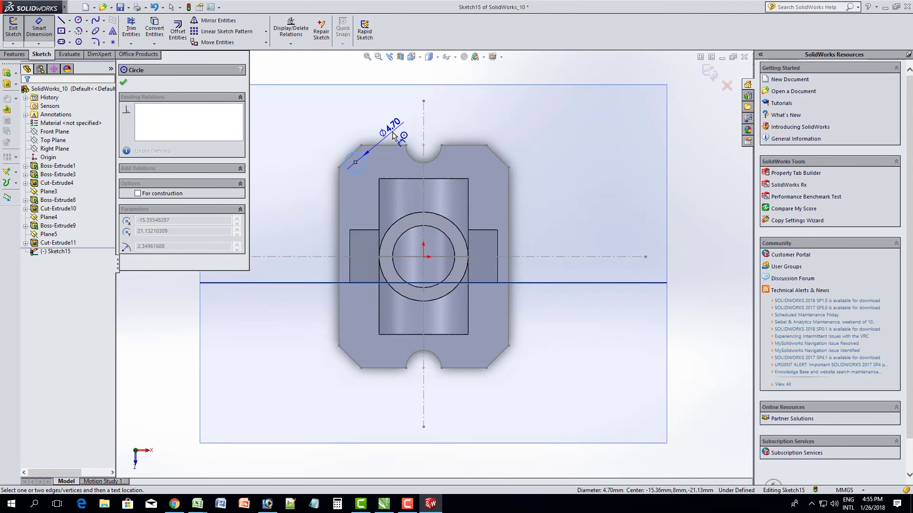
pyautogui.click(393, 135)
pyautogui.write('4.2')
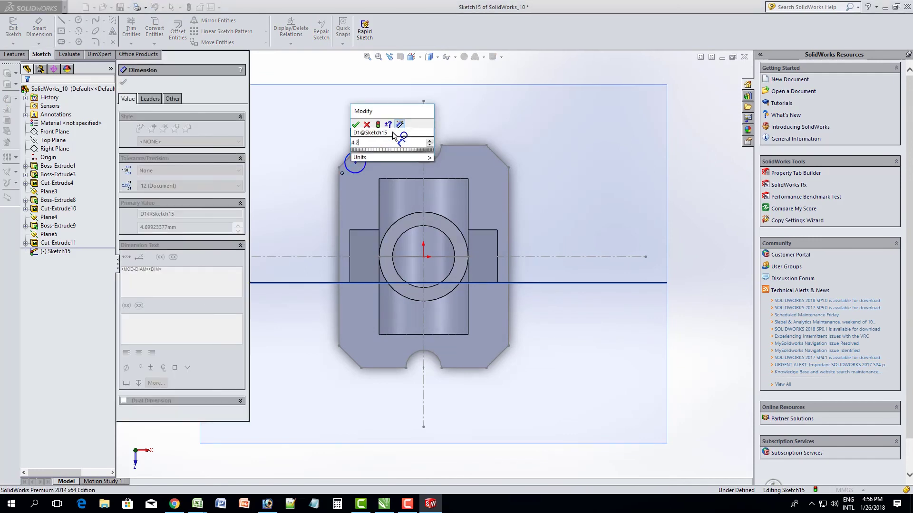
pyautogui.press('Return')
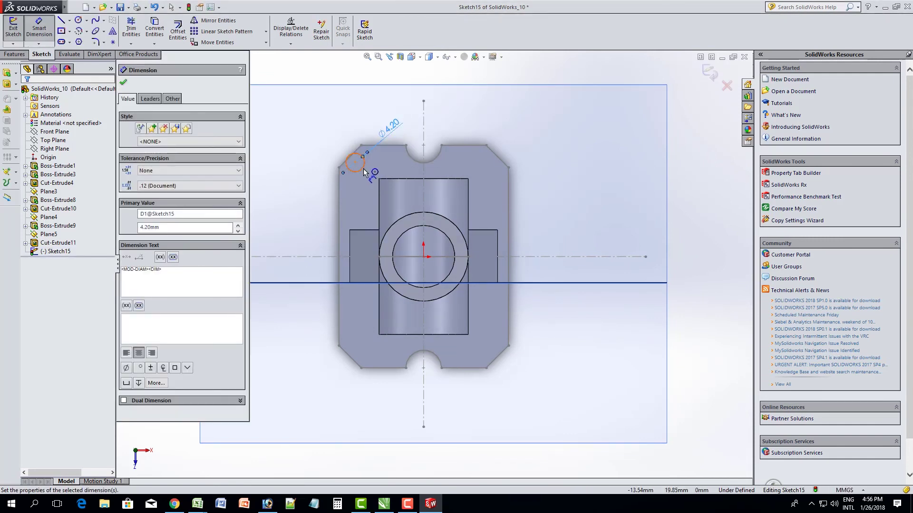
pyautogui.click(363, 170)
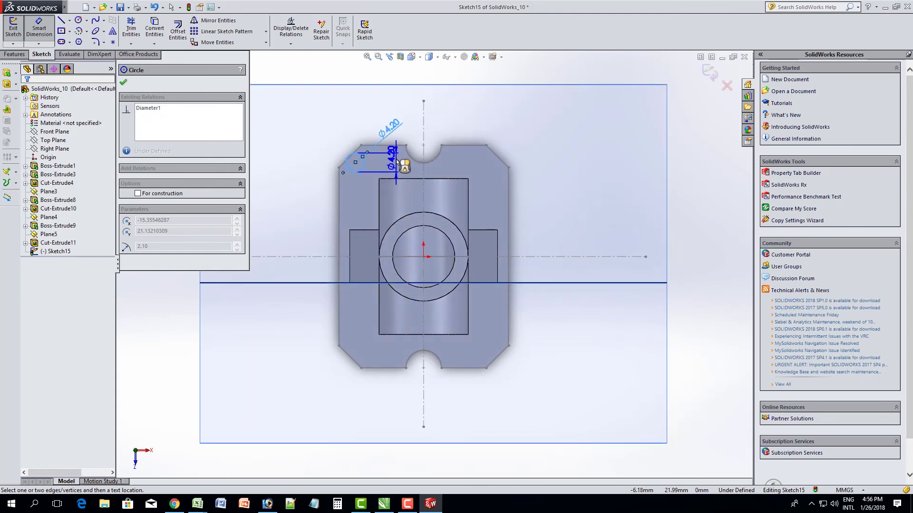
pyautogui.press('Escape')
# Locate the circle centre 5 mm from the top and left edges of the base
pyautogui.click(357, 163)
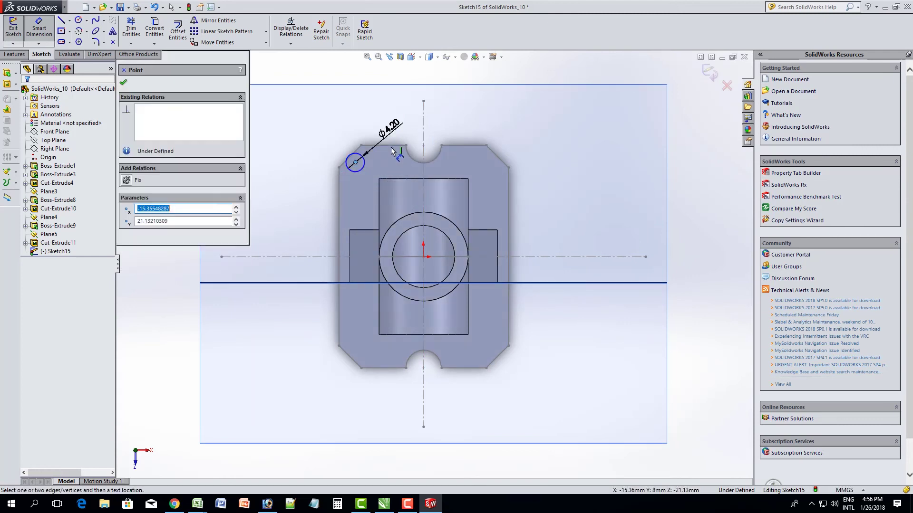
pyautogui.click(392, 146)
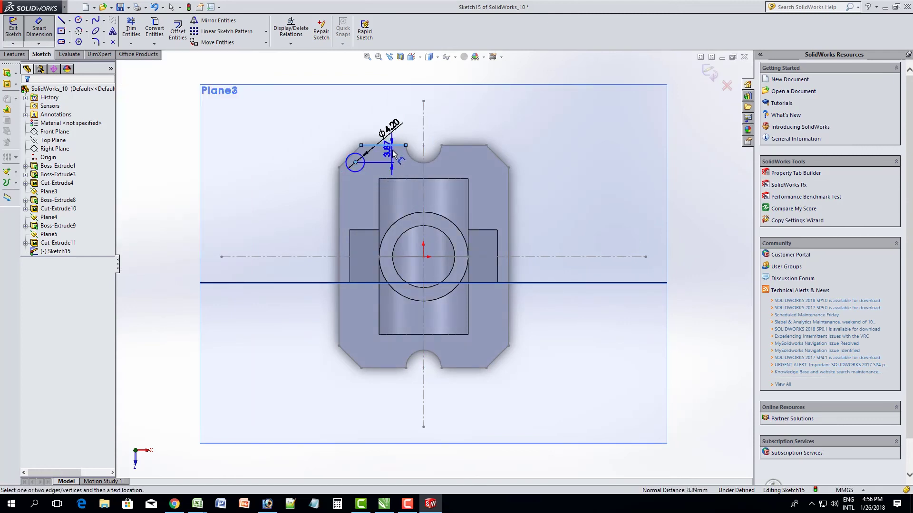
pyautogui.click(319, 159)
pyautogui.press('Return')
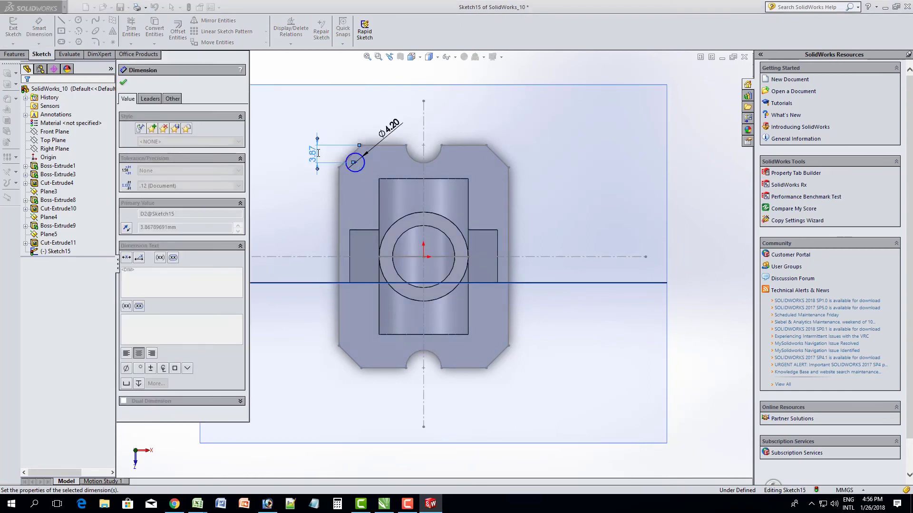
pyautogui.click(355, 168)
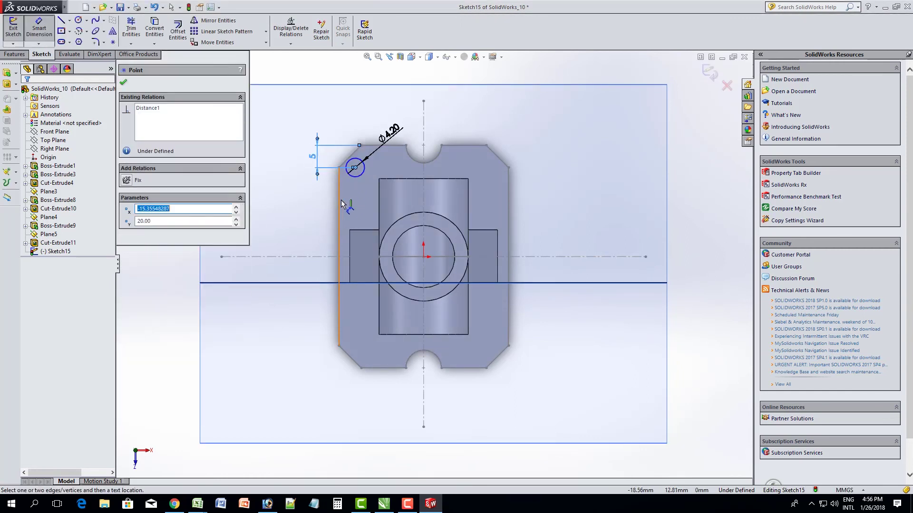
pyautogui.click(340, 205)
pyautogui.click(351, 127)
pyautogui.write('5')
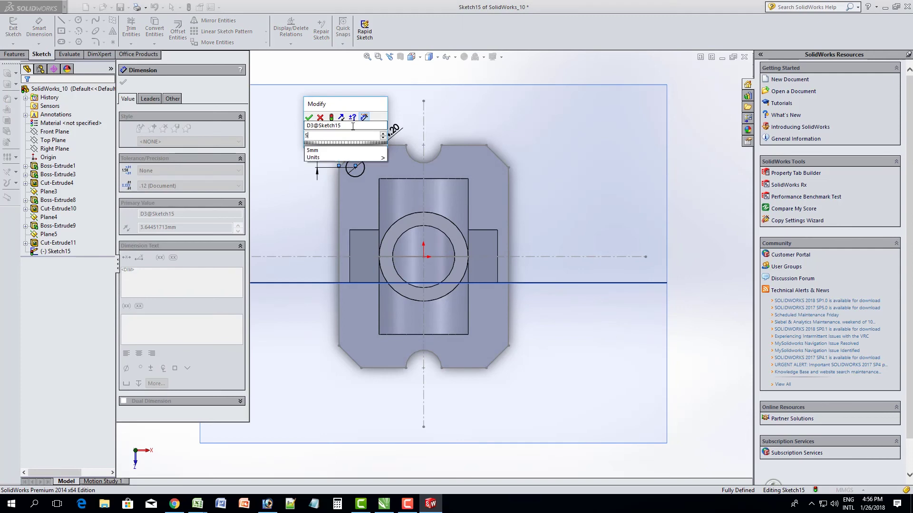
pyautogui.press('Return')
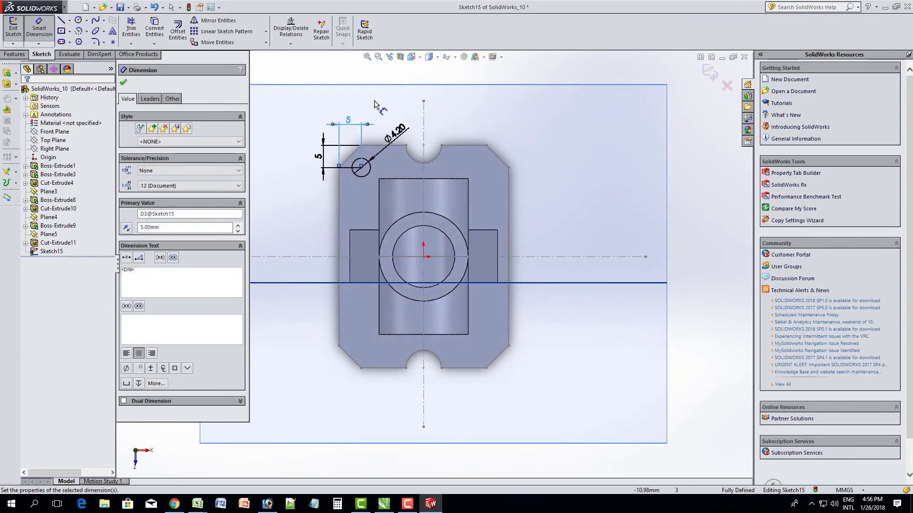
pyautogui.click(124, 84)
# Mirror the top-left hole circle about the vertical centreline to the top-right corner
pyautogui.click(213, 20)
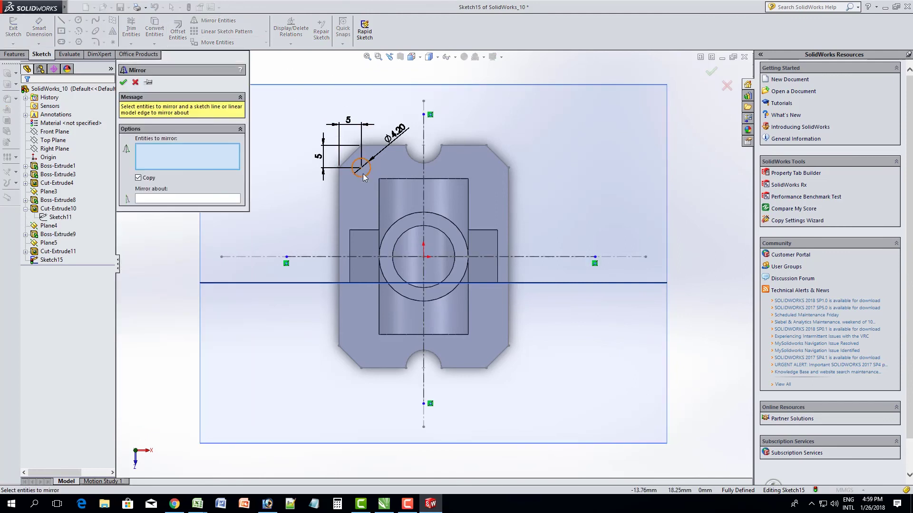
pyautogui.click(364, 176)
pyautogui.click(204, 199)
pyautogui.click(423, 198)
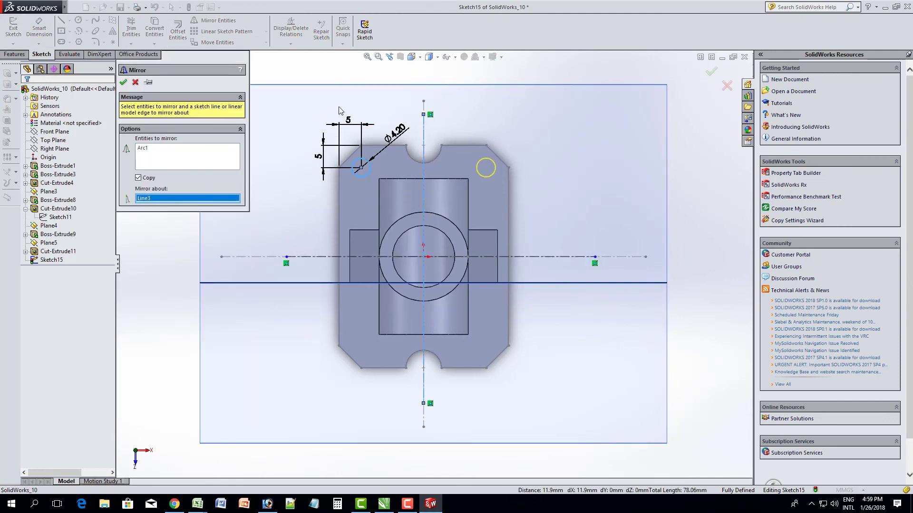
pyautogui.click(123, 83)
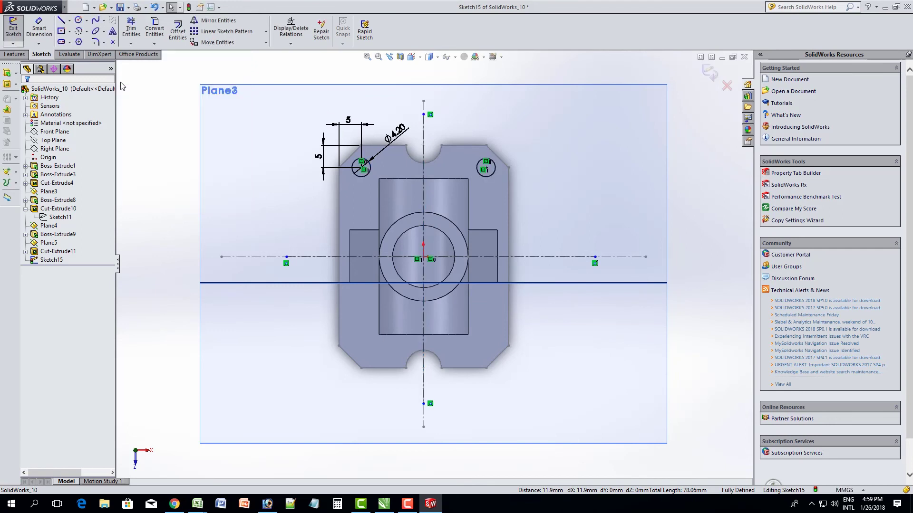
# Mirror both top hole circles about the horizontal centreline to the bottom corners
pyautogui.click(221, 21)
pyautogui.click(366, 177)
pyautogui.click(488, 177)
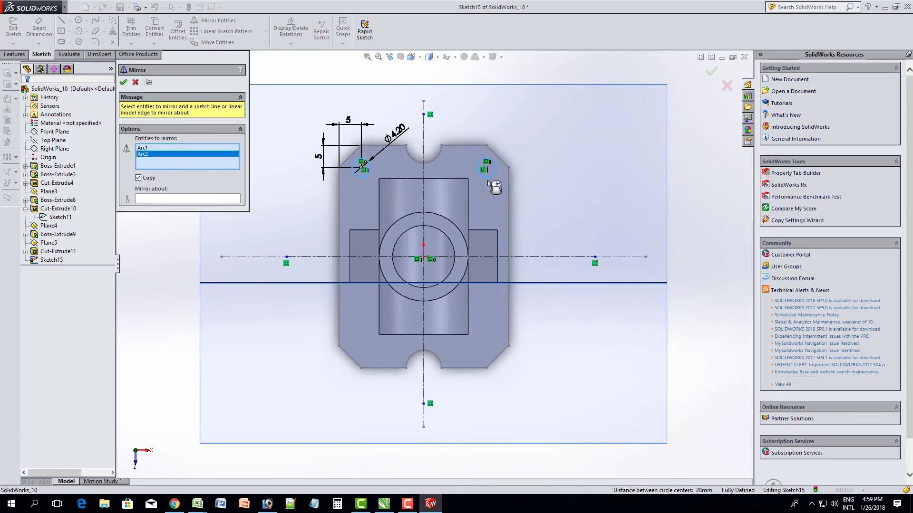
pyautogui.click(533, 258)
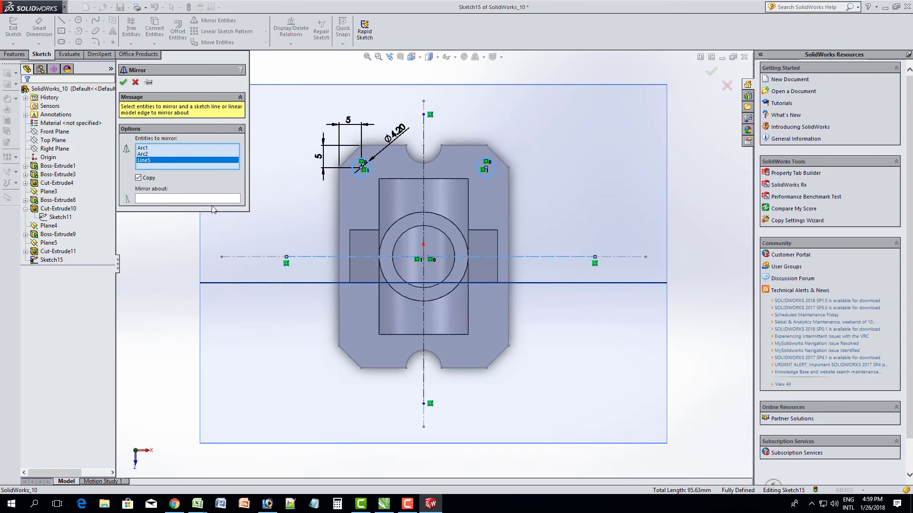
pyautogui.click(179, 200)
pyautogui.click(527, 257)
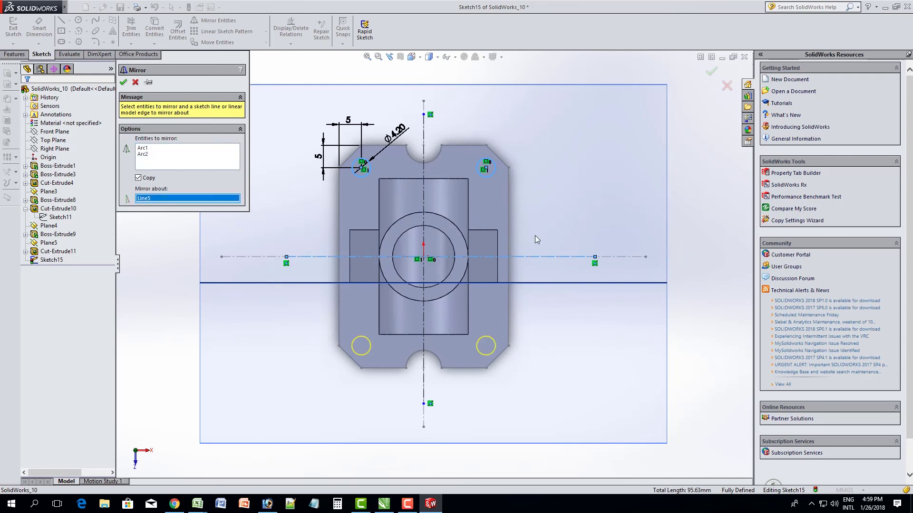
pyautogui.click(123, 82)
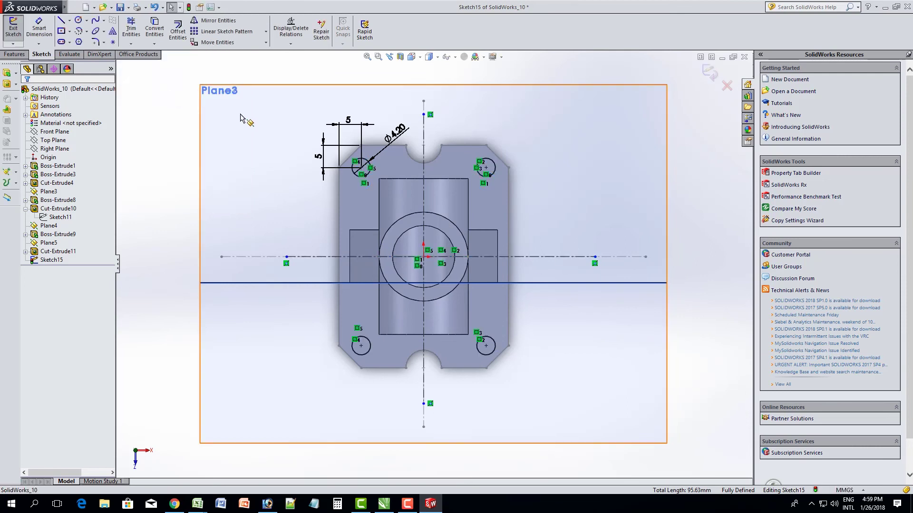
# Select all four corner circles with the horizontal centreline to relate them
pyautogui.click(306, 257)
pyautogui.press('Escape')
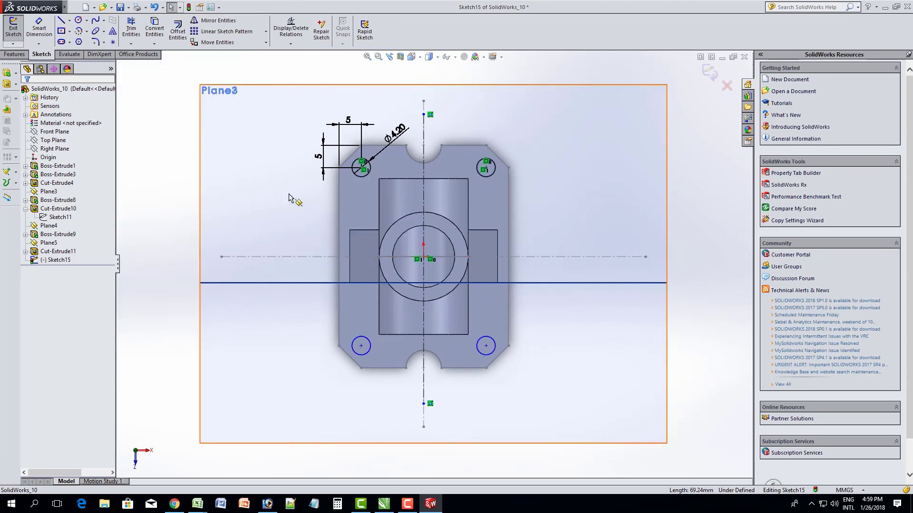
pyautogui.click(369, 352)
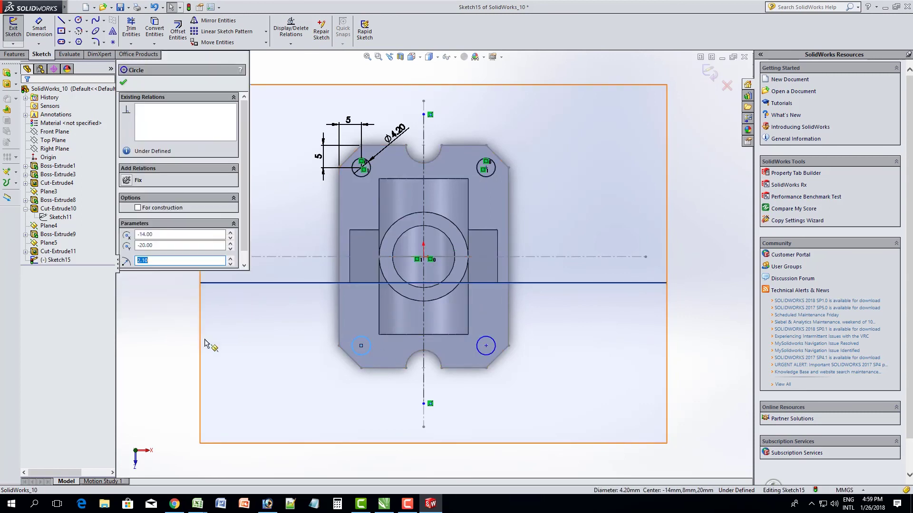
pyautogui.press('Escape')
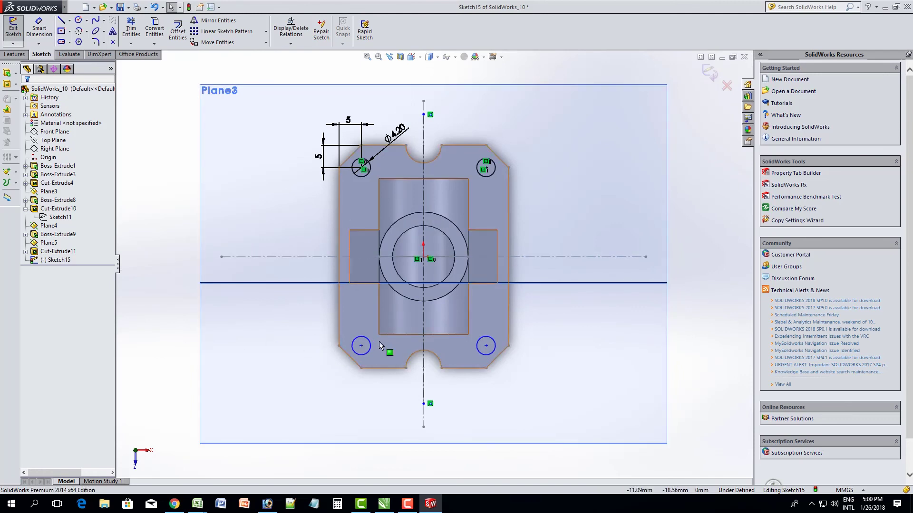
pyautogui.click(369, 354)
pyautogui.keyDown('ctrl'); pyautogui.click(489, 354); pyautogui.keyUp('ctrl')
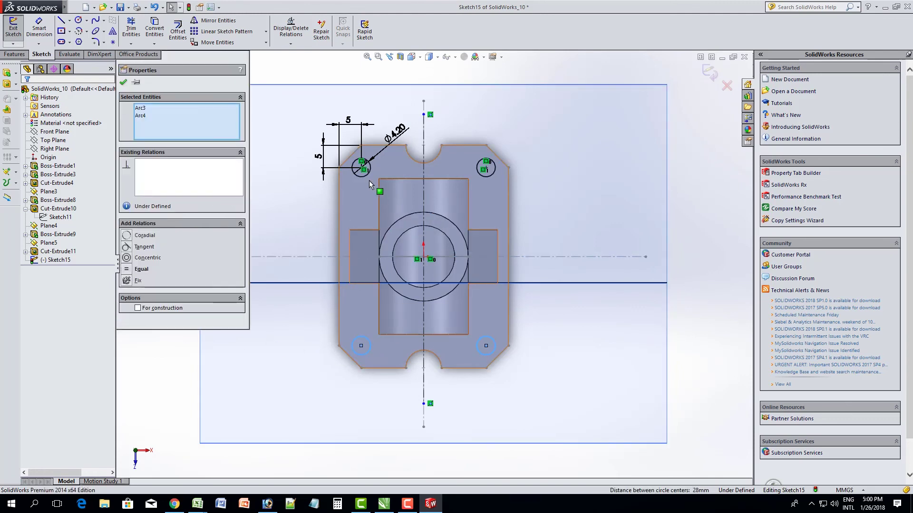
pyautogui.keyDown('ctrl'); pyautogui.click(362, 168); pyautogui.keyUp('ctrl')
pyautogui.keyDown('ctrl'); pyautogui.click(495, 172); pyautogui.keyUp('ctrl')
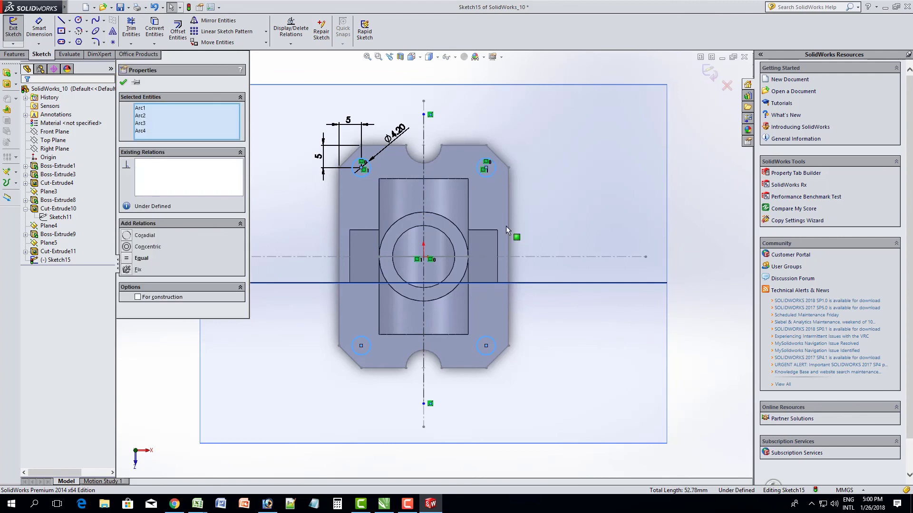
pyautogui.keyDown('ctrl'); pyautogui.click(518, 261); pyautogui.keyUp('ctrl')
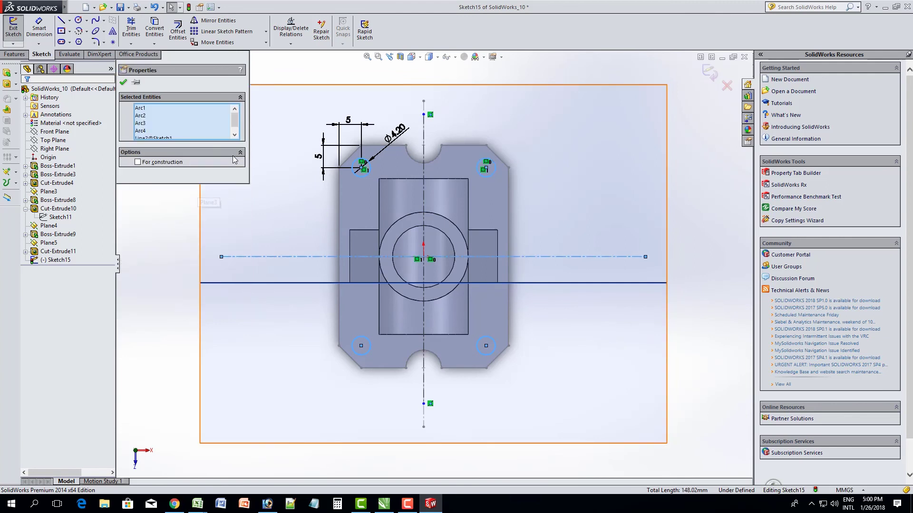
pyautogui.click(269, 192)
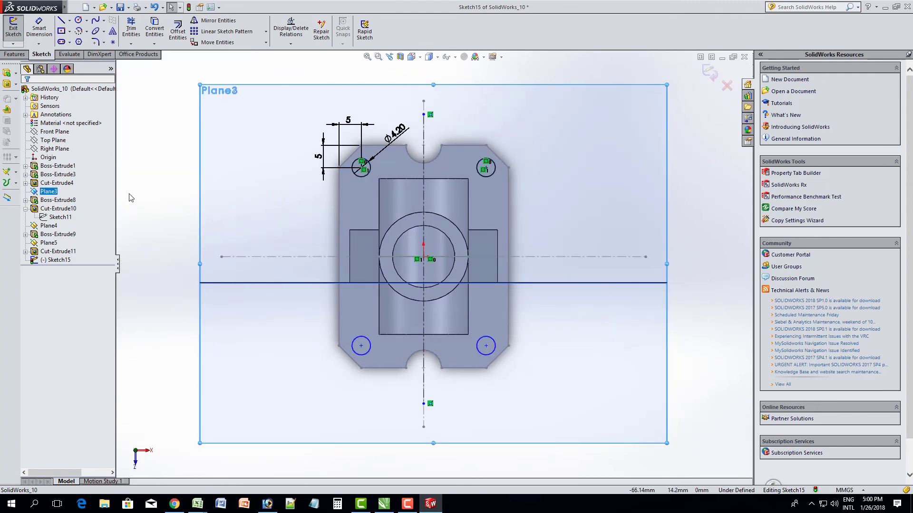
# Make the top-left and bottom-left circles symmetric about the horizontal centreline
pyautogui.click(362, 177)
pyautogui.keyDown('ctrl'); pyautogui.click(352, 346); pyautogui.keyUp('ctrl')
pyautogui.keyDown('ctrl'); pyautogui.click(228, 256); pyautogui.keyUp('ctrl')
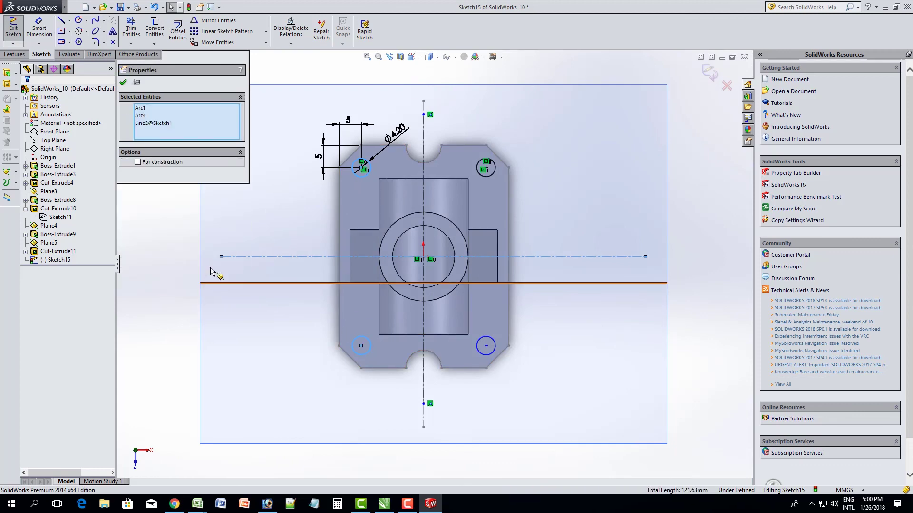
pyautogui.click(187, 266)
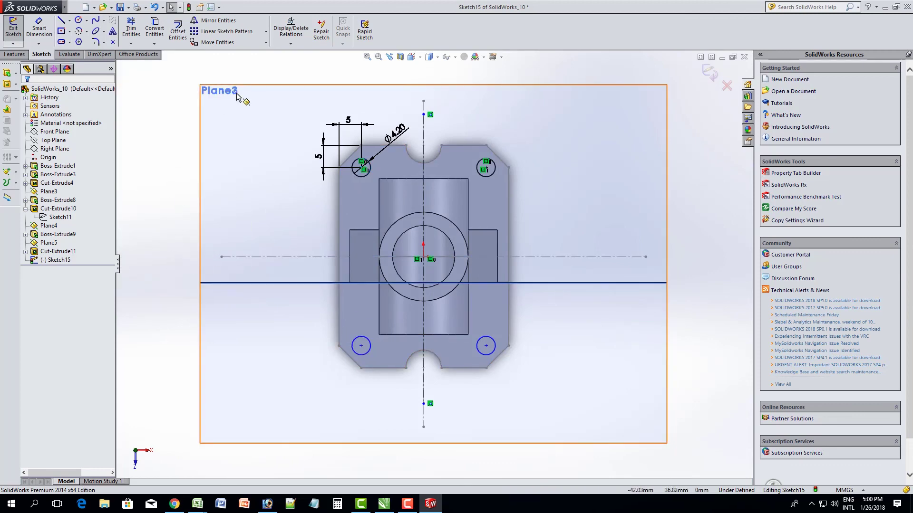
pyautogui.scroll(-3, 493, 383)
pyautogui.scroll(2, 473, 291)
# Extrude-cut the four Ø4.20 corner holes from Sketch15 to a blind 8 mm depth
pyautogui.click(384, 177)
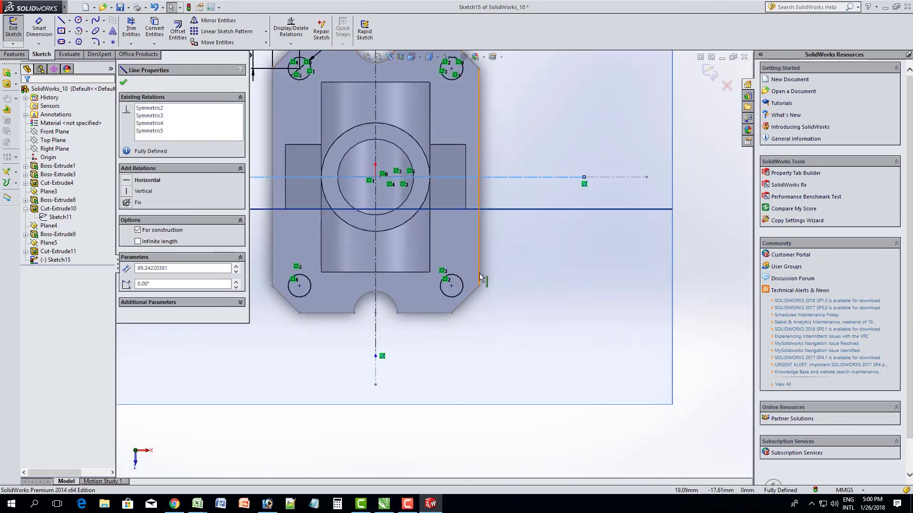
pyautogui.click(122, 85)
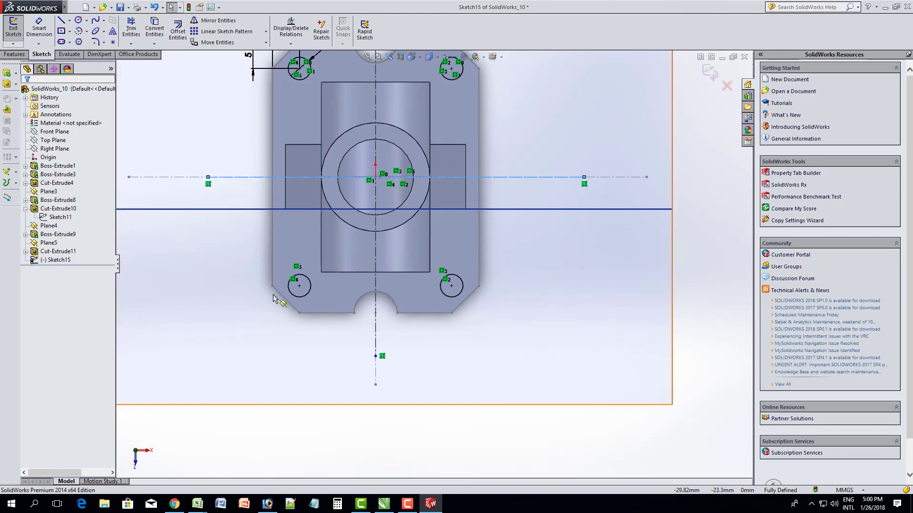
pyautogui.scroll(3, 371, 271)
pyautogui.scroll(-2, 371, 271)
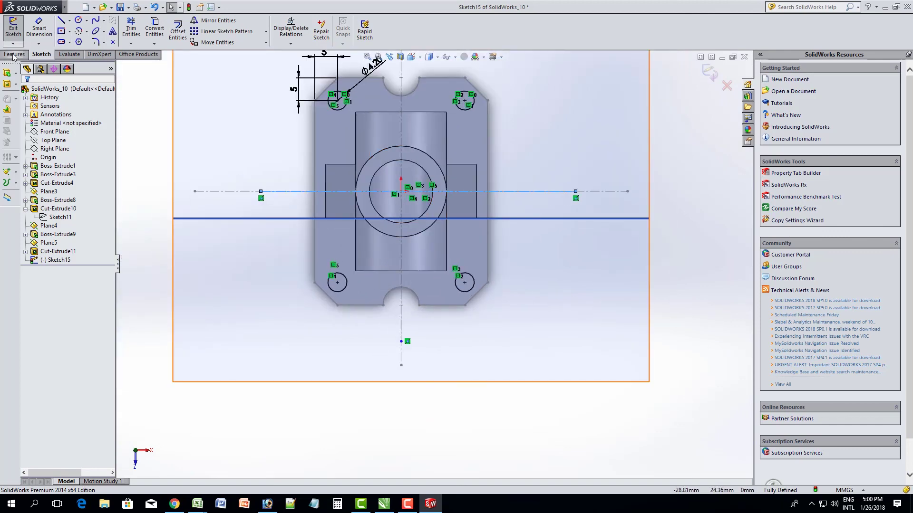
pyautogui.click(14, 54)
pyautogui.click(142, 29)
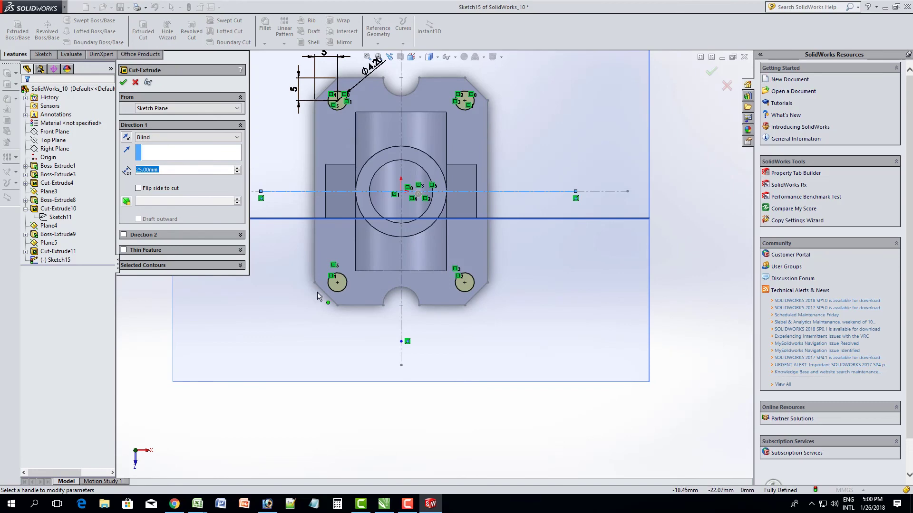
pyautogui.moveTo(317, 295); pyautogui.dragTo(126, 183, button='middle')
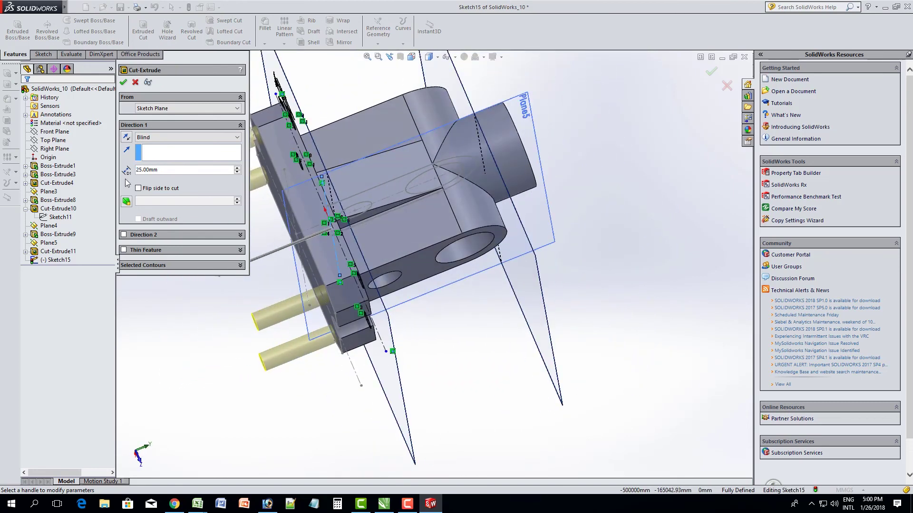
pyautogui.write('8')
pyautogui.press('Return')
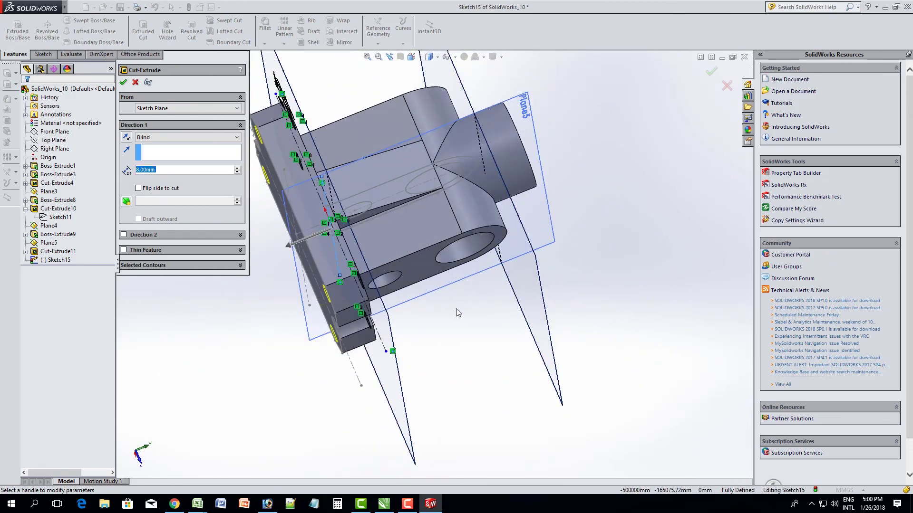
pyautogui.click(123, 82)
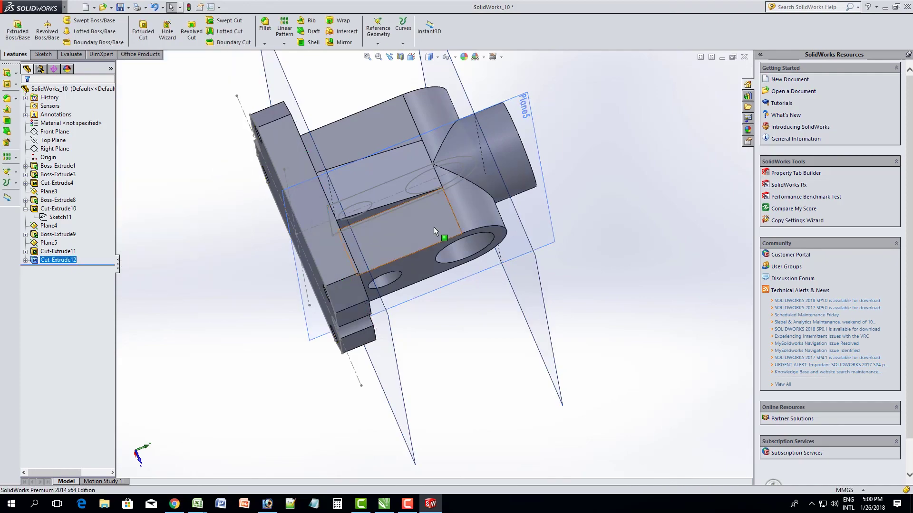
# Save the part and orbit it to inspect the corner holes and flange plate
pyautogui.moveTo(434, 227); pyautogui.dragTo(293, 100, button='middle')
pyautogui.moveTo(499, 278); pyautogui.dragTo(514, 403, button='middle')
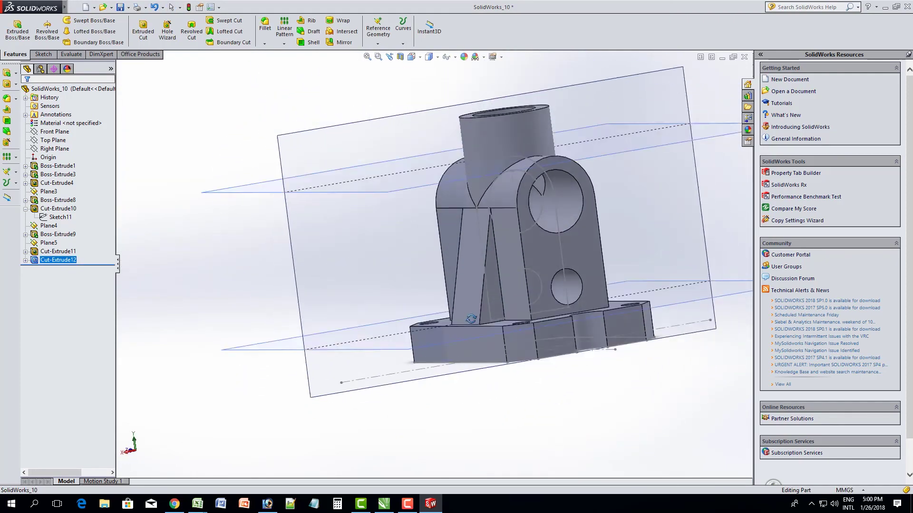
pyautogui.rightClick(251, 222)
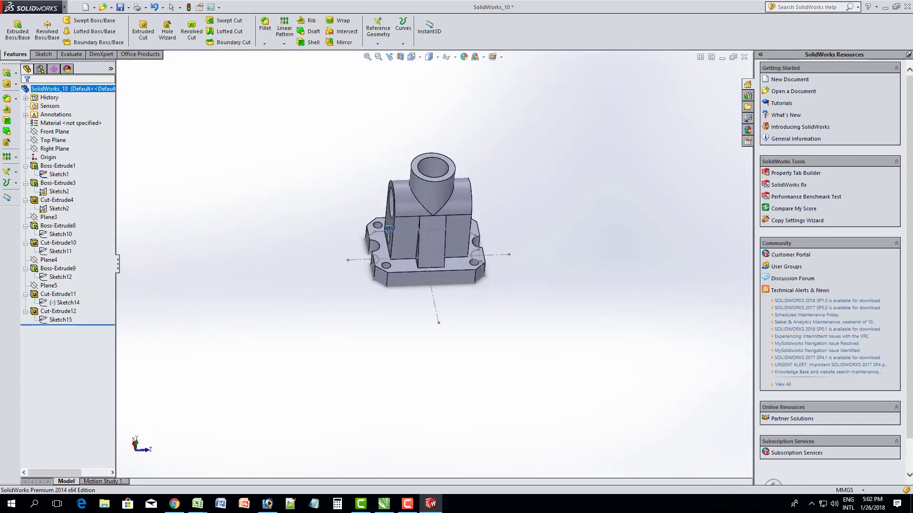
pyautogui.rightClick(454, 234)
pyautogui.click(359, 209)
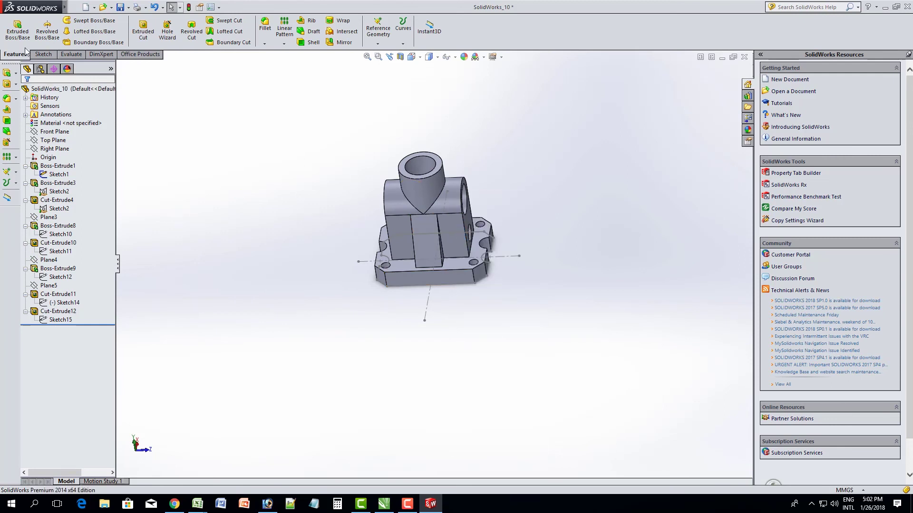
pyautogui.click(121, 8)
pyautogui.moveTo(399, 258)
pyautogui.mouseDown(button='middle')
pyautogui.moveTo(501, 316)
pyautogui.moveTo(418, 301)
pyautogui.moveTo(309, 240)
pyautogui.moveTo(459, 257)
pyautogui.moveTo(465, 281)
pyautogui.moveTo(377, 318)
pyautogui.moveTo(294, 418)
pyautogui.moveTo(333, 475)
pyautogui.moveTo(410, 260)
pyautogui.moveTo(277, 179)
pyautogui.moveTo(320, 185)
pyautogui.moveTo(368, 151)
pyautogui.mouseUp(button='middle')
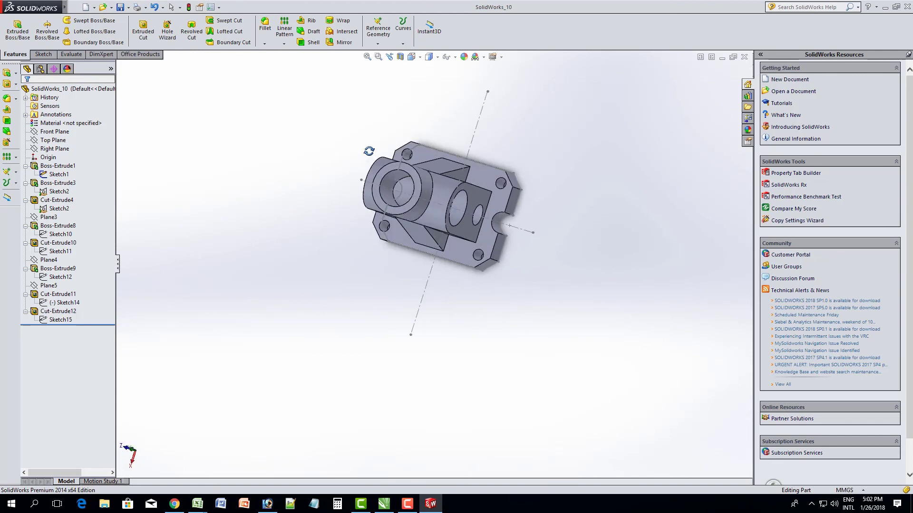
pyautogui.moveTo(369, 151)
pyautogui.mouseDown(button='middle')
pyautogui.moveTo(300, 187)
pyautogui.moveTo(167, 184)
pyautogui.moveTo(205, 206)
pyautogui.moveTo(190, 183)
pyautogui.moveTo(271, 247)
pyautogui.moveTo(376, 257)
pyautogui.moveTo(396, 274)
pyautogui.moveTo(536, 185)
pyautogui.moveTo(462, 229)
pyautogui.mouseUp(button='middle')
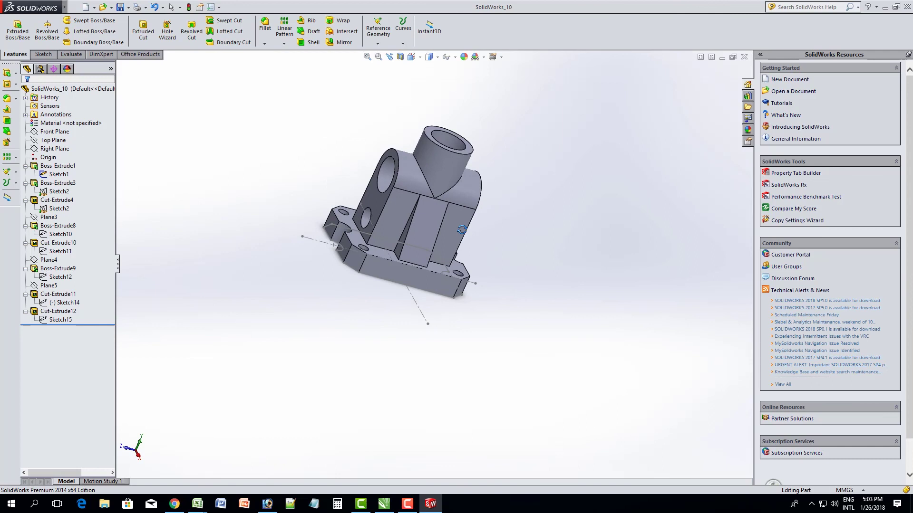
# Section the bracket along the Front Plane at a 4.00 mm offset
pyautogui.click(399, 58)
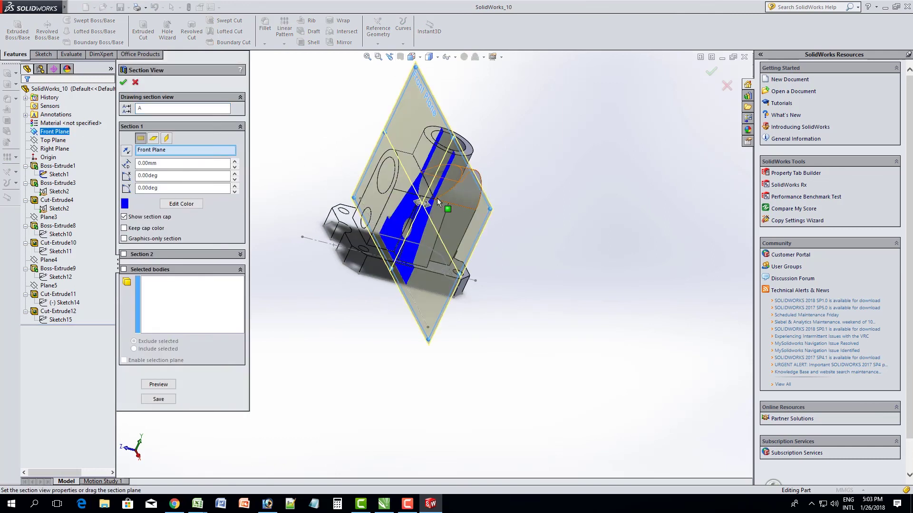
pyautogui.click(413, 204)
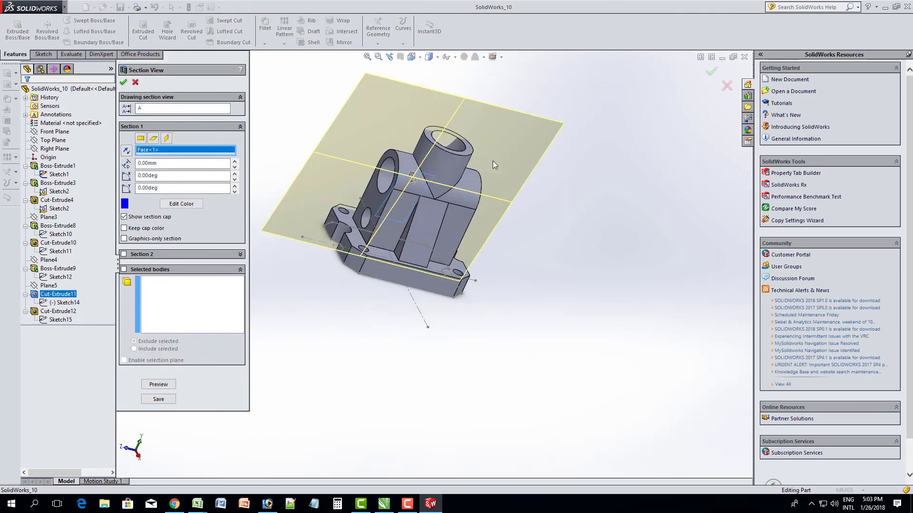
pyautogui.press('Escape')
pyautogui.click(399, 58)
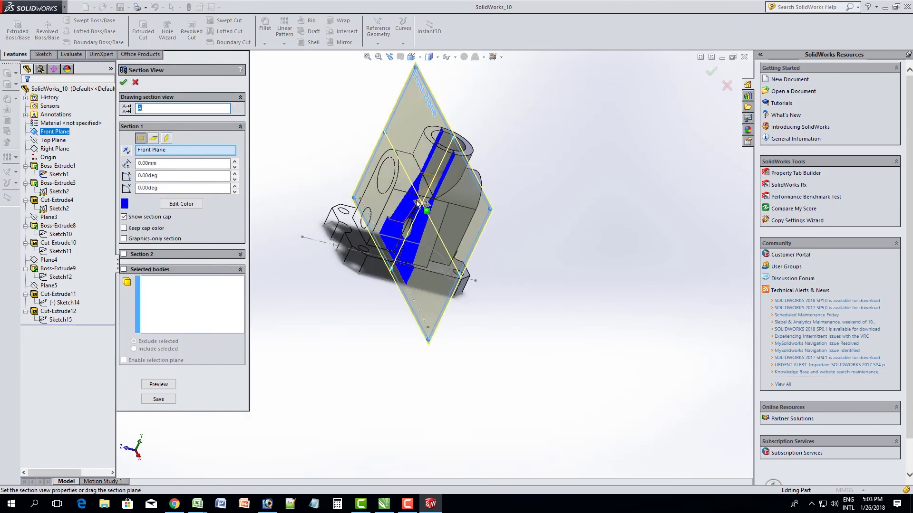
pyautogui.moveTo(426, 204)
pyautogui.mouseDown()
pyautogui.moveTo(451, 208)
pyautogui.moveTo(410, 212)
pyautogui.mouseUp()
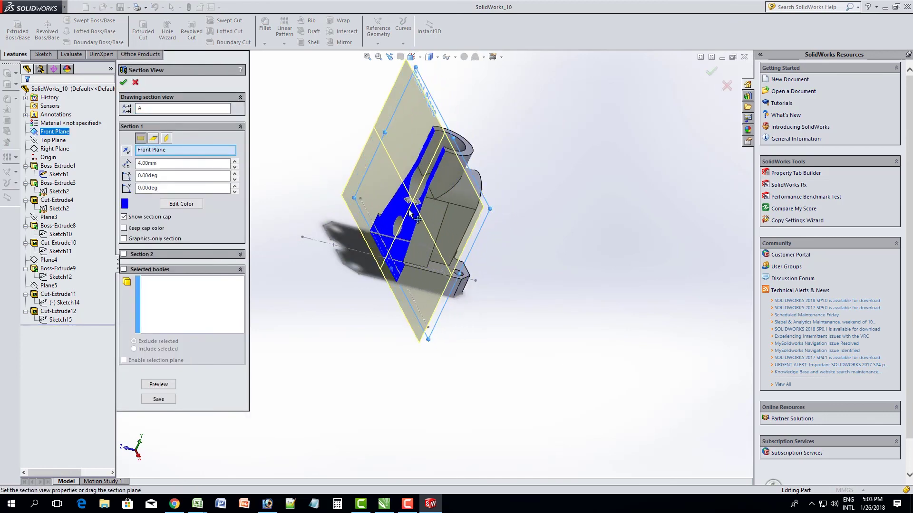